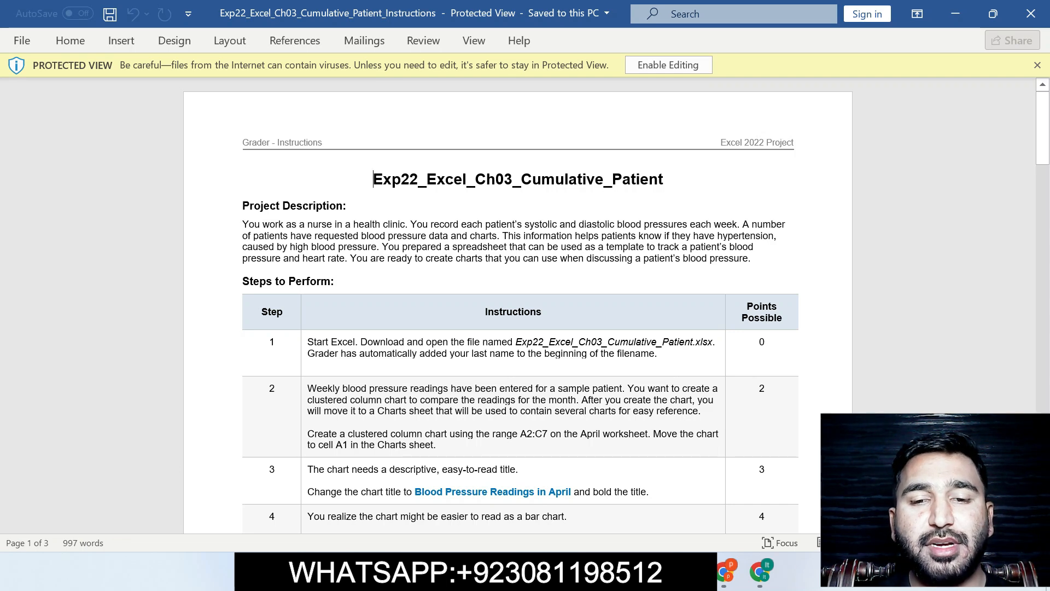
# - Look through the course assignments list in the browser, and return to the Word instructions document
pyautogui.click(579, 572)
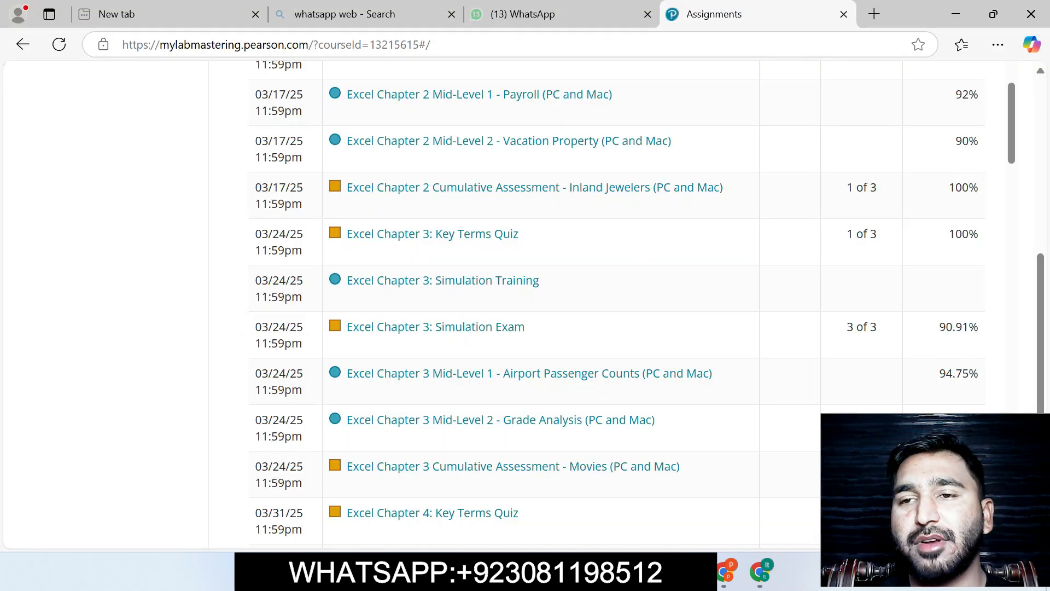
pyautogui.scroll(1, 525, 301)
pyautogui.scroll(-2, 525, 301)
pyautogui.scroll(4, 526, 301)
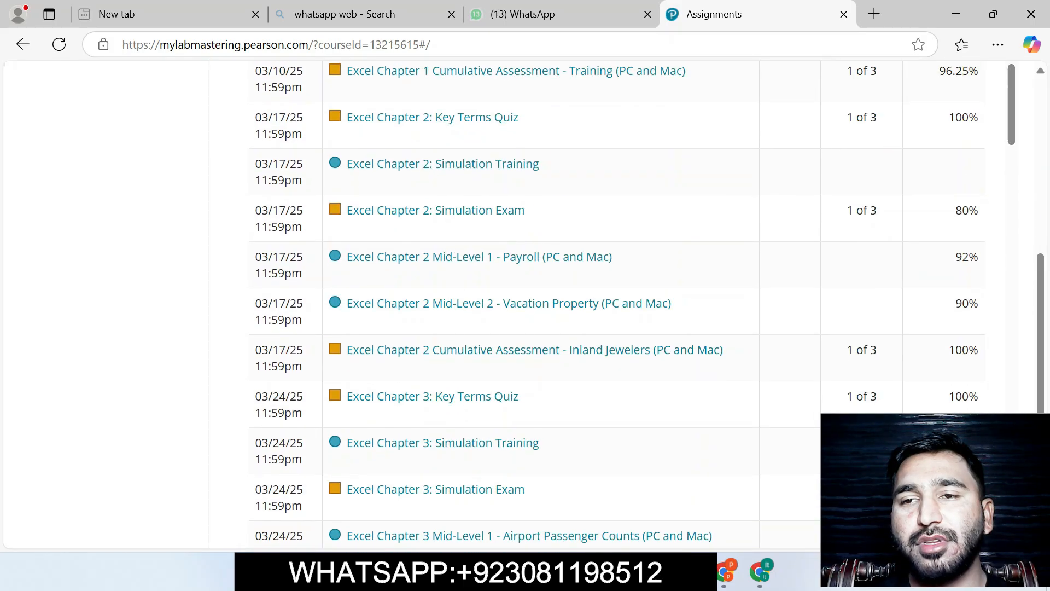
pyautogui.hotkey('alt', 'Tab')
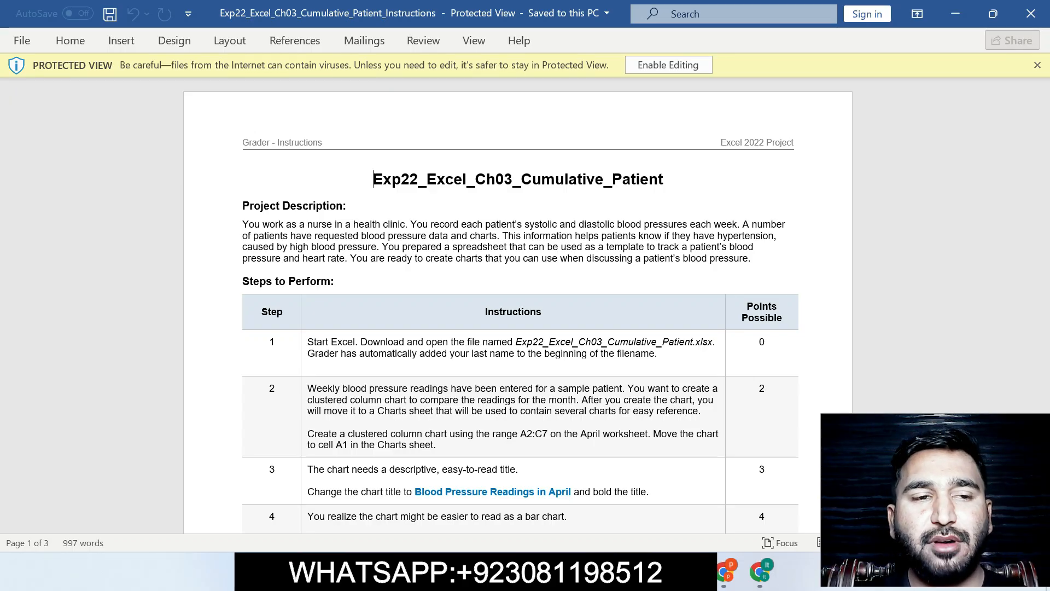
# - Enable editing of the instructions document and highlight its title and the Project Description section in yellow
pyautogui.click(668, 66)
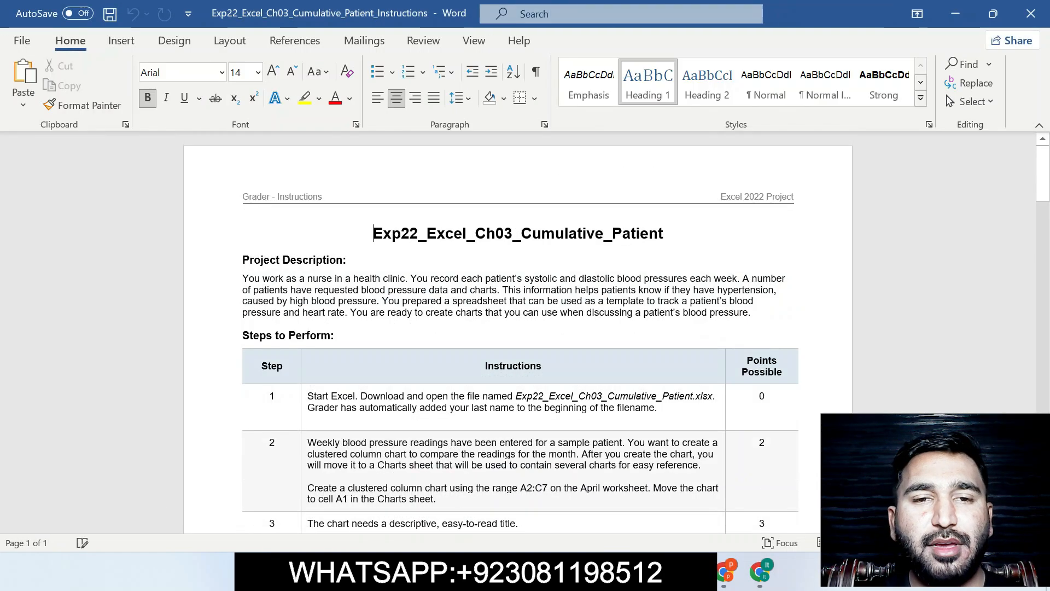
pyautogui.moveTo(373, 234); pyautogui.dragTo(670, 234)
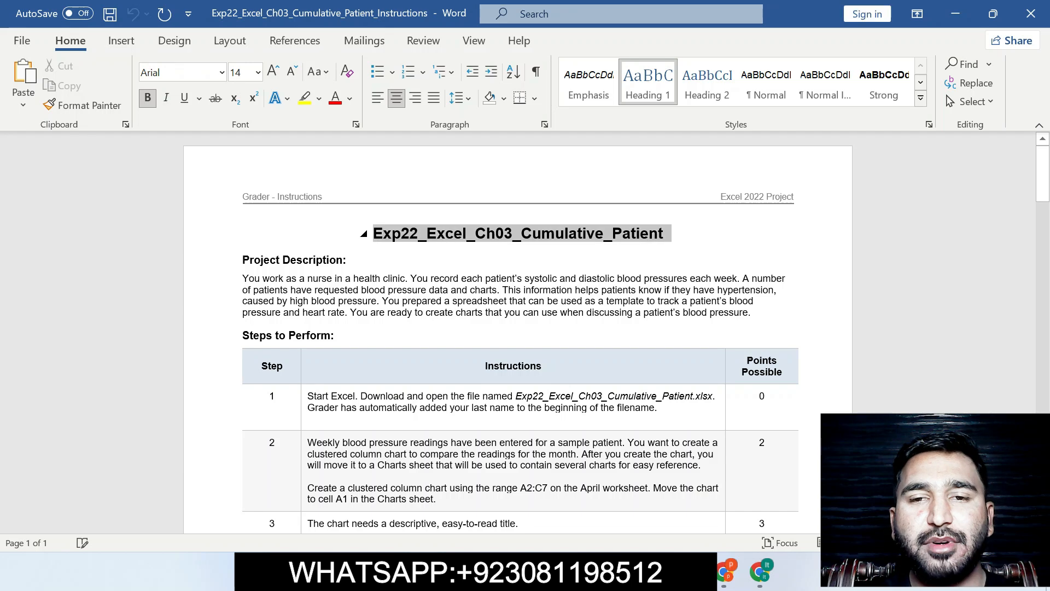
pyautogui.click(735, 208)
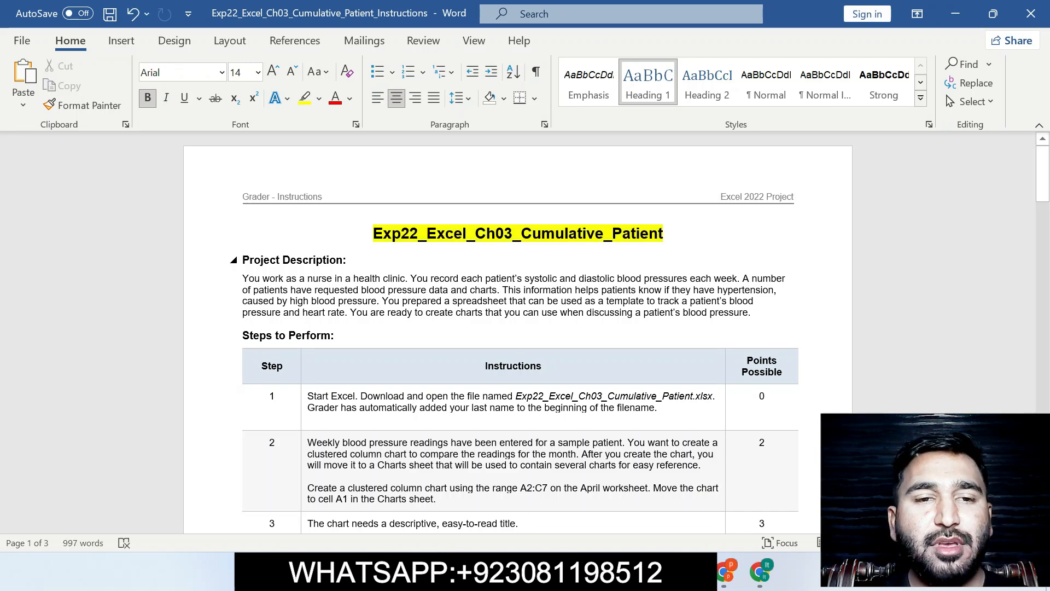
pyautogui.moveTo(243, 260); pyautogui.dragTo(752, 313)
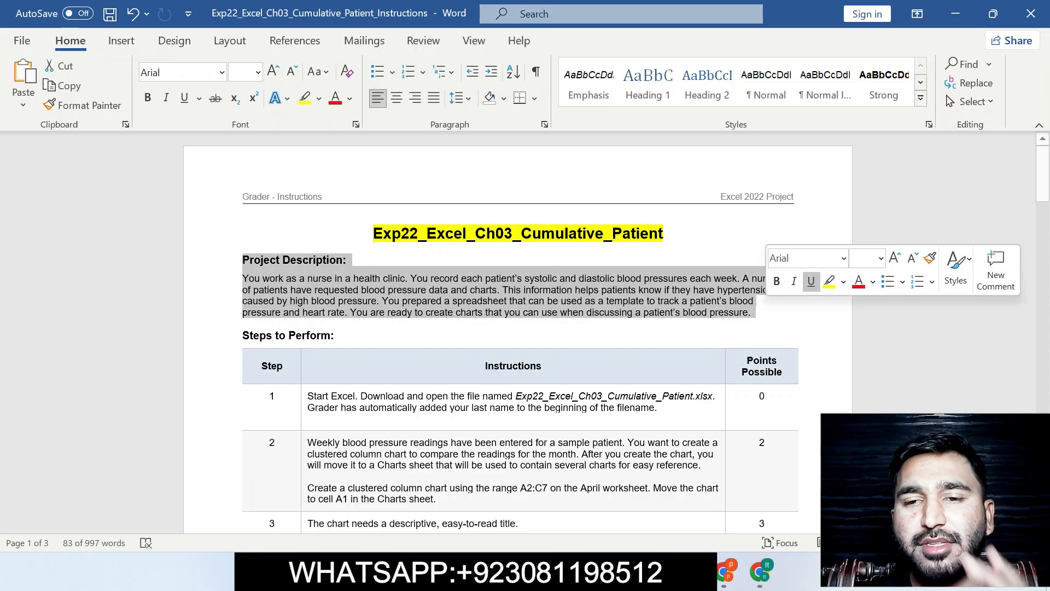
pyautogui.click(830, 281)
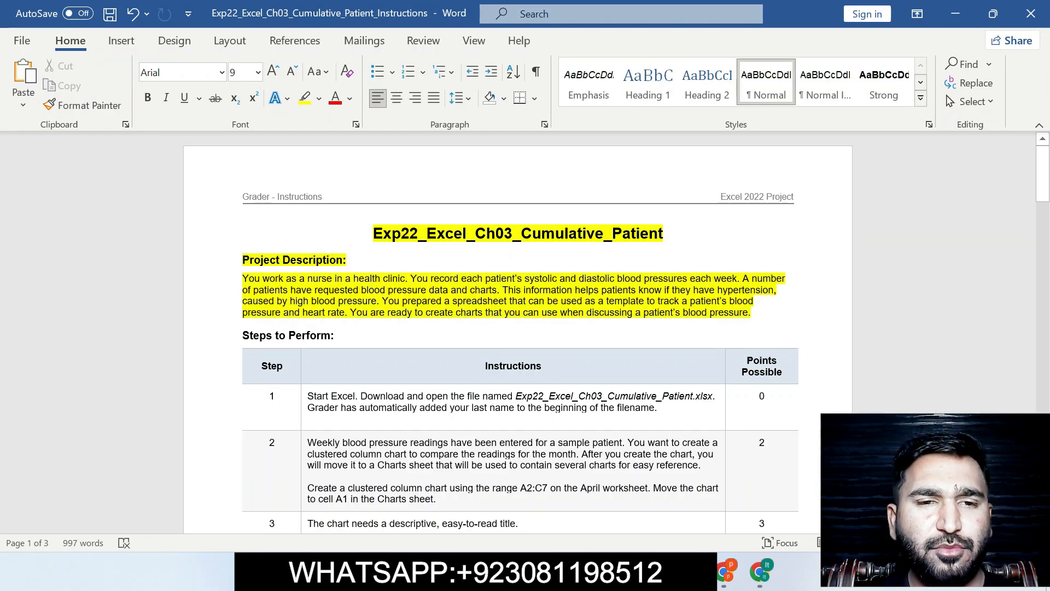
# - Highlight the step 1 instruction in yellow and bring up the patient workbook in Excel
pyautogui.moveTo(308, 396); pyautogui.dragTo(687, 411)
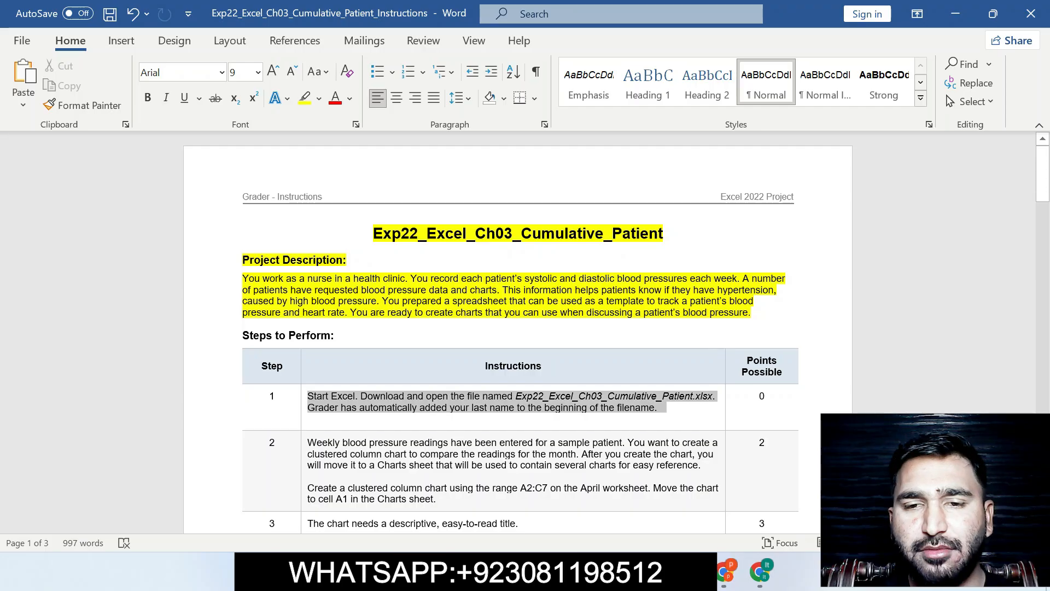
pyautogui.click(767, 384)
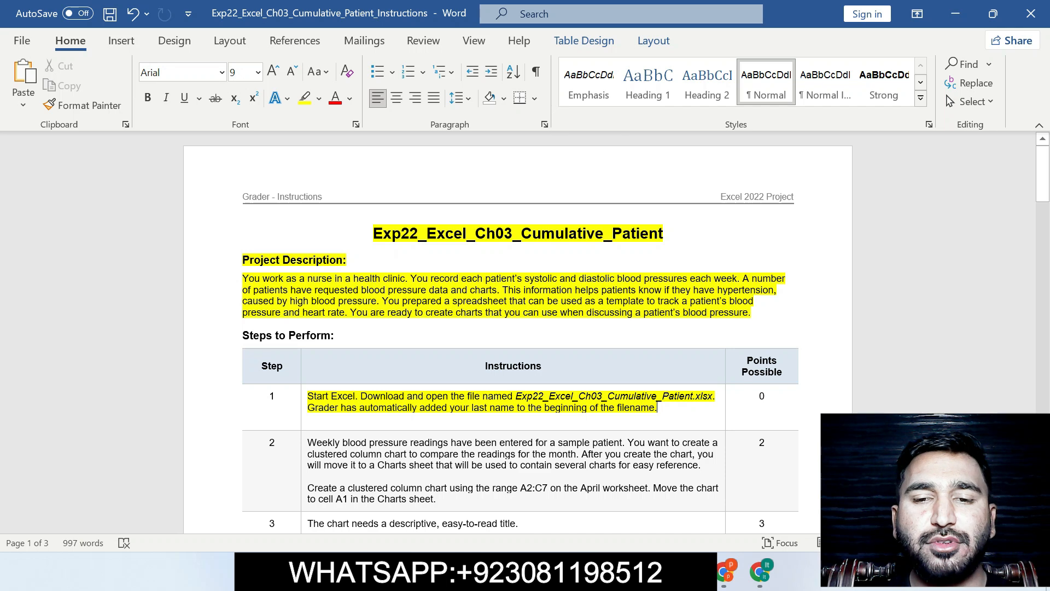
pyautogui.click(651, 575)
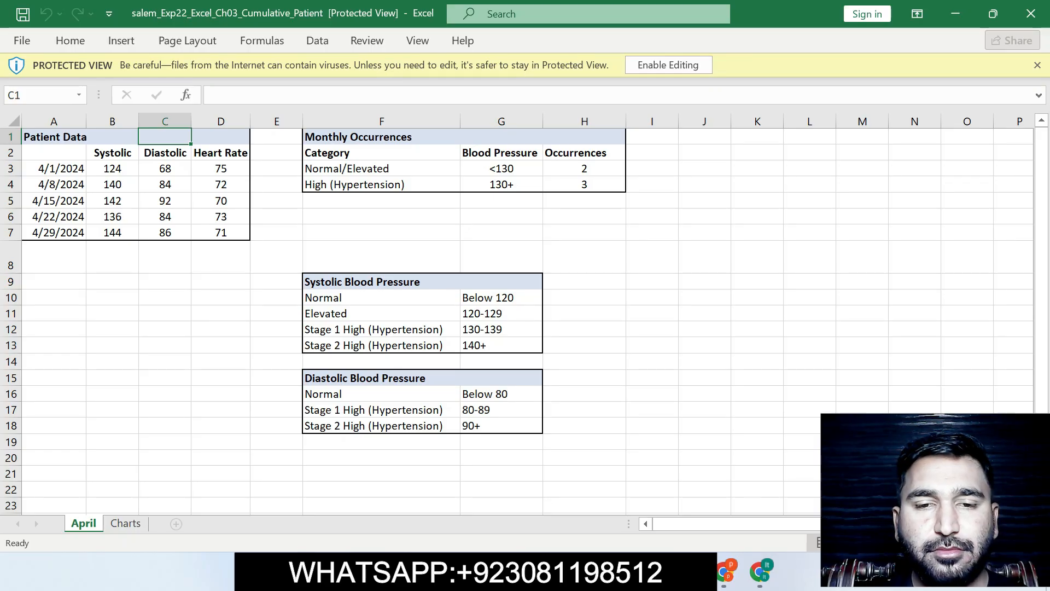
# - Return to the Word instructions and highlight all of the step 2 text in yellow
pyautogui.hotkey('alt', 'Tab')
pyautogui.moveTo(1043, 174); pyautogui.dragTo(1043, 199)
pyautogui.moveTo(308, 261); pyautogui.dragTo(454, 317)
pyautogui.click(540, 287)
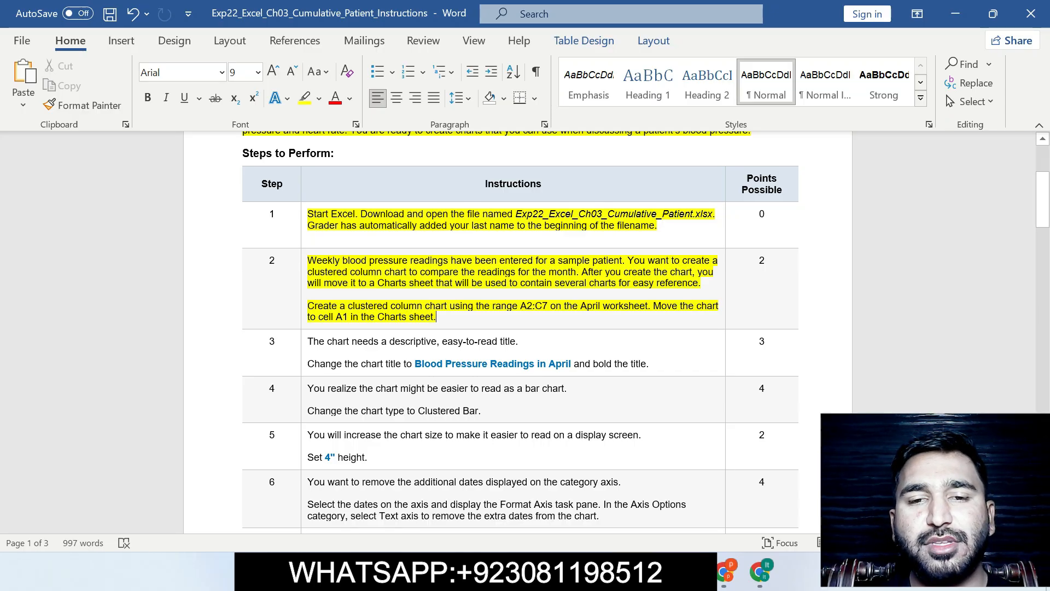
pyautogui.doubleClick(534, 305)
pyautogui.write('Percentage of Attendance')
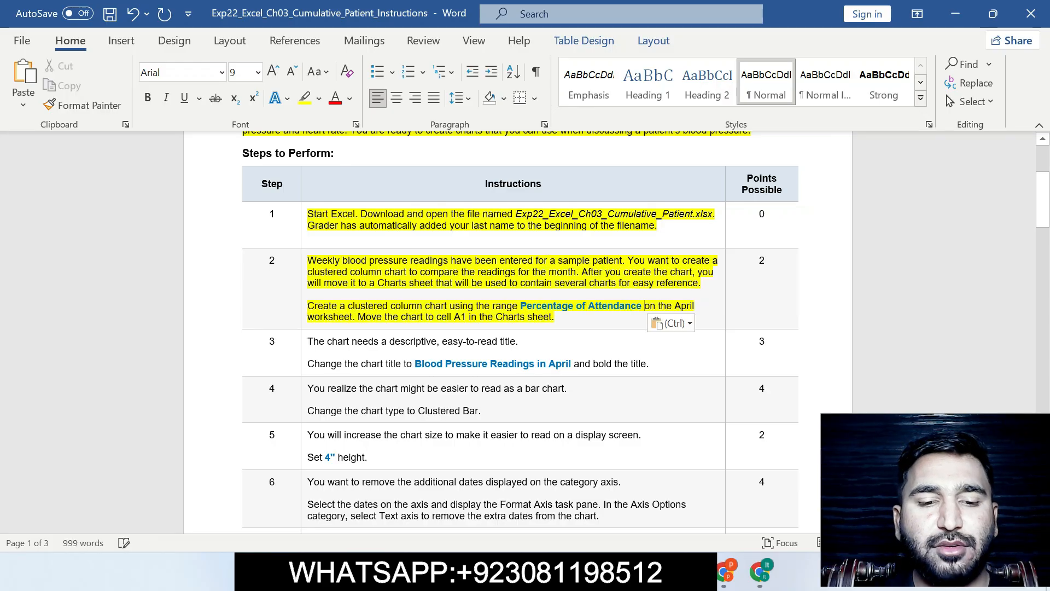
pyautogui.hotkey('ctrl', 'z')
pyautogui.press('Right')
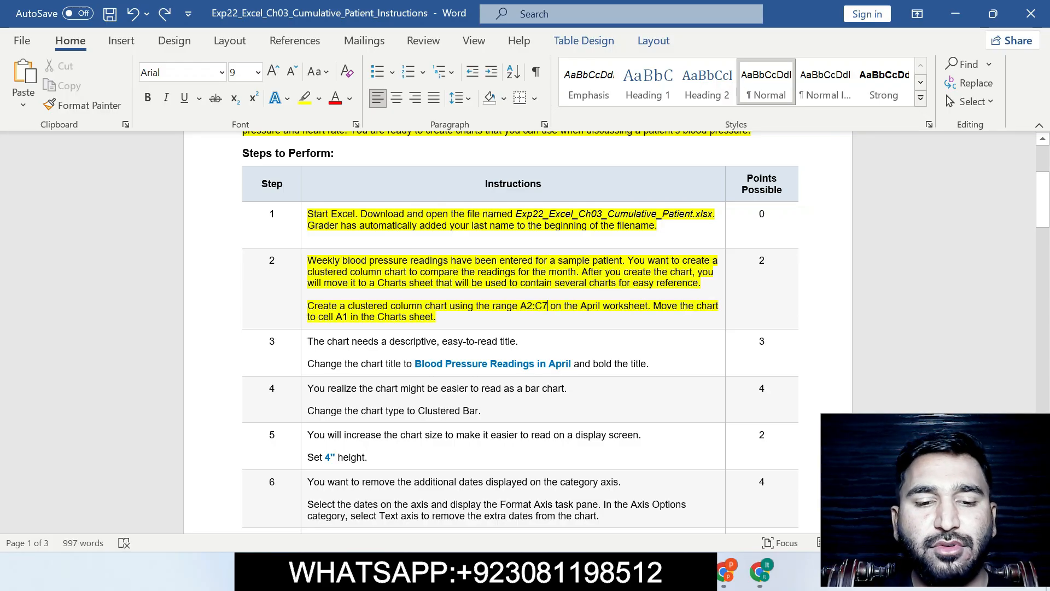
# - Copy the range reference A2:C7 from step 2, enable editing in the Excel workbook, and select that range on the April sheet
pyautogui.moveTo(521, 306); pyautogui.dragTo(549, 306)
pyautogui.hotkey('ctrl', 'c')
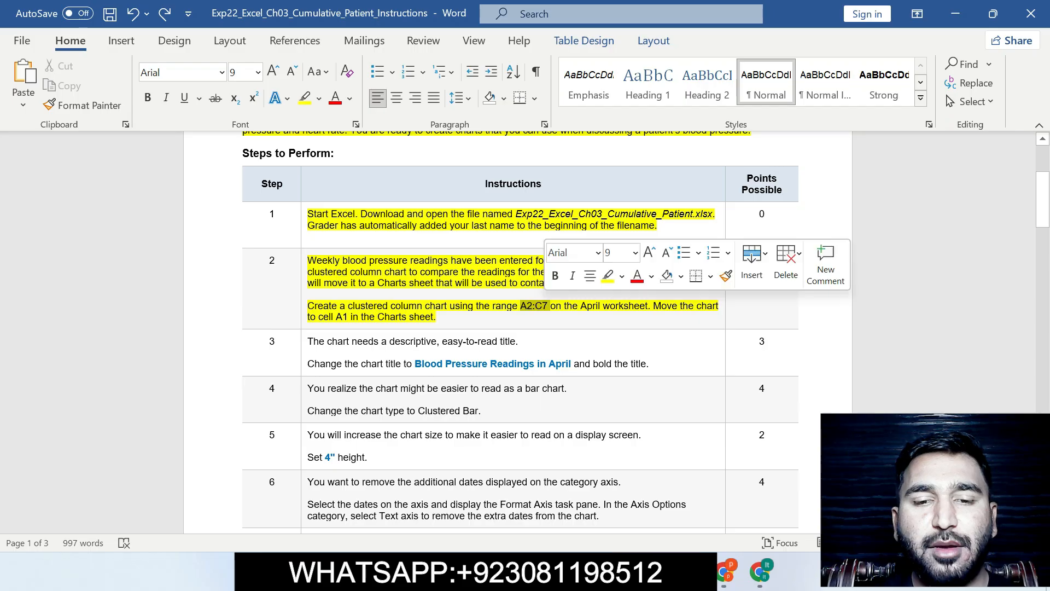
pyautogui.moveTo(326, 316); pyautogui.dragTo(565, 305)
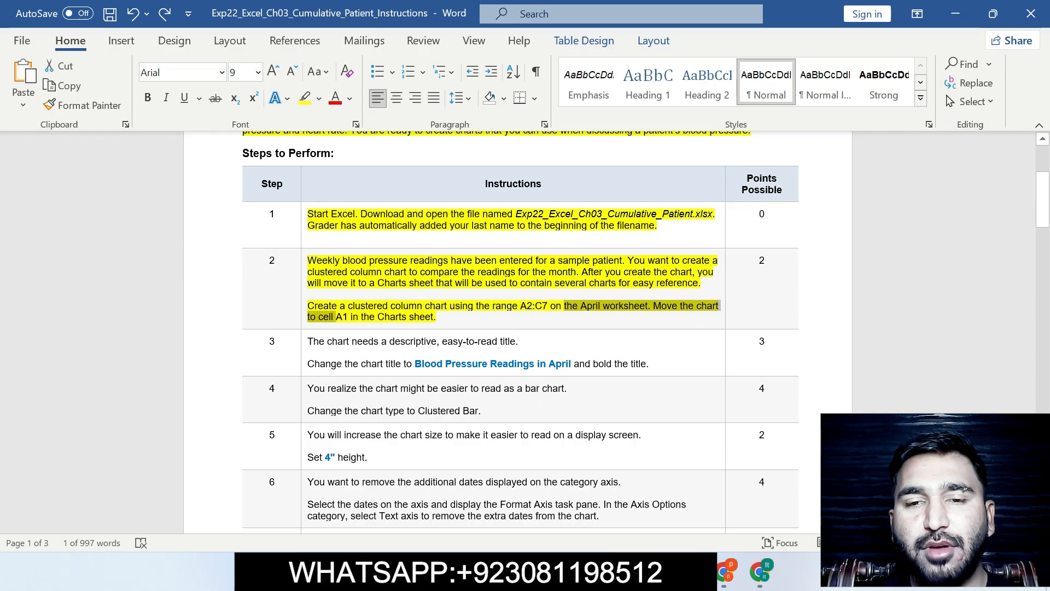
pyautogui.hotkey('alt', 'Tab')
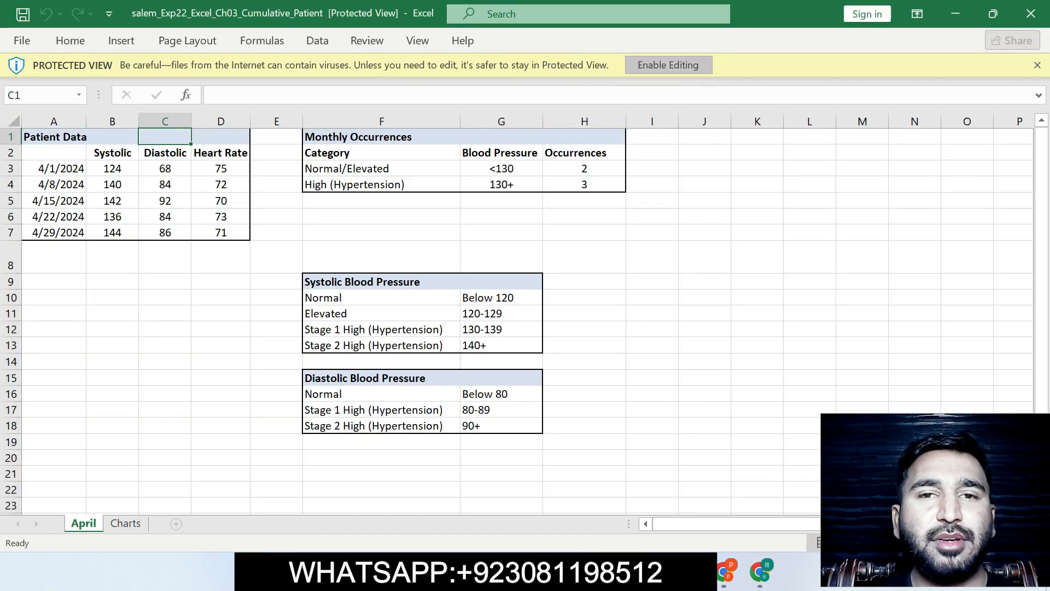
pyautogui.click(668, 64)
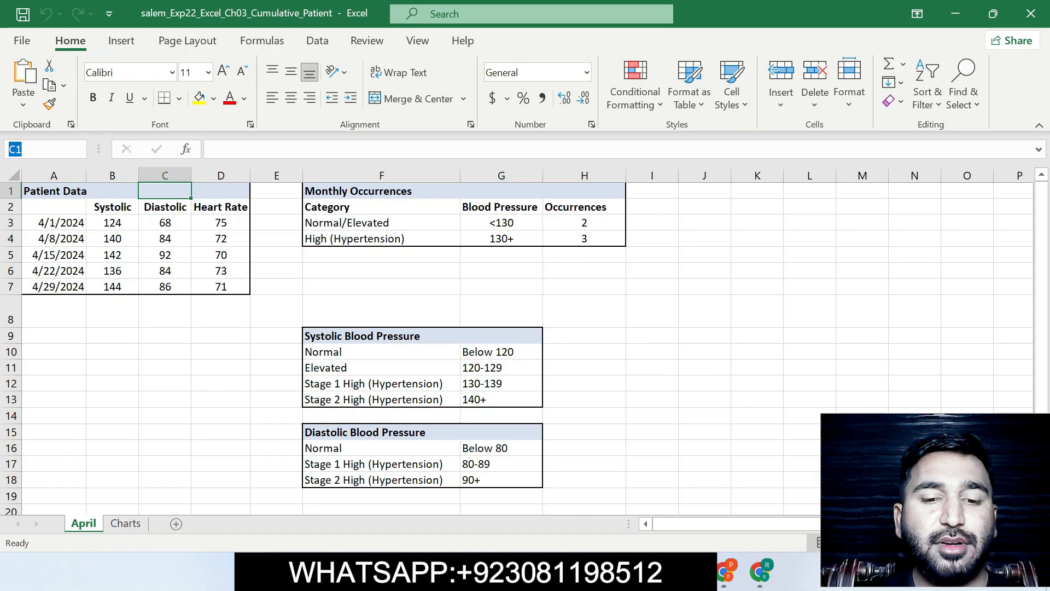
pyautogui.hotkey('ctrl', 'v')
pyautogui.press('Return')
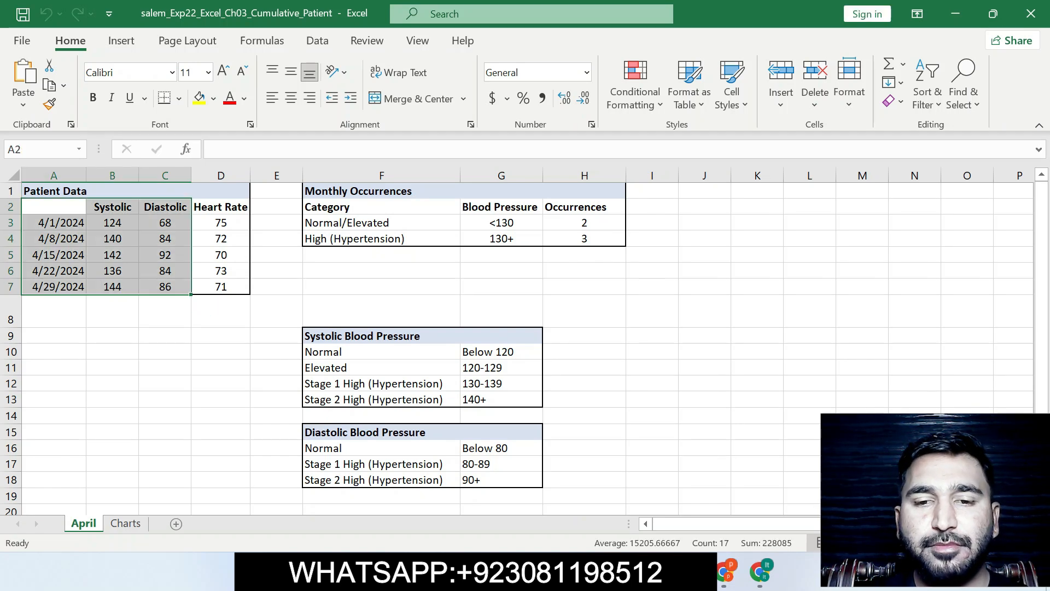
# - Insert a clustered column chart from the selected range A2:C7 on the April sheet, checking the step 2 instruction in Word first
pyautogui.hotkey('alt', 'Tab')
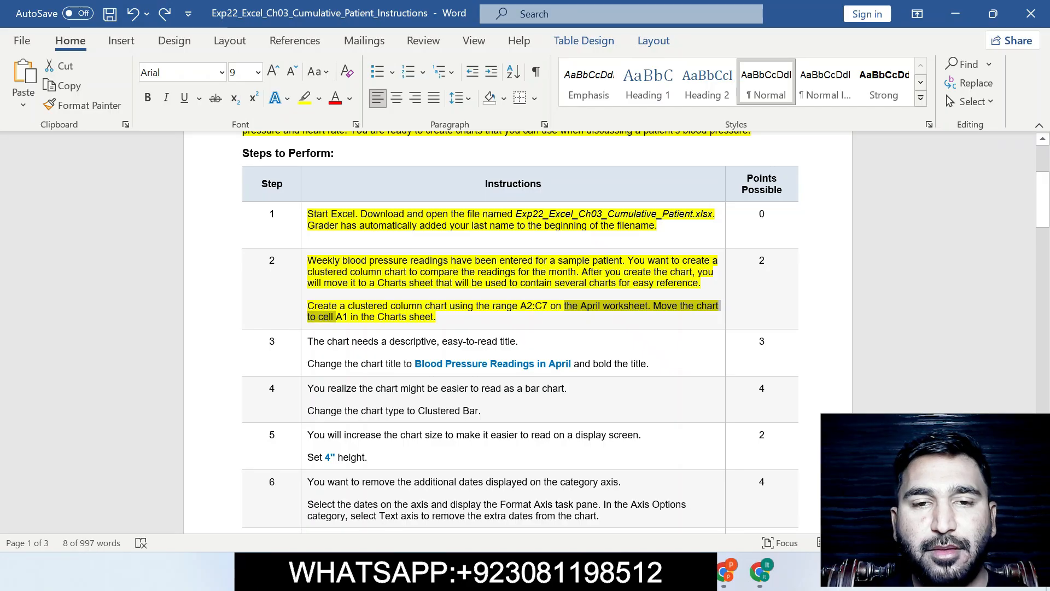
pyautogui.hotkey('alt', 'Tab')
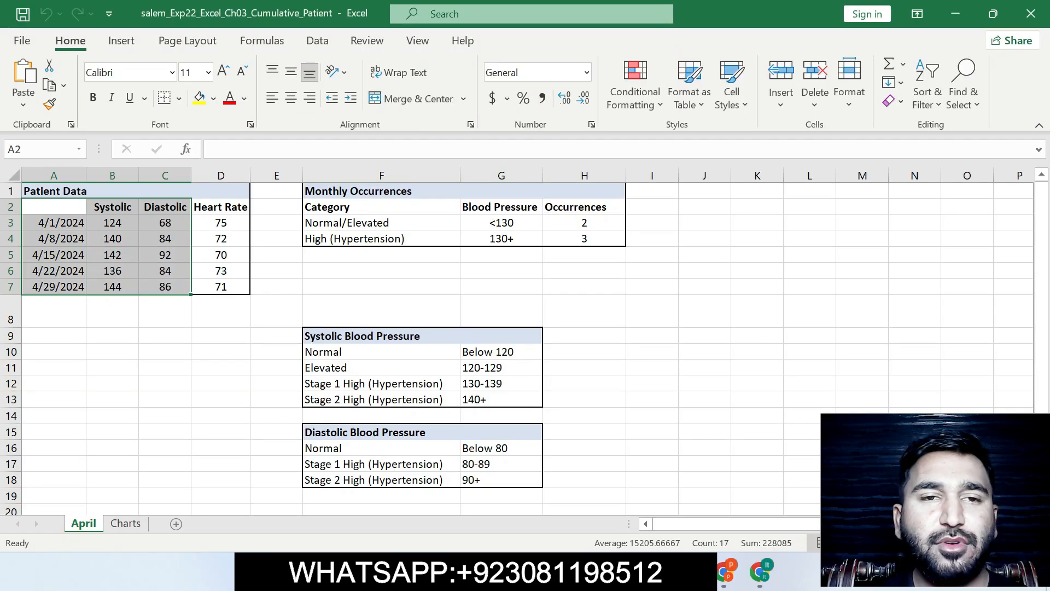
pyautogui.hotkey('alt', 'n')
pyautogui.press('r')
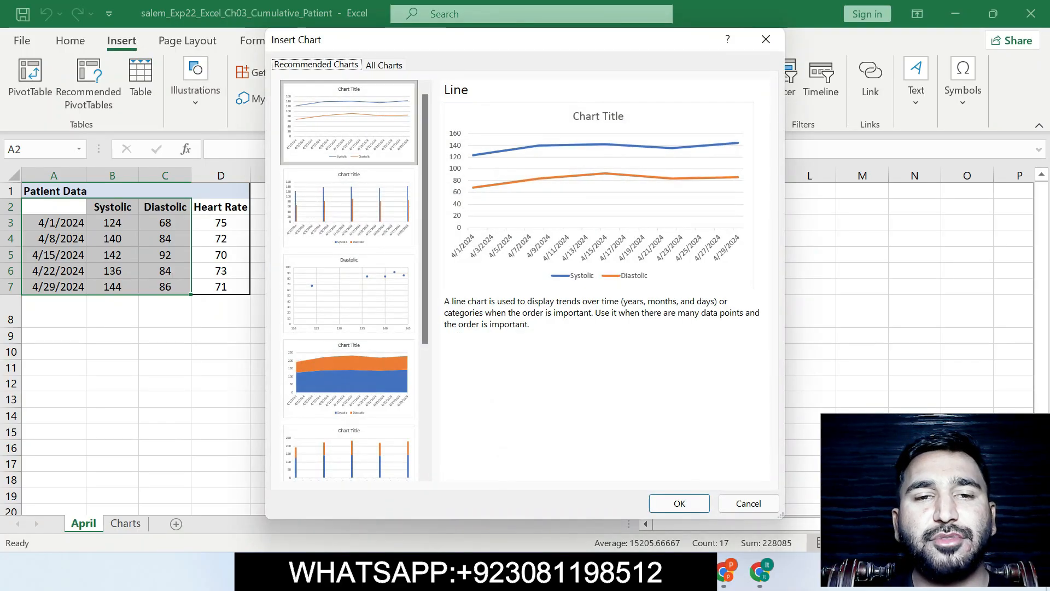
pyautogui.click(350, 208)
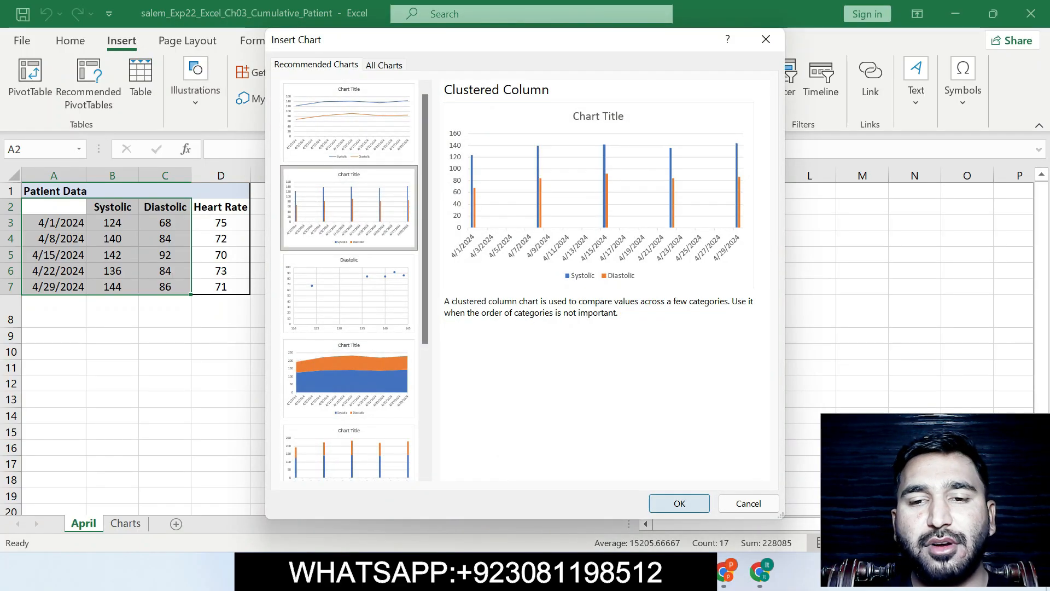
pyautogui.click(679, 503)
# - Reread the step 2 instruction in Word, and relocate the clustered column chart in Excel as an object in the Charts sheet
pyautogui.hotkey('alt', 'Tab')
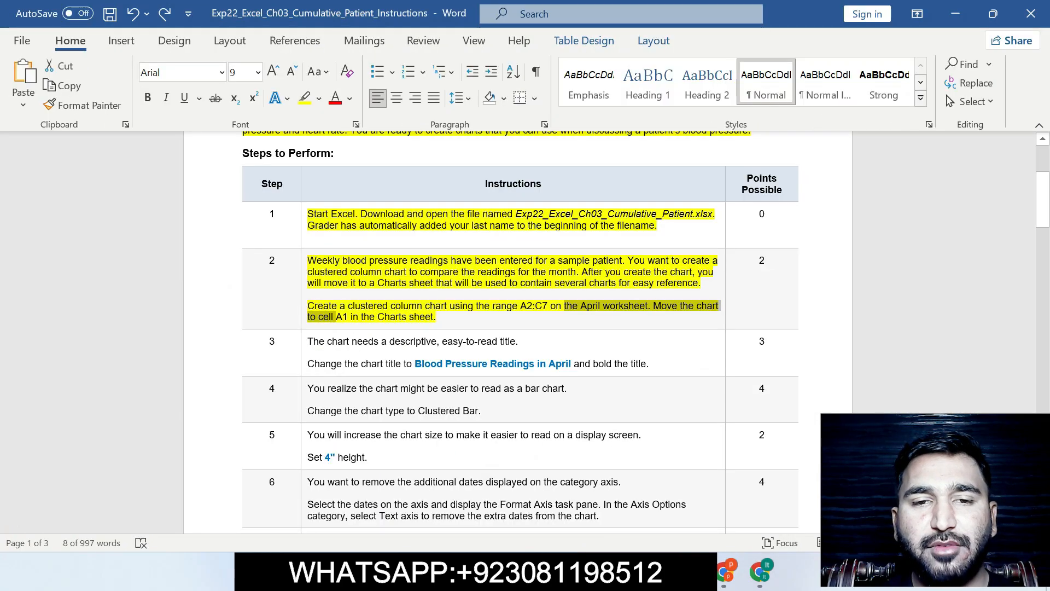
pyautogui.moveTo(348, 306); pyautogui.dragTo(534, 305)
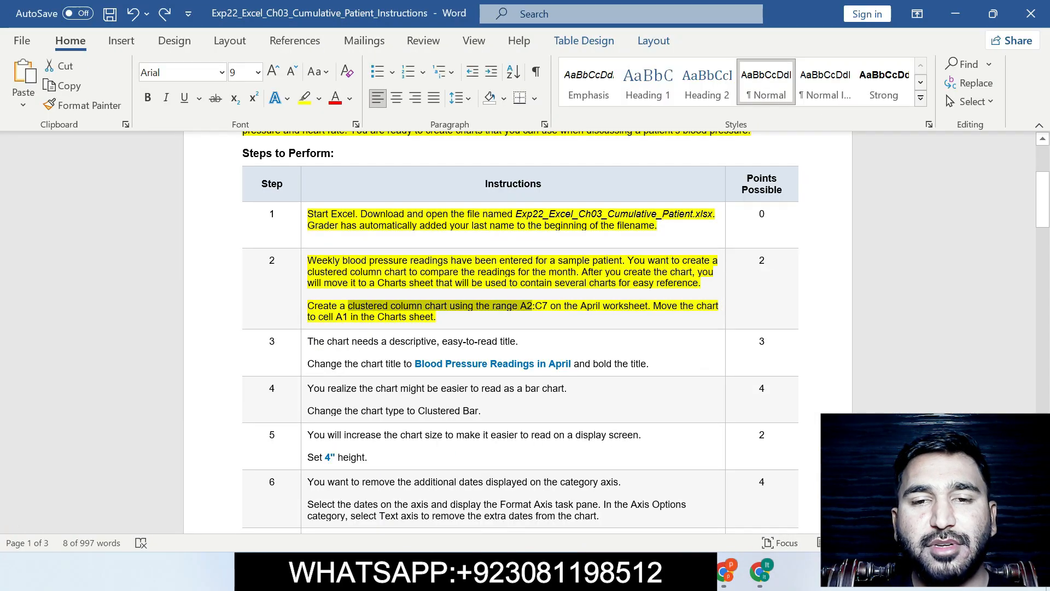
pyautogui.moveTo(654, 306); pyautogui.dragTo(437, 318)
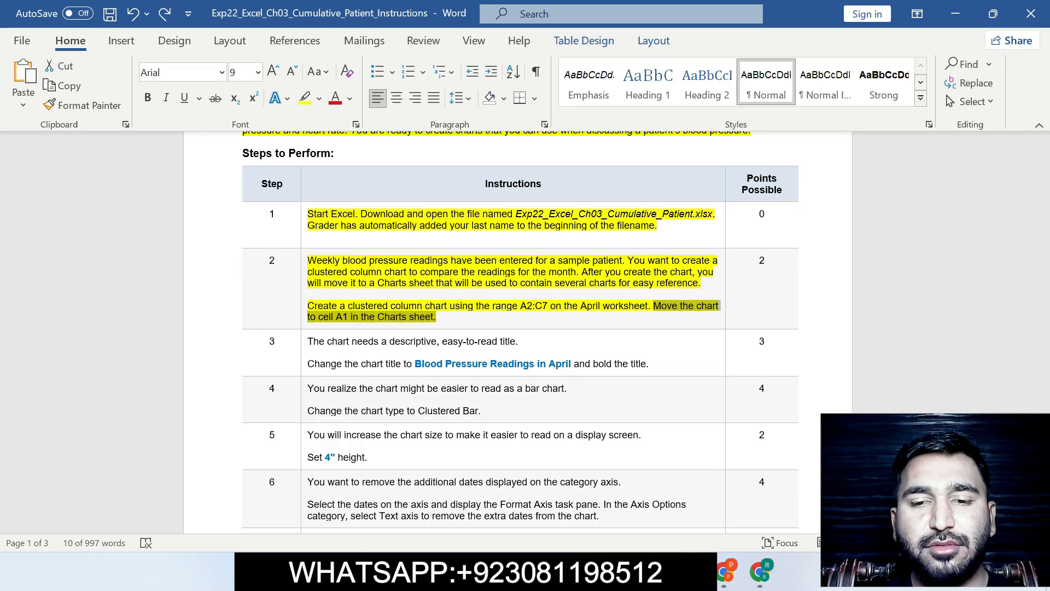
pyautogui.hotkey('alt', 'Tab')
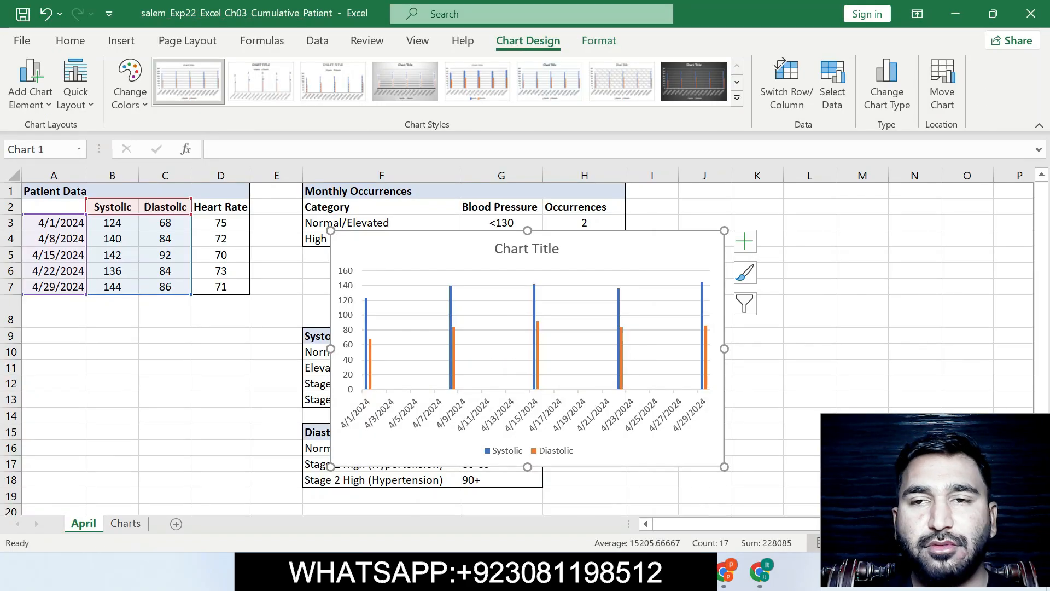
pyautogui.click(942, 88)
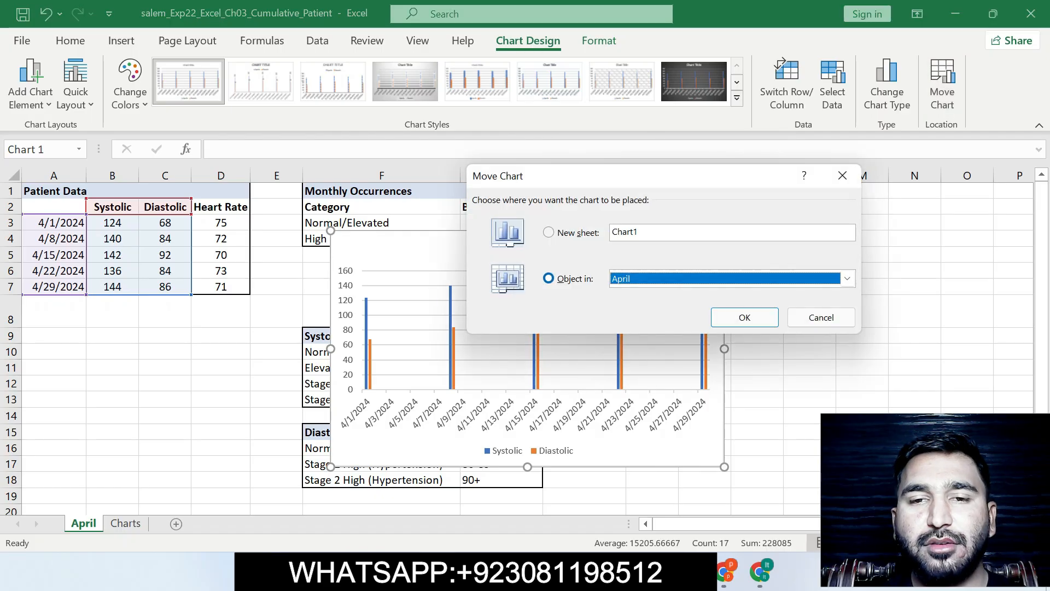
pyautogui.click(847, 279)
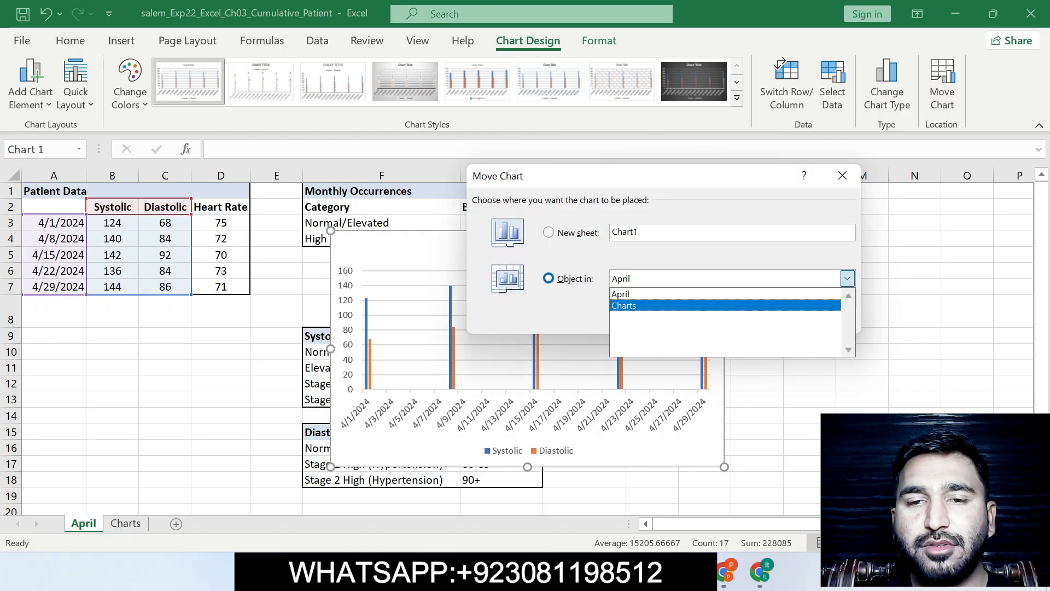
pyautogui.click(623, 306)
pyautogui.click(744, 318)
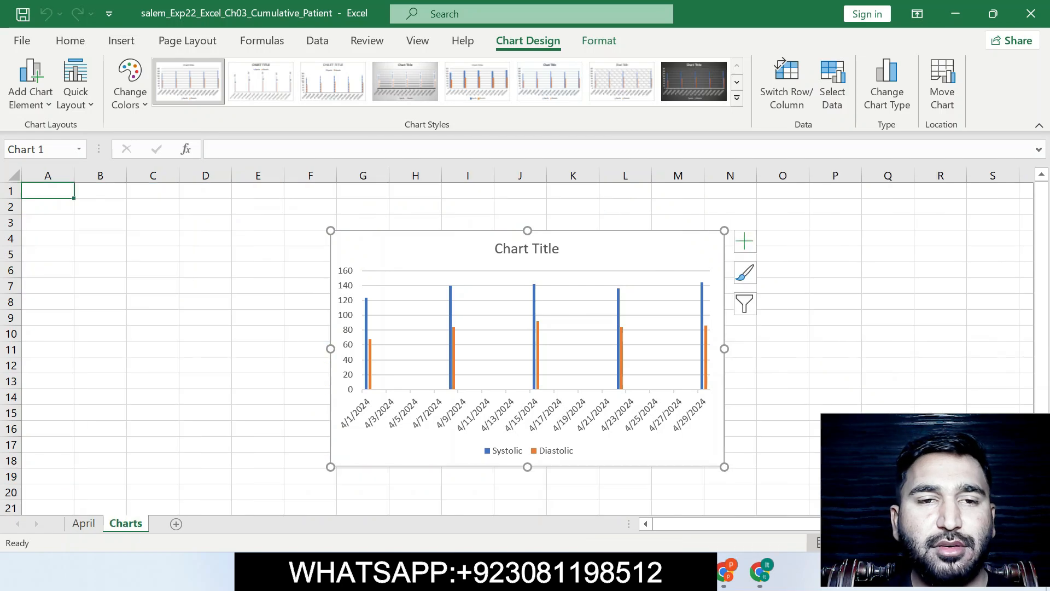
# - Cut the chart on the Charts sheet and paste it at cell A1
pyautogui.rightClick(469, 247)
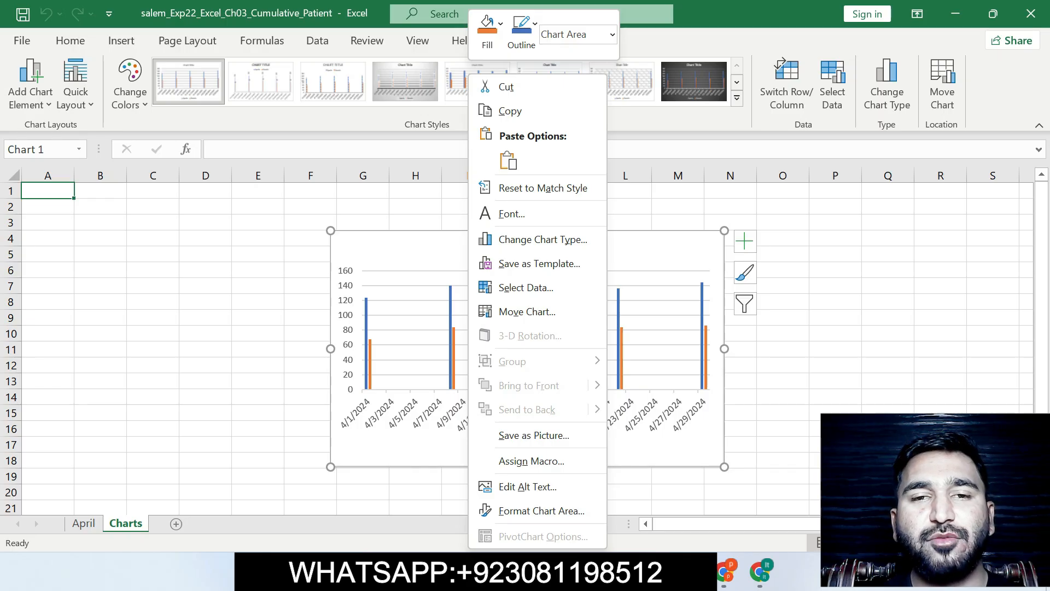
pyautogui.press('Escape')
pyautogui.press('Delete')
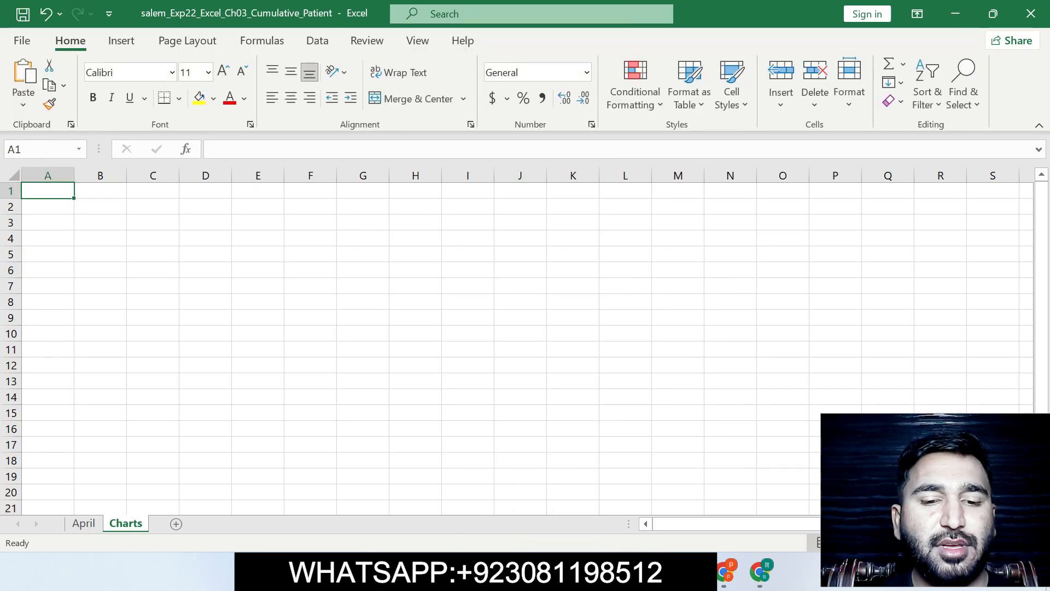
pyautogui.hotkey('ctrl', 'v')
pyautogui.click(678, 222)
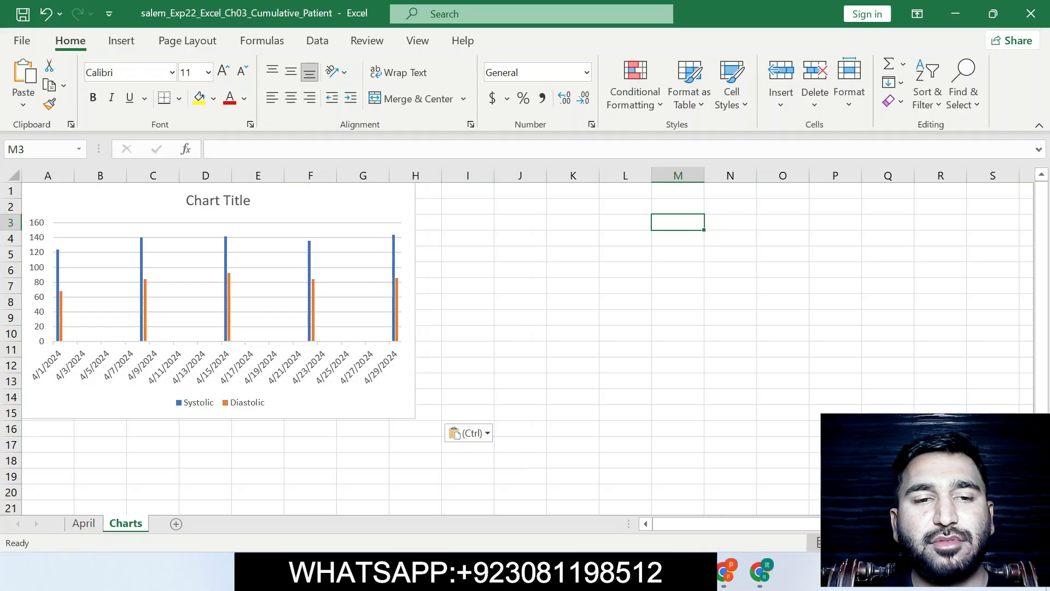
# - Switch to the Word instructions and undo the yellow highlighting of the step 1 and step 2 text
pyautogui.hotkey('alt', 'Tab')
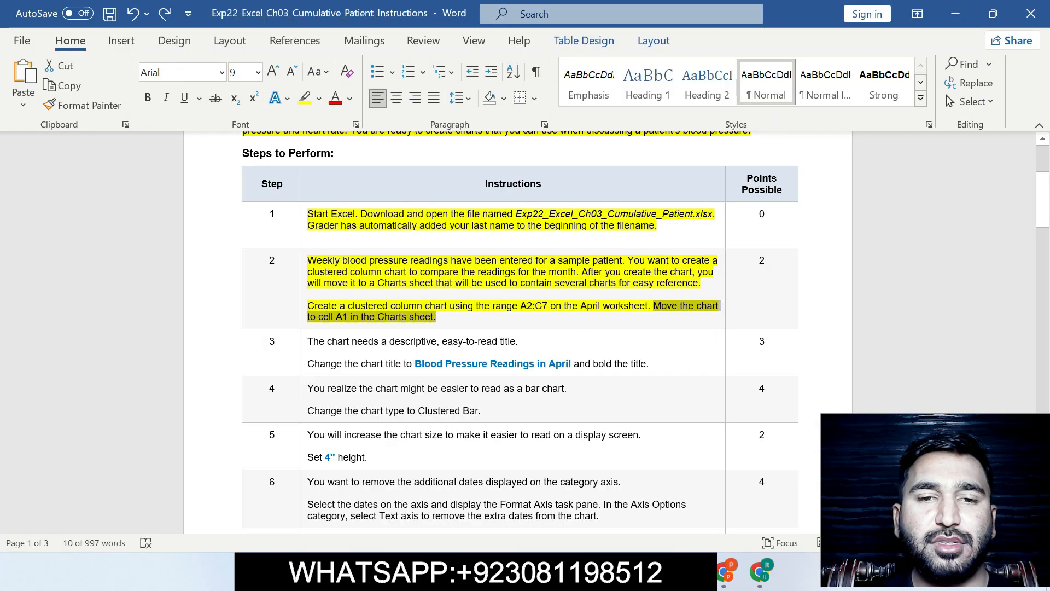
pyautogui.hotkey('ctrl', 'z')
pyautogui.hotkey('ctrl', 'z')
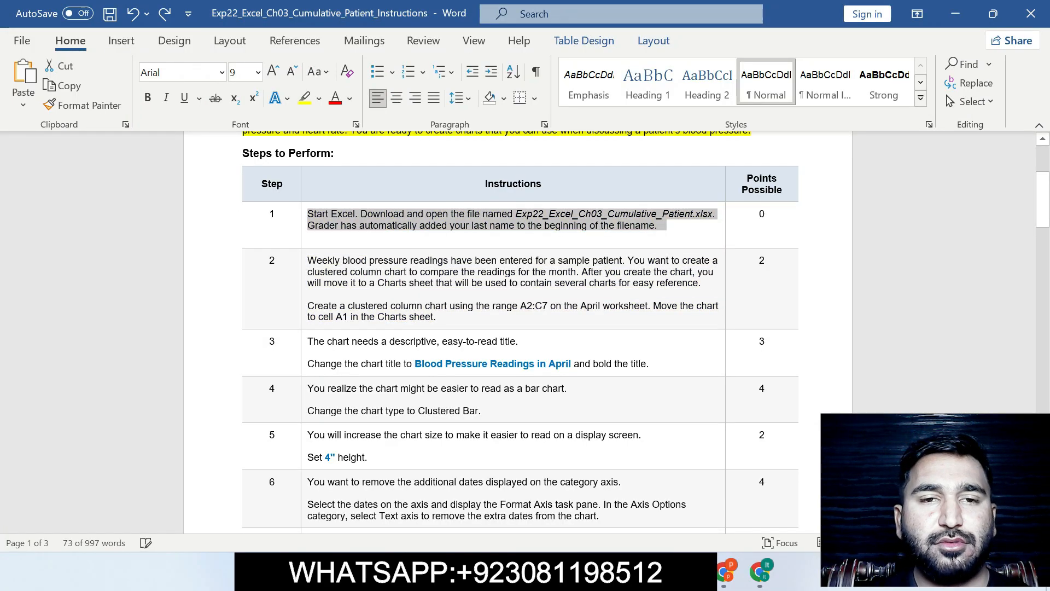
# - Undo the remaining yellow highlighting in the introduction of the Word instructions and go on to step 3
pyautogui.hotkey('ctrl', 'z')
pyautogui.hotkey('ctrl', 'z')
pyautogui.scroll(-3, 520, 328)
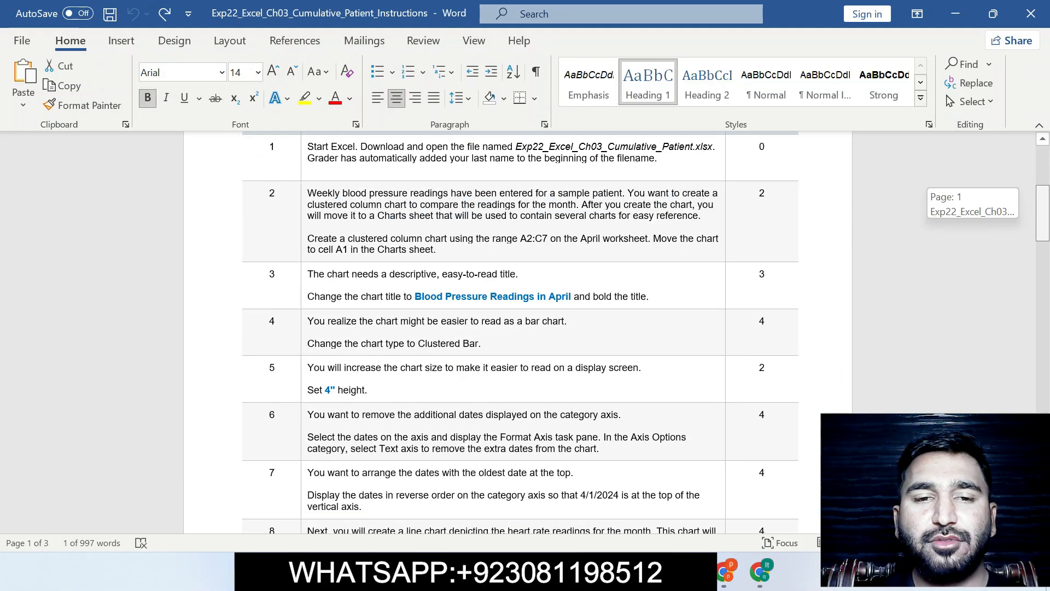
pyautogui.scroll(-3, 520, 328)
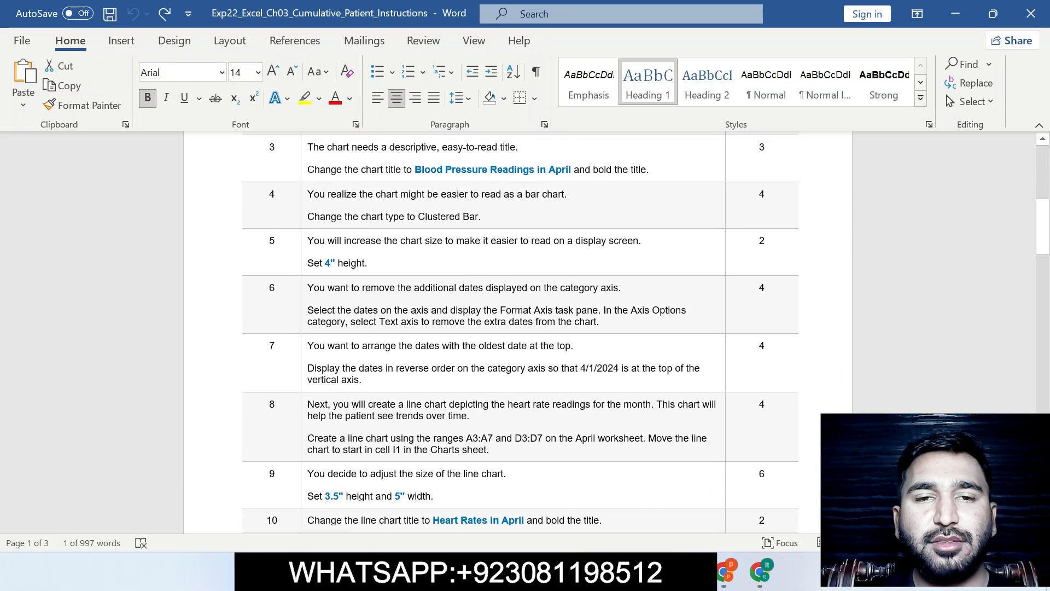
# - Highlight step 3 in Word, and use its copied text "Blood Pressure Readings in April" as the title of the column chart in Excel
pyautogui.moveTo(308, 146); pyautogui.dragTo(668, 171)
pyautogui.click(752, 148)
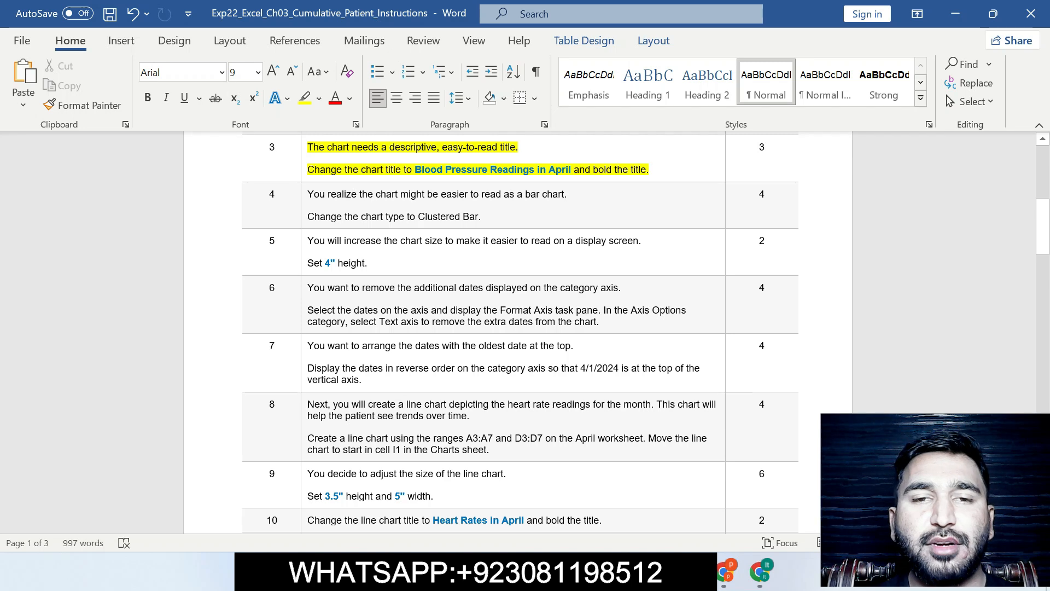
pyautogui.moveTo(415, 170); pyautogui.dragTo(573, 170)
pyautogui.hotkey('ctrl', 'c')
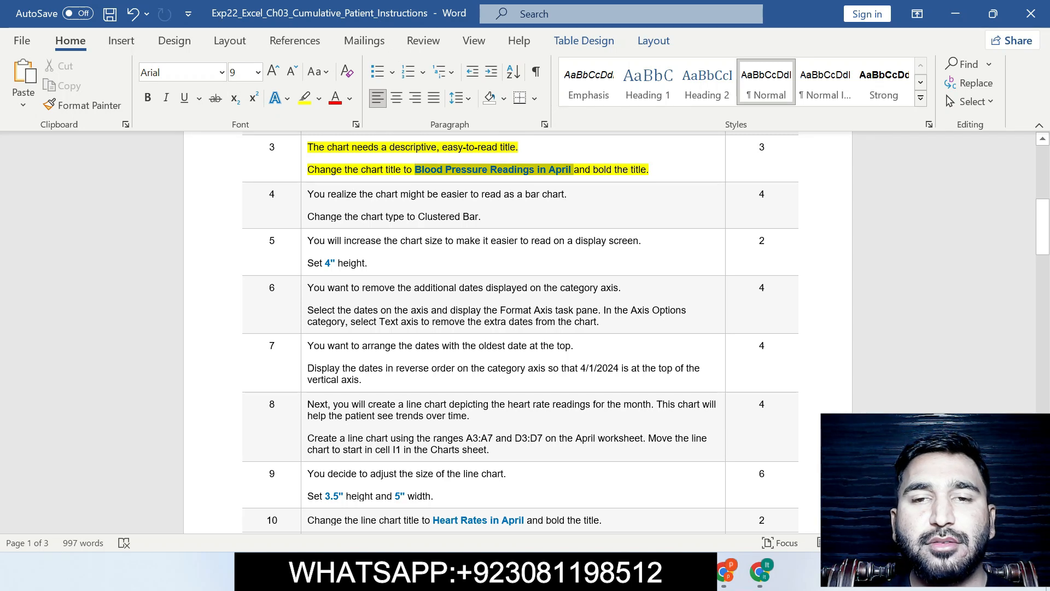
pyautogui.hotkey('alt', 'Tab')
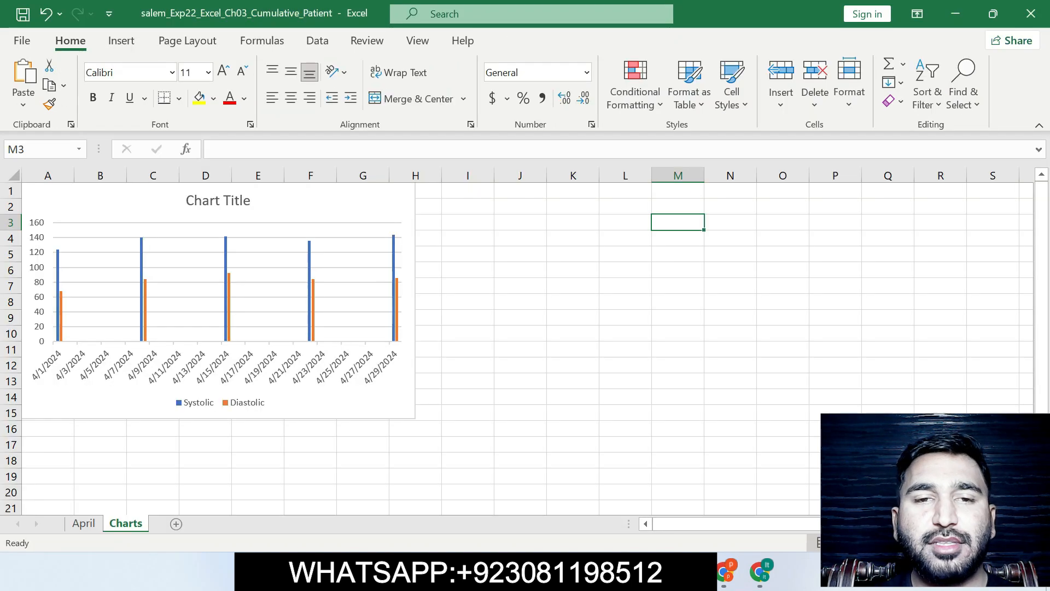
pyautogui.click(218, 201)
pyautogui.hotkey('ctrl', 'v')
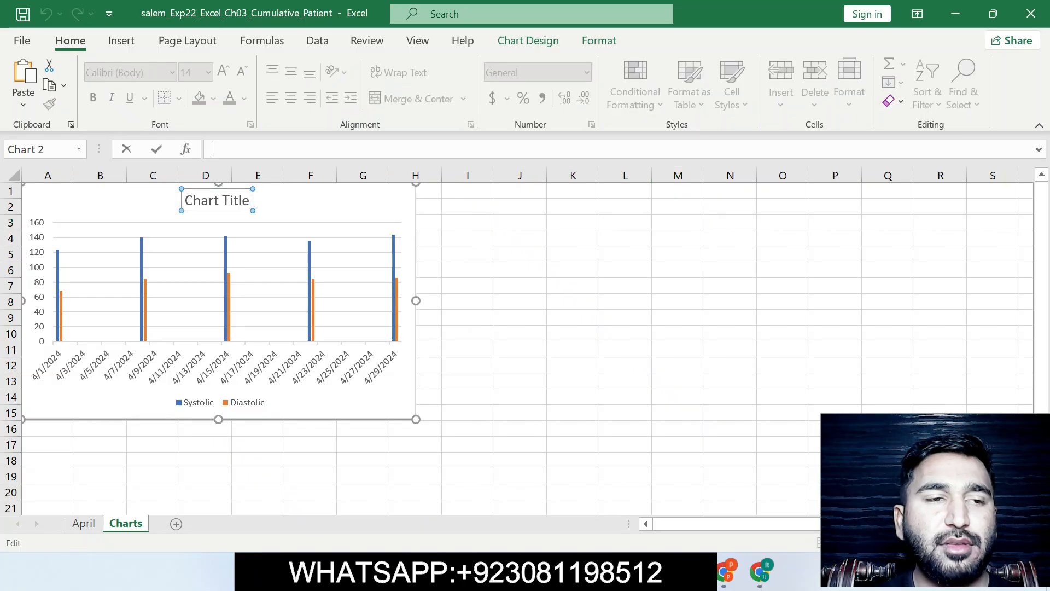
pyautogui.press('Return')
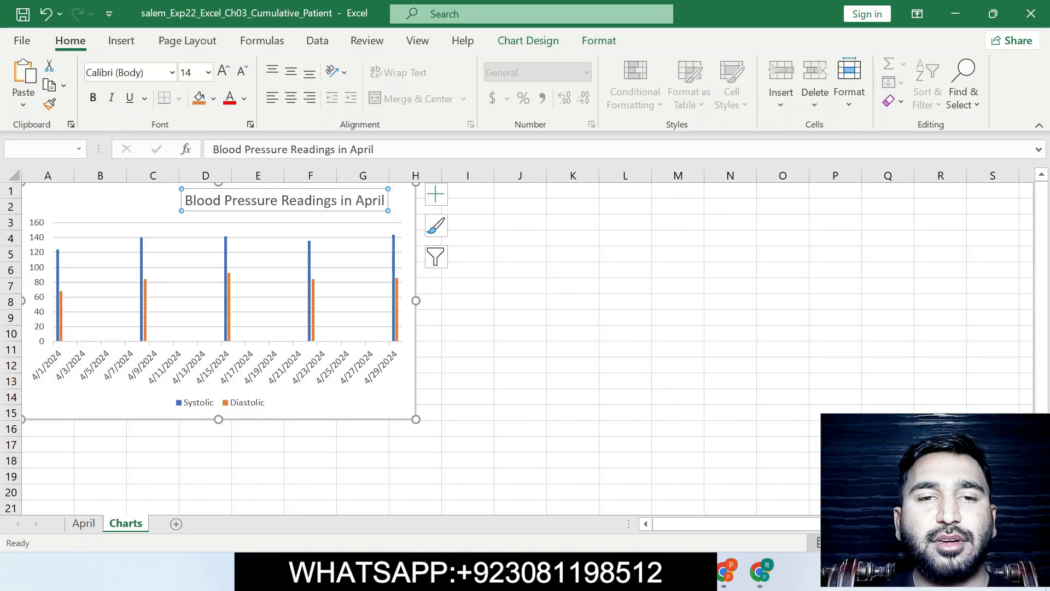
# - Switch to Word and highlight the step 4 instruction about the chart type in yellow
pyautogui.click(615, 571)
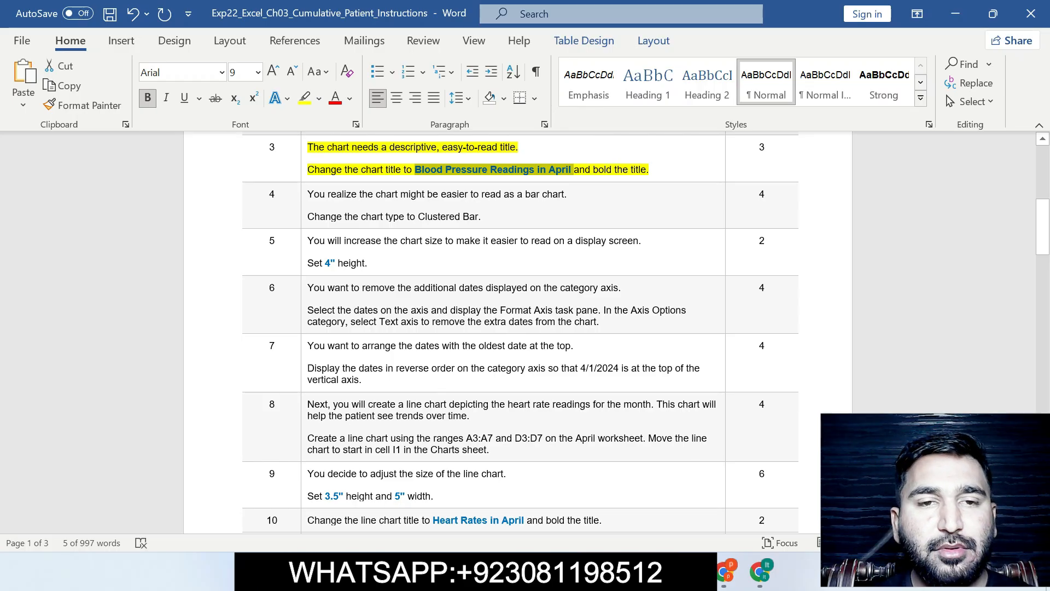
pyautogui.moveTo(307, 216); pyautogui.dragTo(481, 217)
pyautogui.click(547, 193)
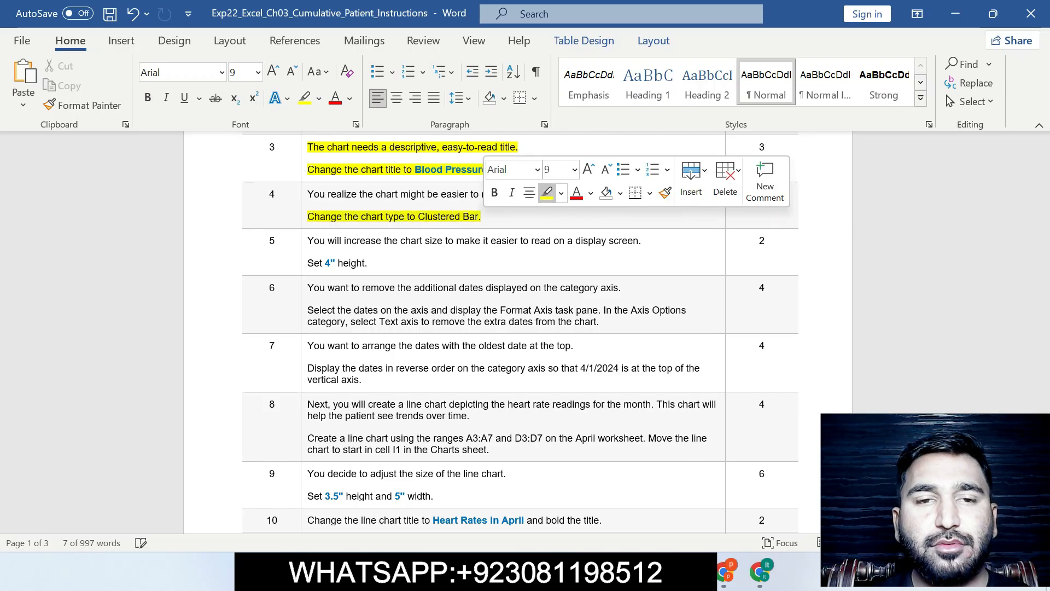
pyautogui.click(481, 216)
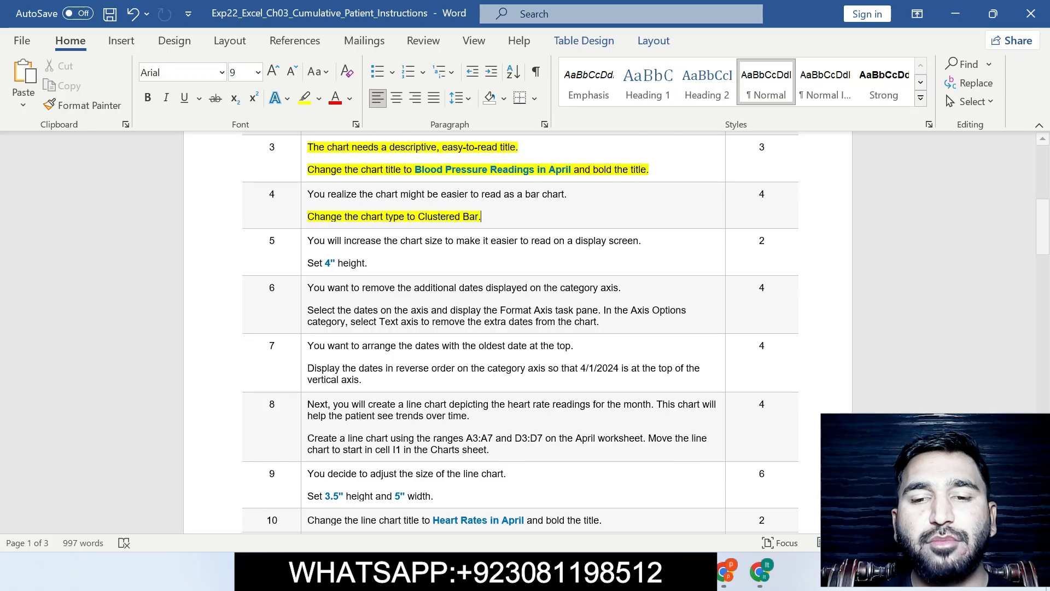
# - Switch to Excel and change the blood pressure chart's type to Clustered Bar, with the dates on the category axis
pyautogui.click(653, 571)
pyautogui.click(268, 274)
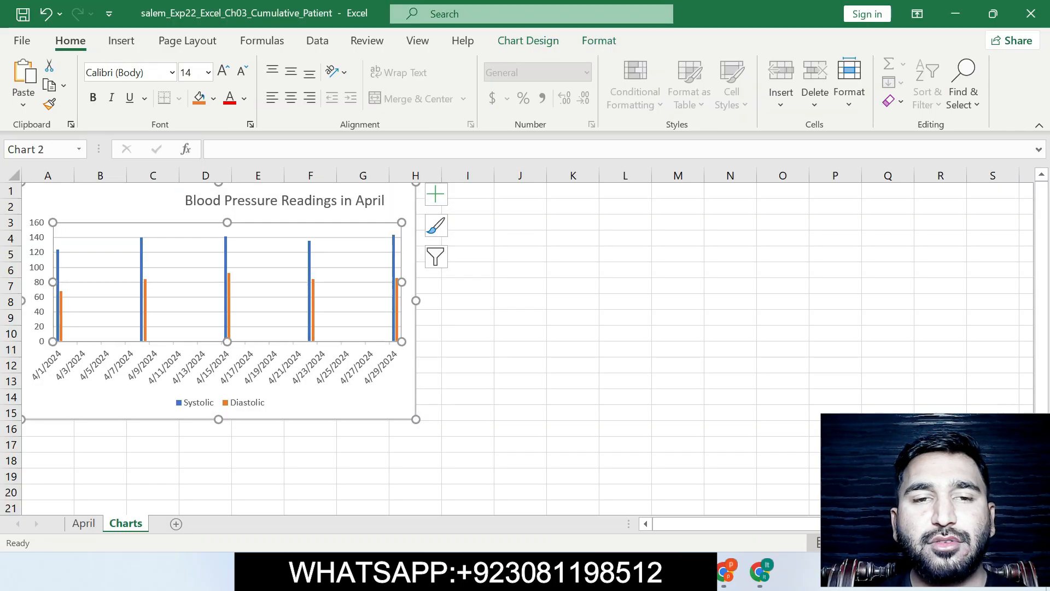
pyautogui.click(600, 41)
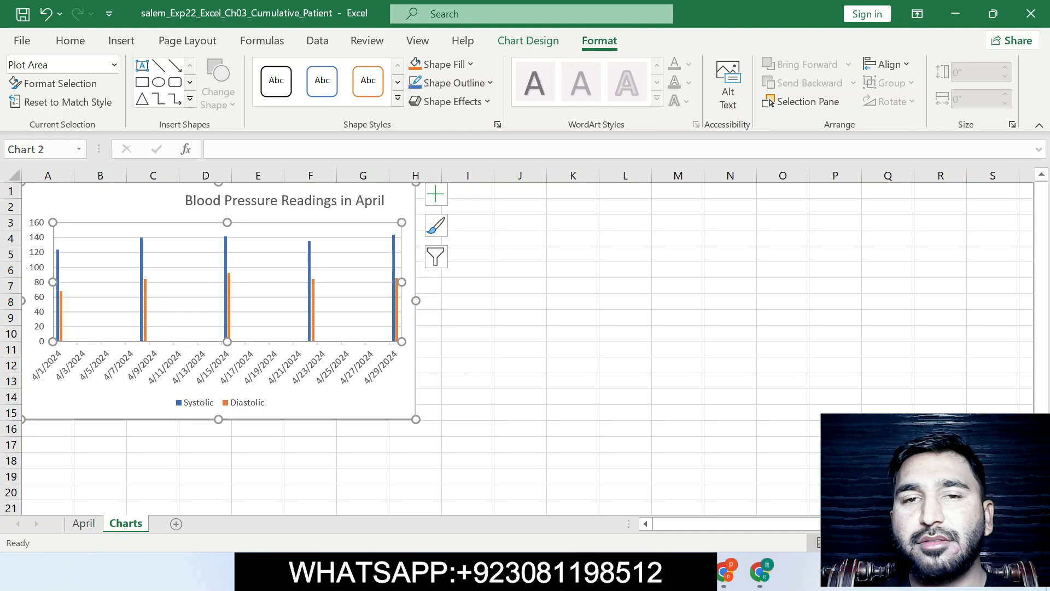
pyautogui.click(528, 41)
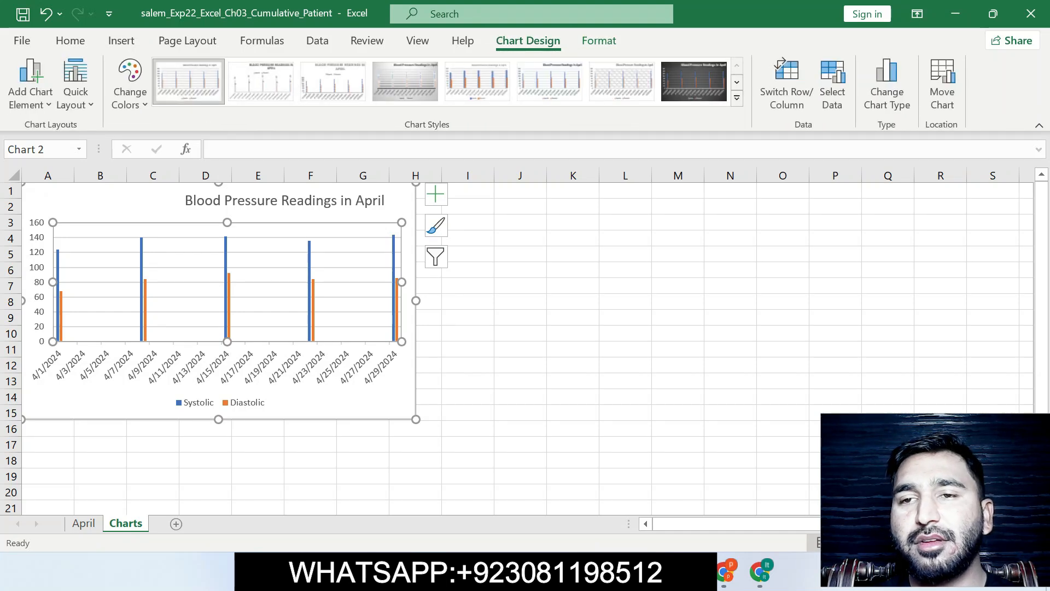
pyautogui.click(887, 85)
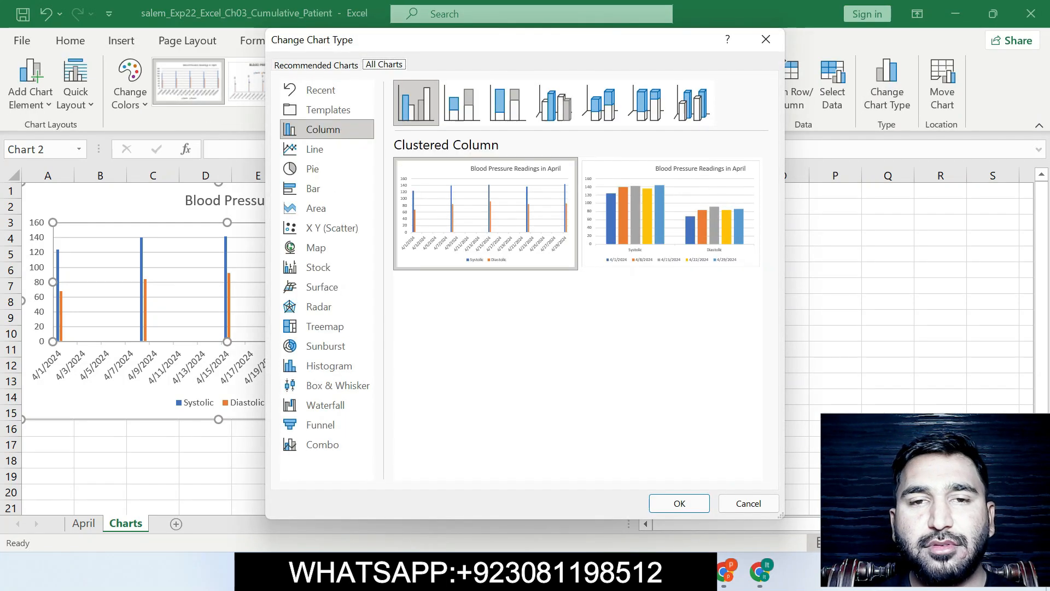
pyautogui.click(671, 214)
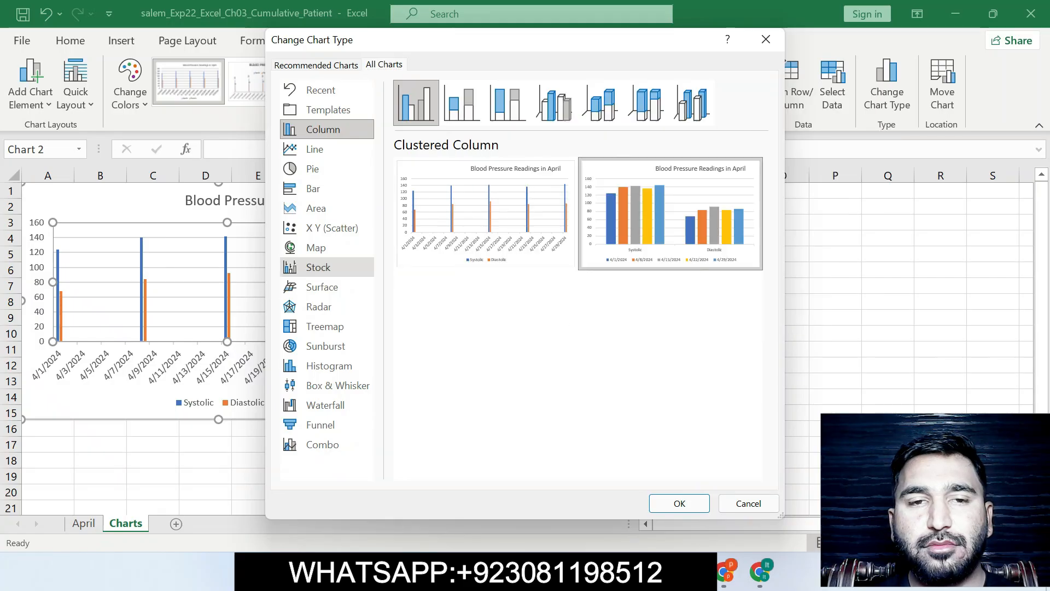
pyautogui.click(313, 188)
pyautogui.moveTo(485, 214)
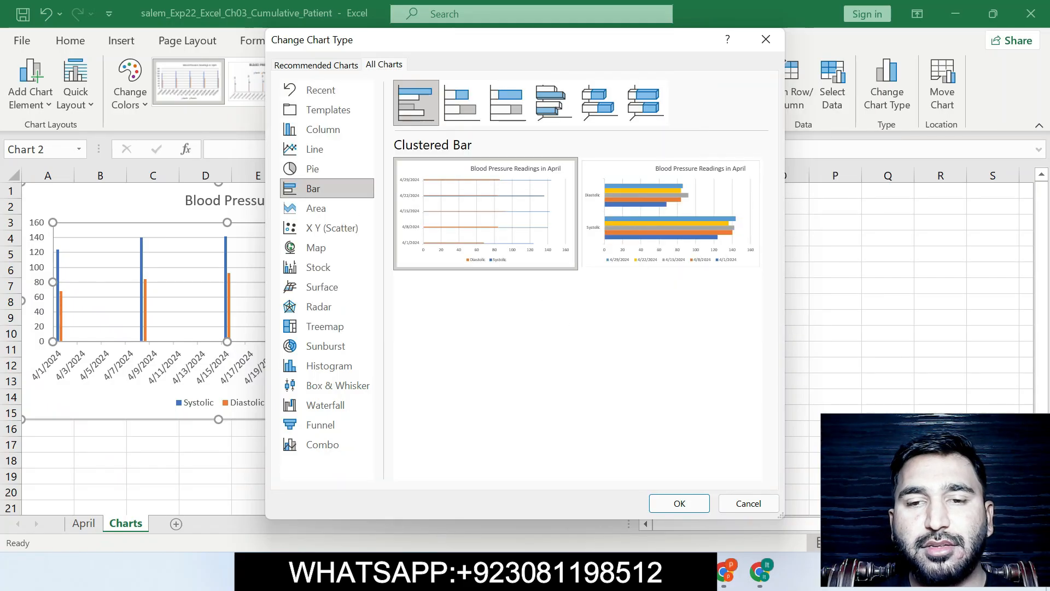
pyautogui.click(679, 503)
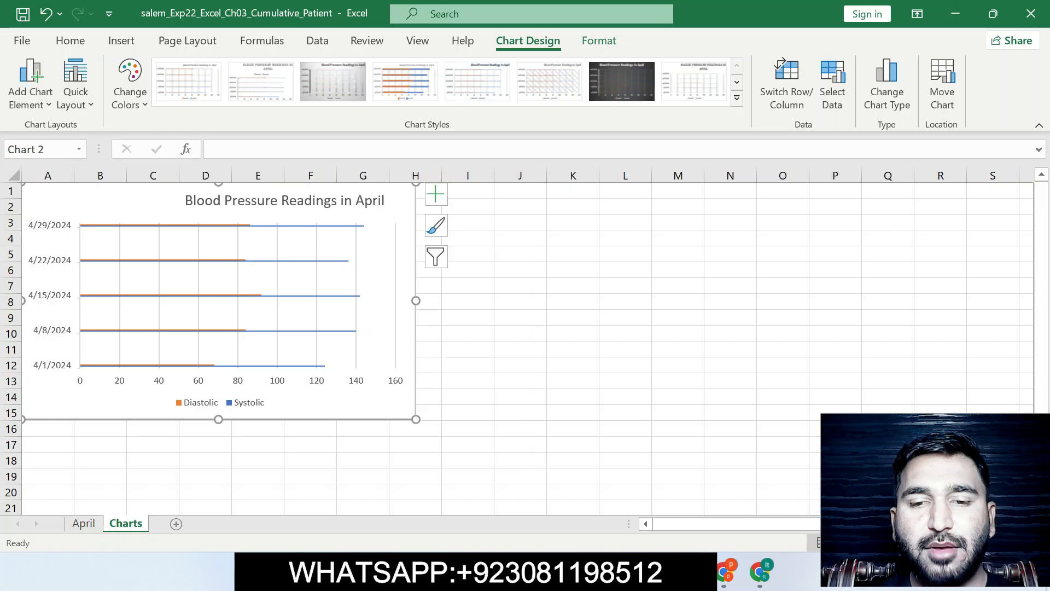
# - Switch to Word, undo the highlighting of steps 3 and 4, and highlight the step 5 instruction in yellow
pyautogui.hotkey('alt', 'Tab')
pyautogui.hotkey('ctrl', 'z')
pyautogui.hotkey('ctrl', 'z')
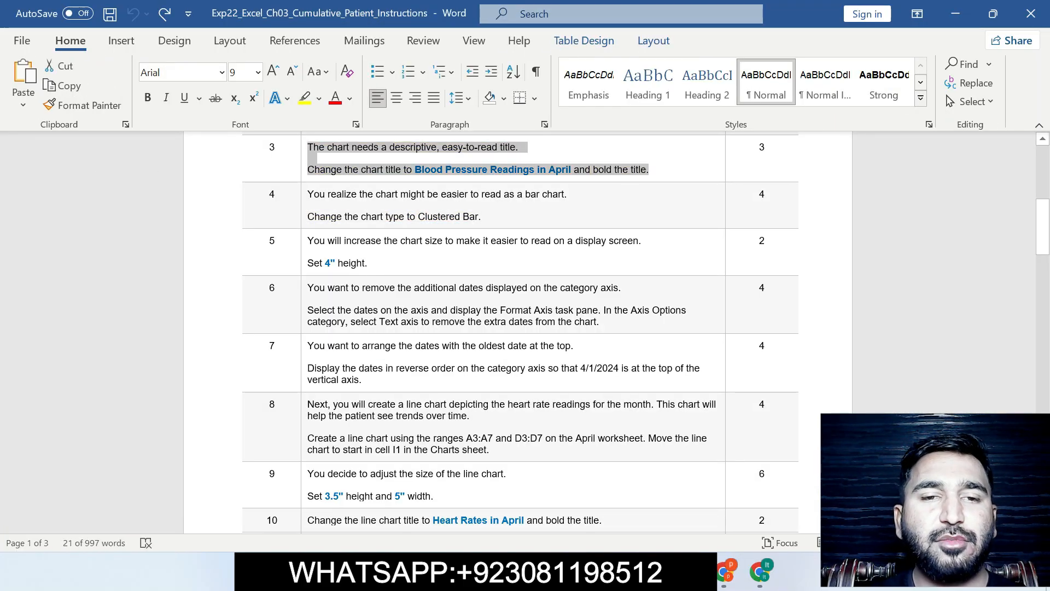
pyautogui.moveTo(308, 241); pyautogui.dragTo(384, 263)
pyautogui.click(458, 238)
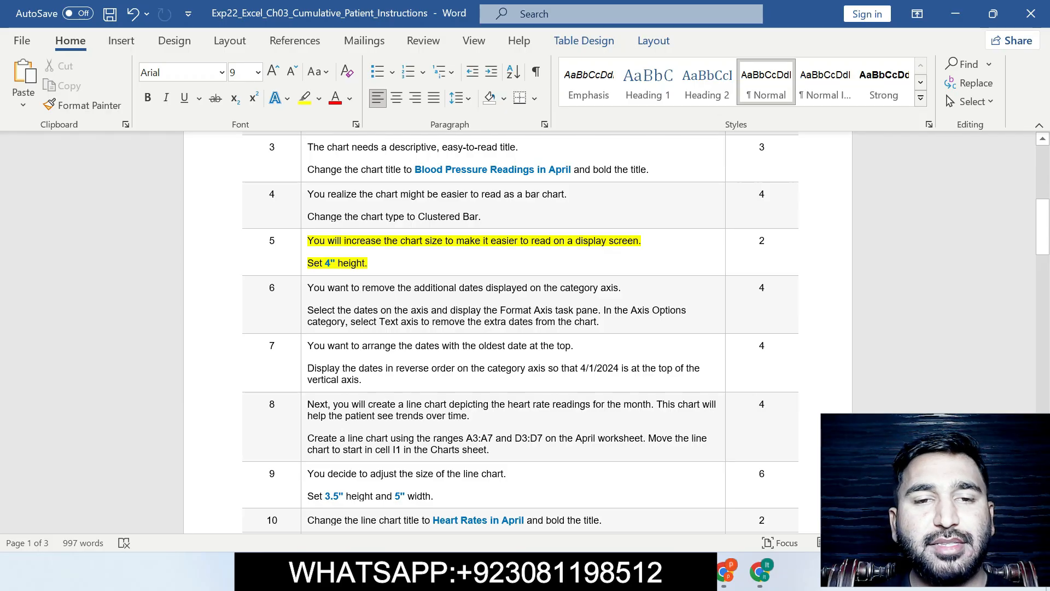
pyautogui.moveTo(325, 264); pyautogui.dragTo(336, 263)
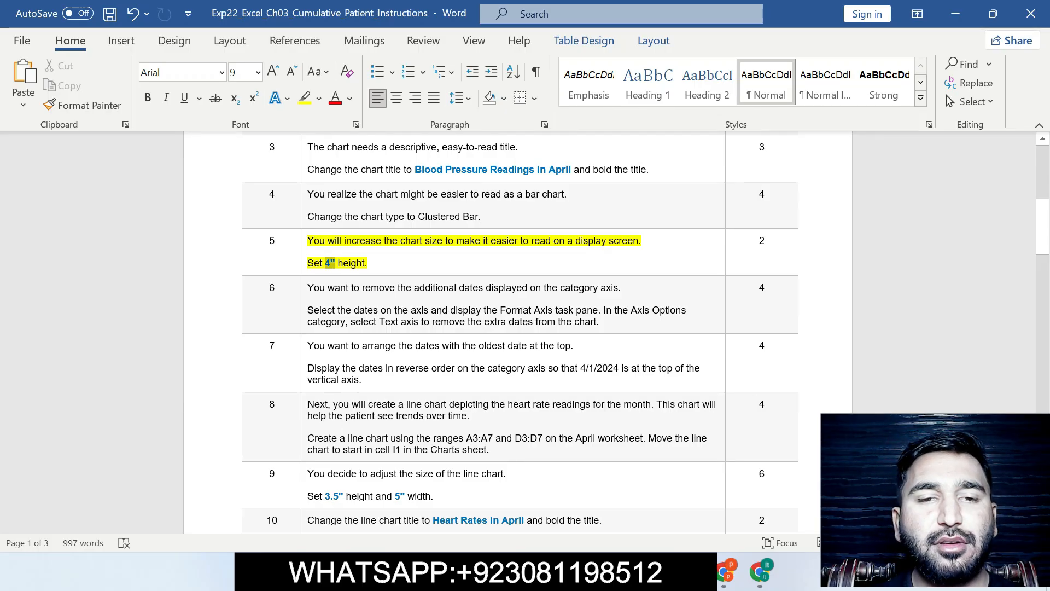
# - Switch to Excel and set the clustered bar chart's height to 4"
pyautogui.hotkey('alt', 'Tab')
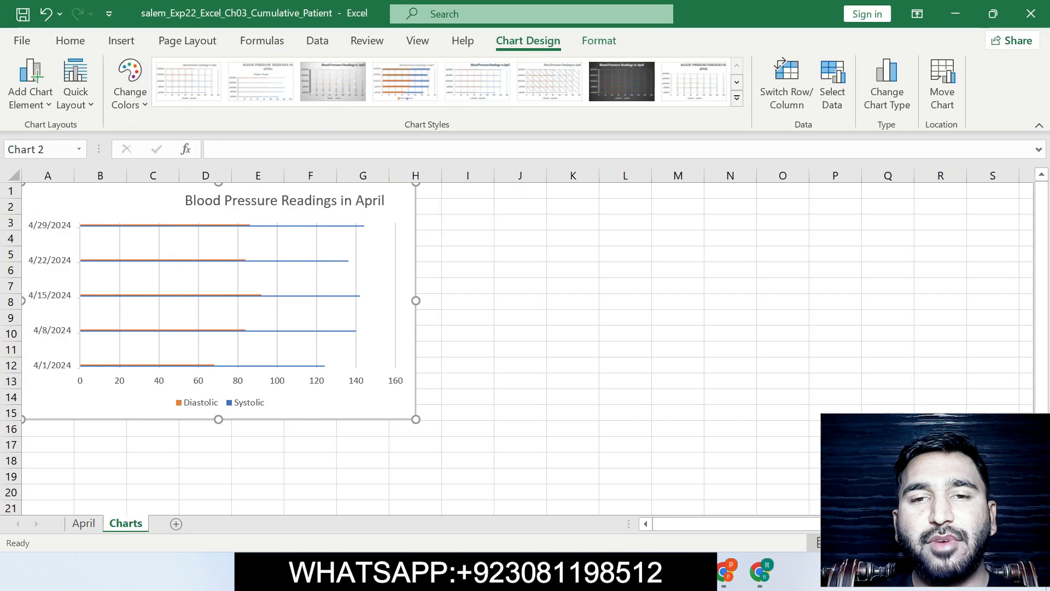
pyautogui.click(599, 41)
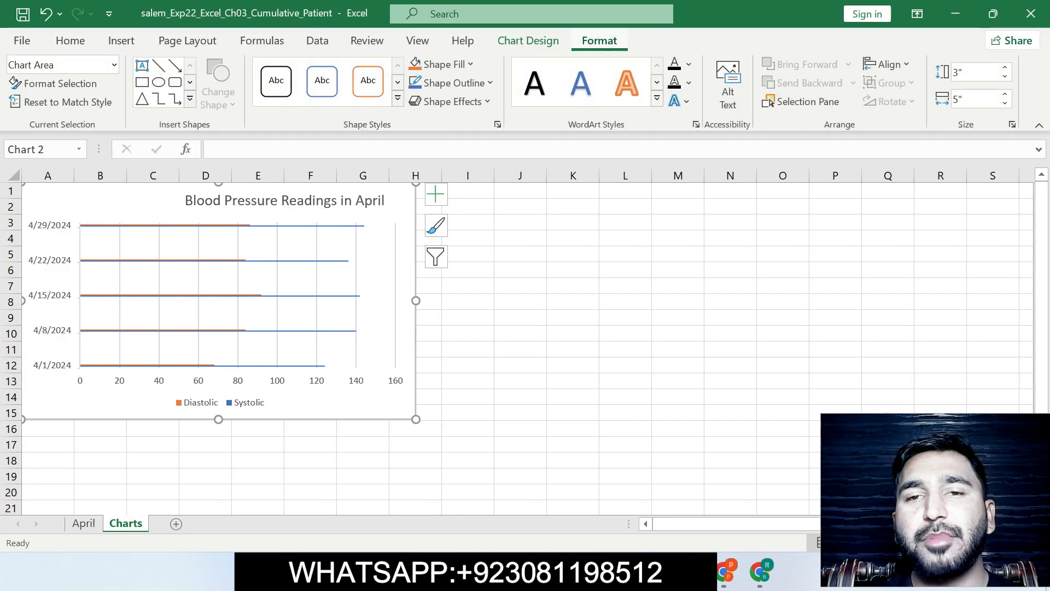
pyautogui.click(976, 72)
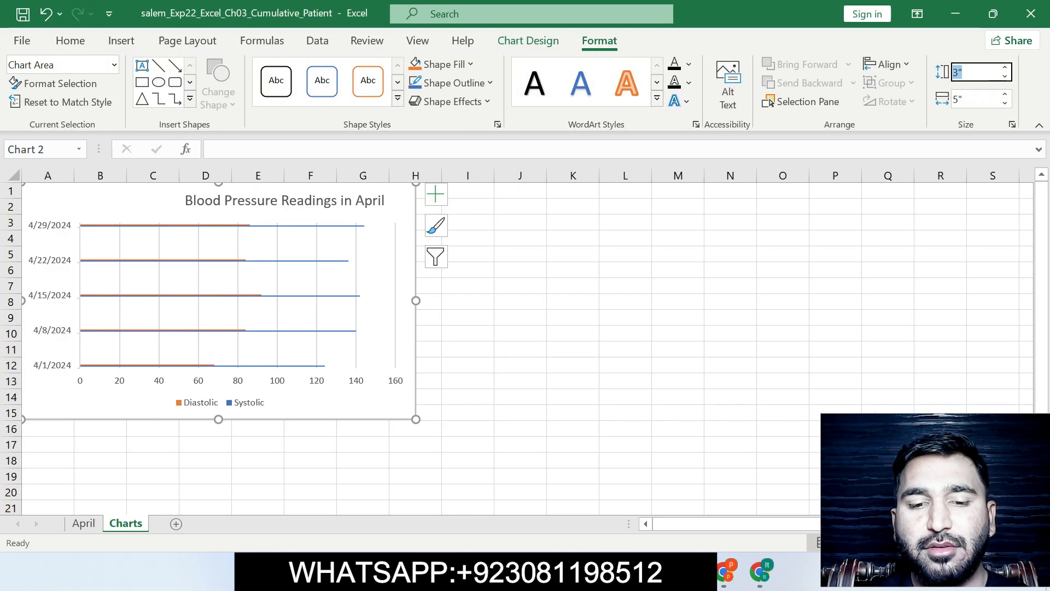
pyautogui.write('4')
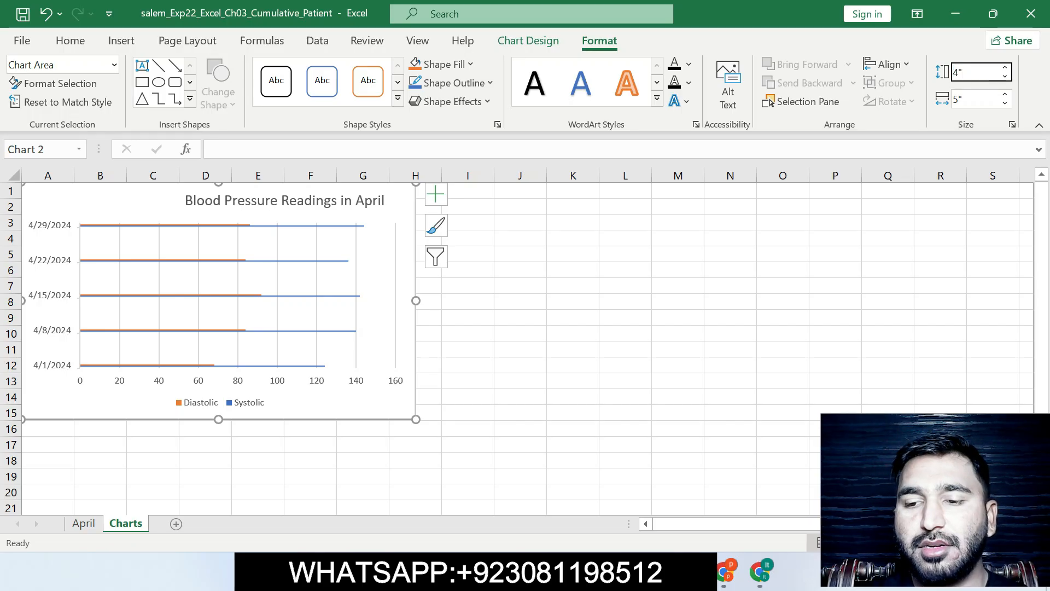
pyautogui.press('Return')
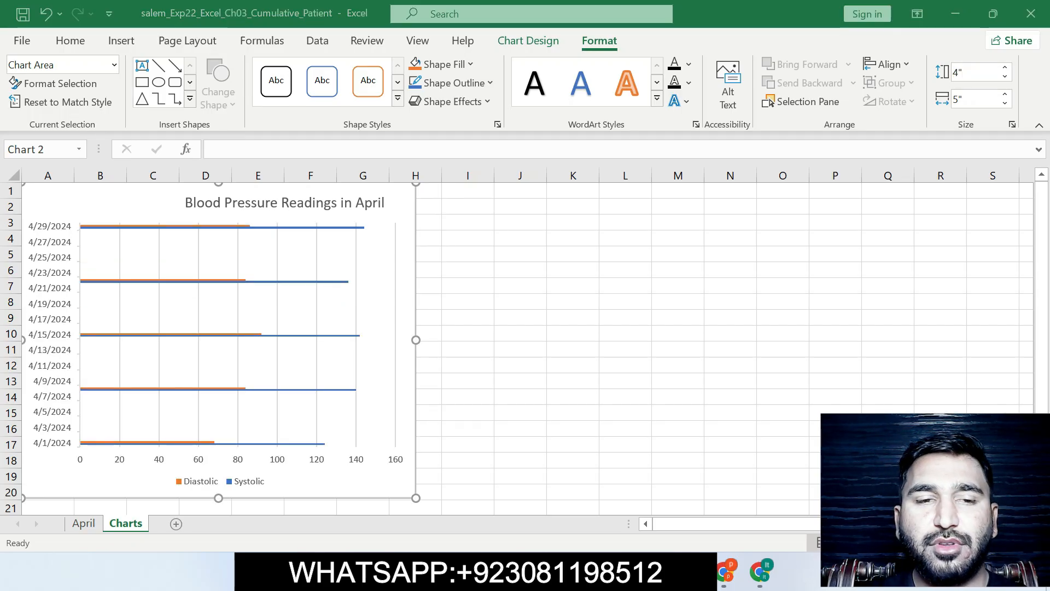
# - Undo the step 5 highlighting in Word after rechecking it, and highlight the step 6 instruction in yellow
pyautogui.hotkey('alt', 'Tab')
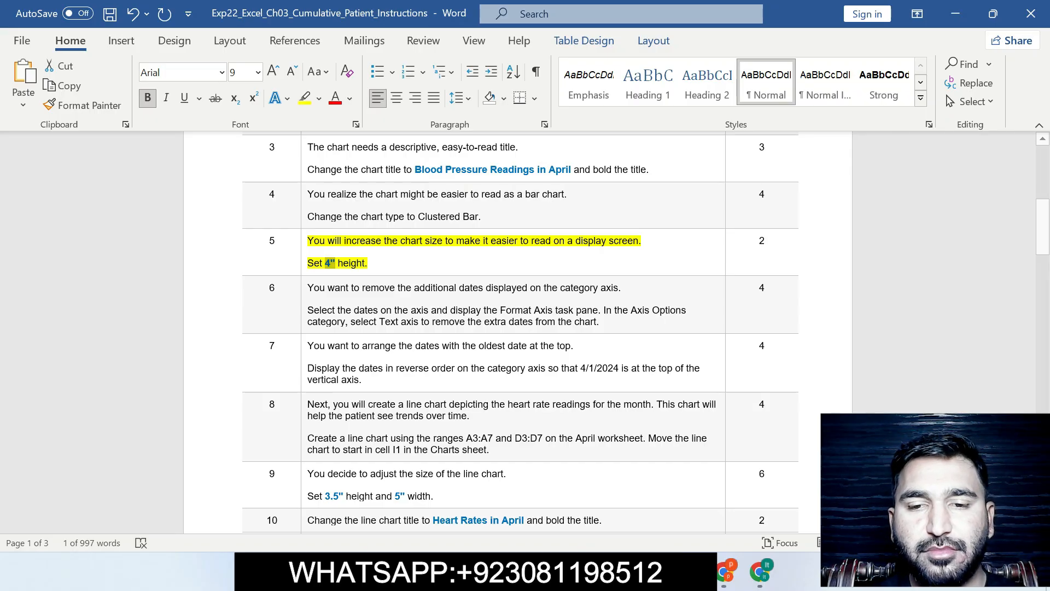
pyautogui.hotkey('alt', 'Tab')
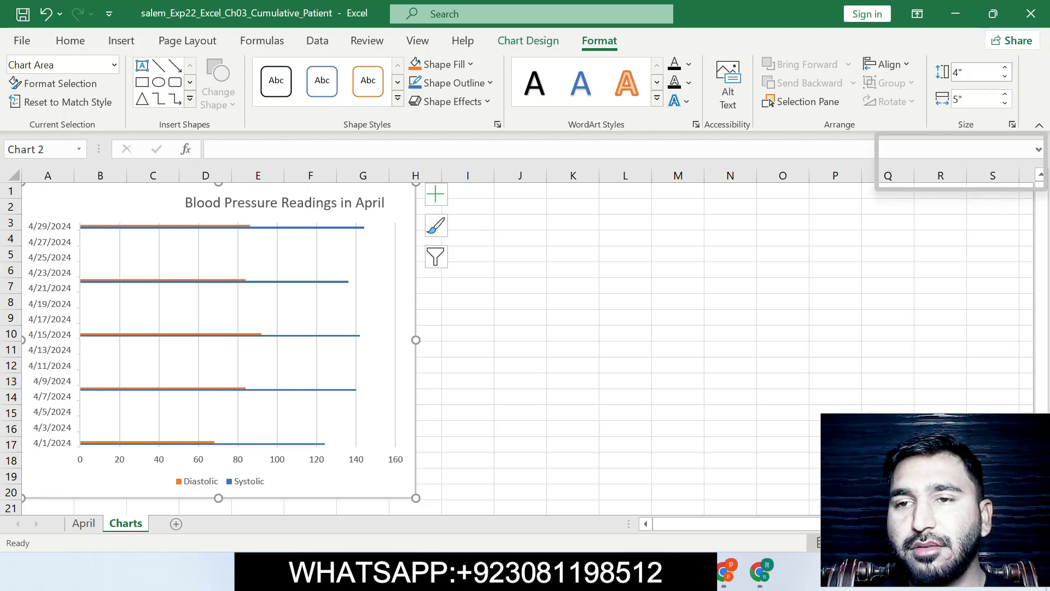
pyautogui.hotkey('alt', 'Tab')
pyautogui.hotkey('ctrl', 'z')
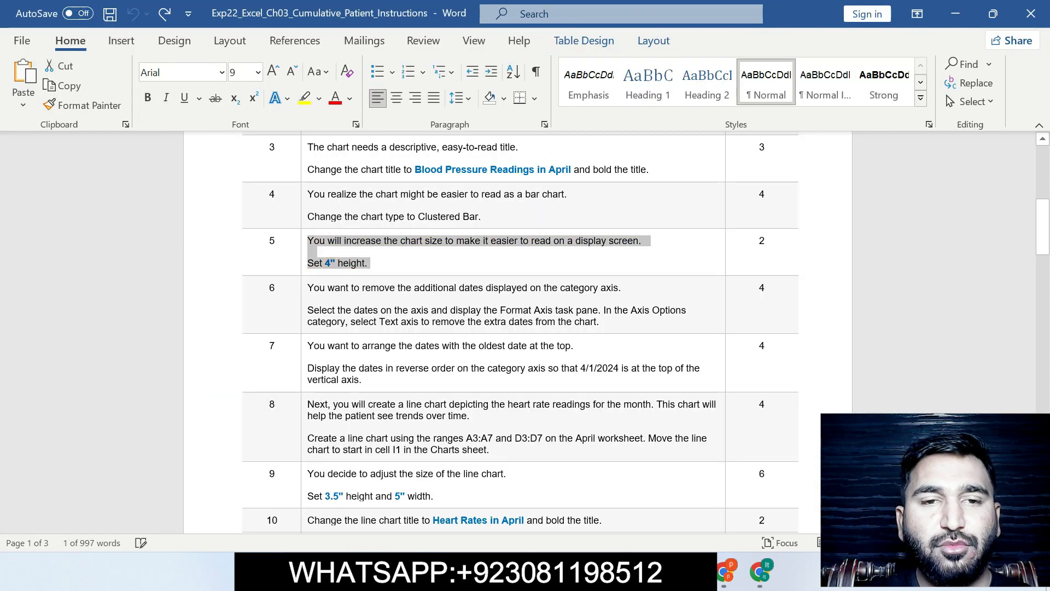
pyautogui.moveTo(307, 288); pyautogui.dragTo(599, 321)
pyautogui.click(684, 300)
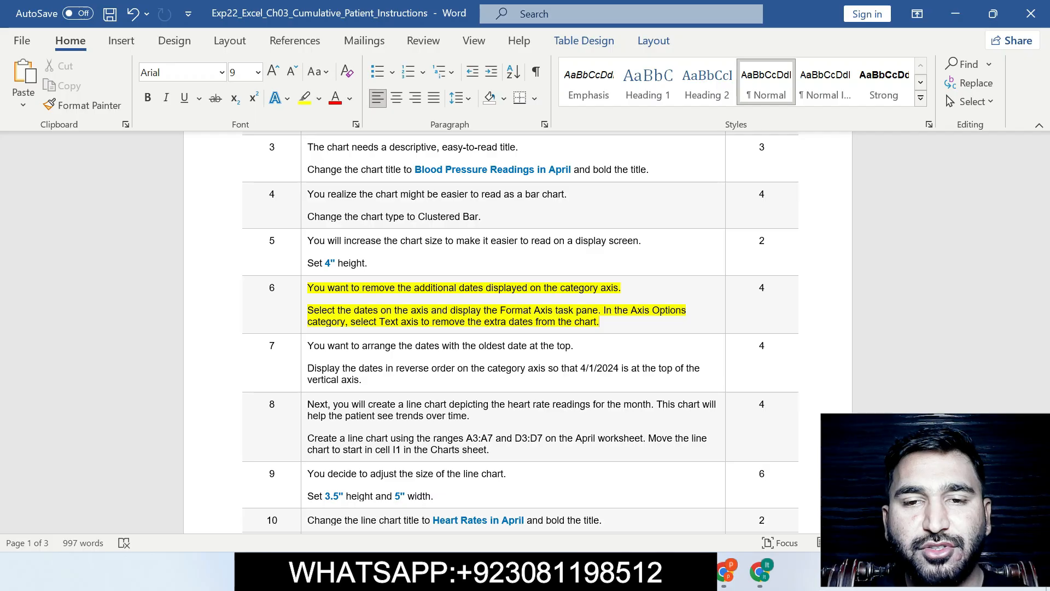
pyautogui.moveTo(320, 311); pyautogui.dragTo(621, 324)
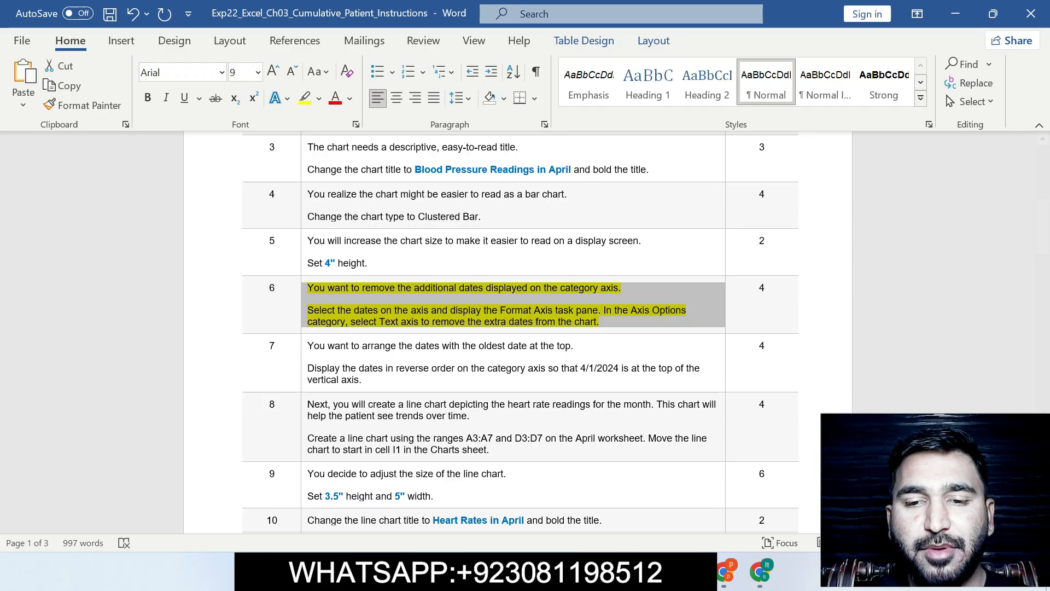
# - Set the bar chart's vertical category axis type to Text axis in Excel, rechecking the step 6 instruction in Word
pyautogui.hotkey('alt', 'Tab')
pyautogui.rightClick(52, 317)
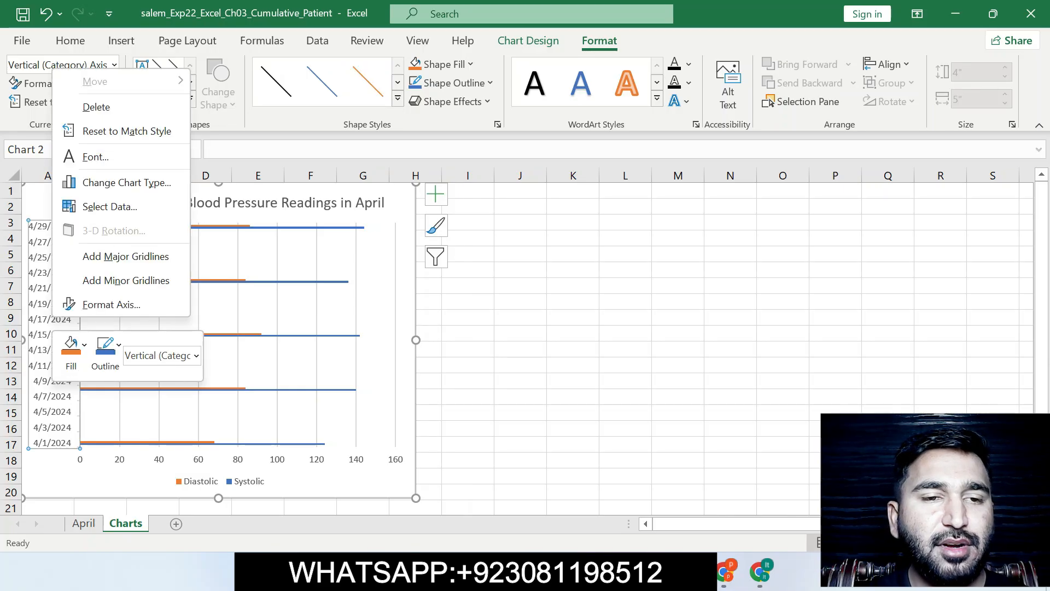
pyautogui.click(111, 305)
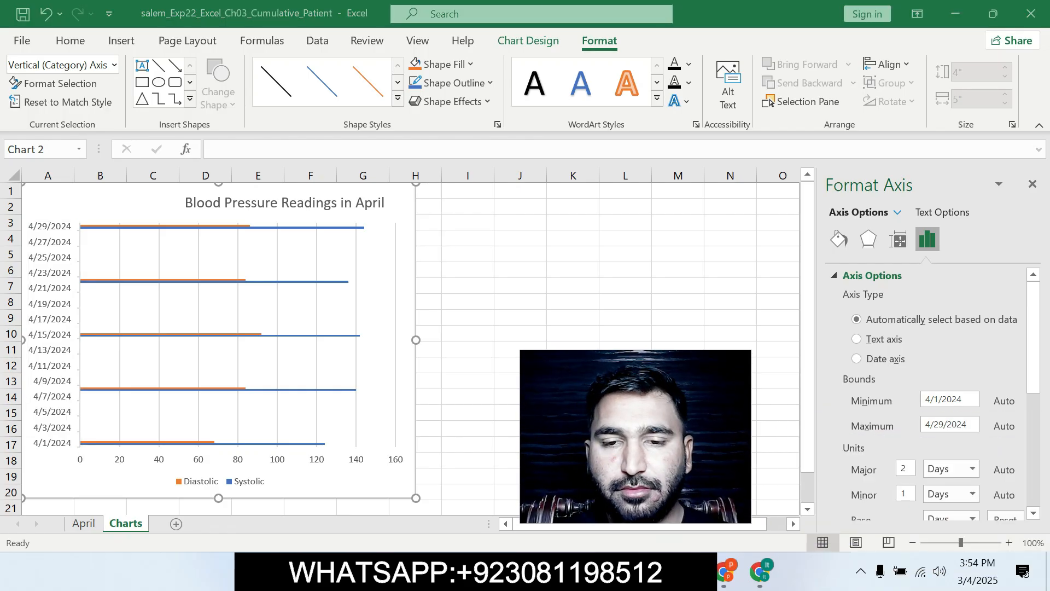
pyautogui.hotkey('alt', 'Tab')
pyautogui.click(382, 311)
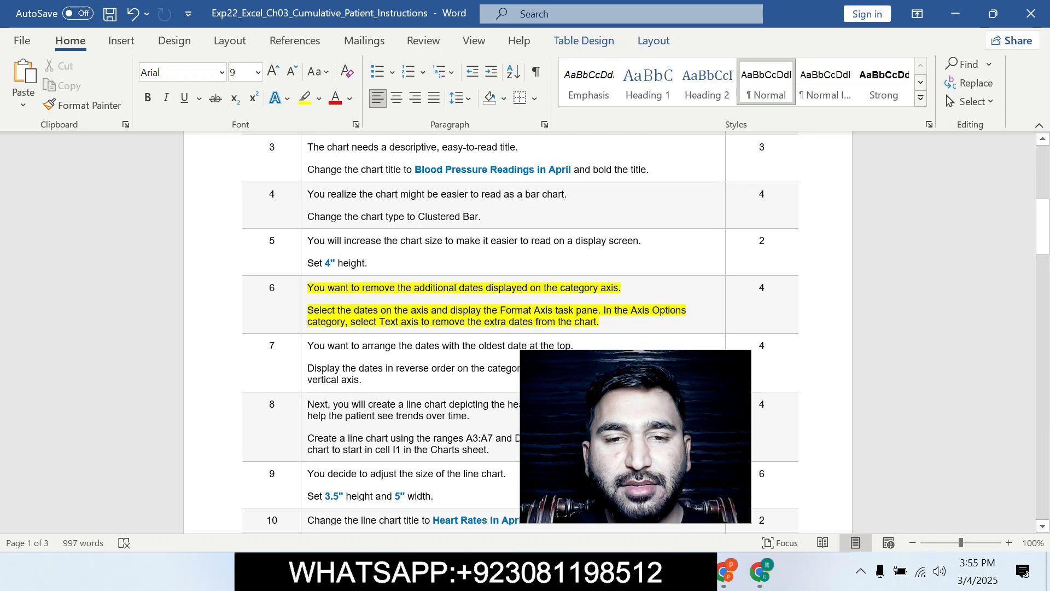
pyautogui.hotkey('alt', 'Tab')
pyautogui.click(857, 339)
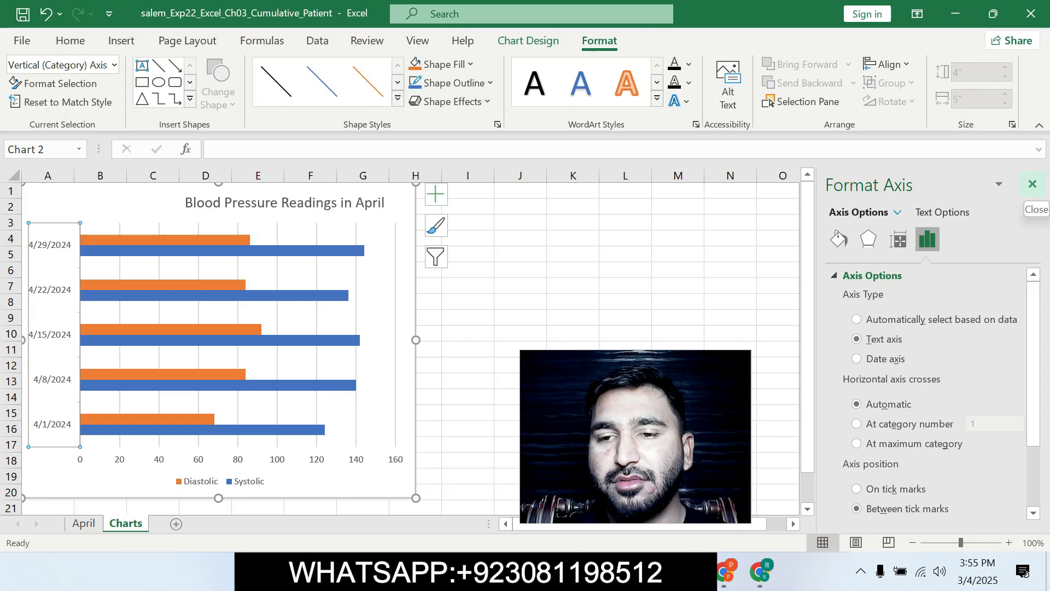
pyautogui.click(1033, 185)
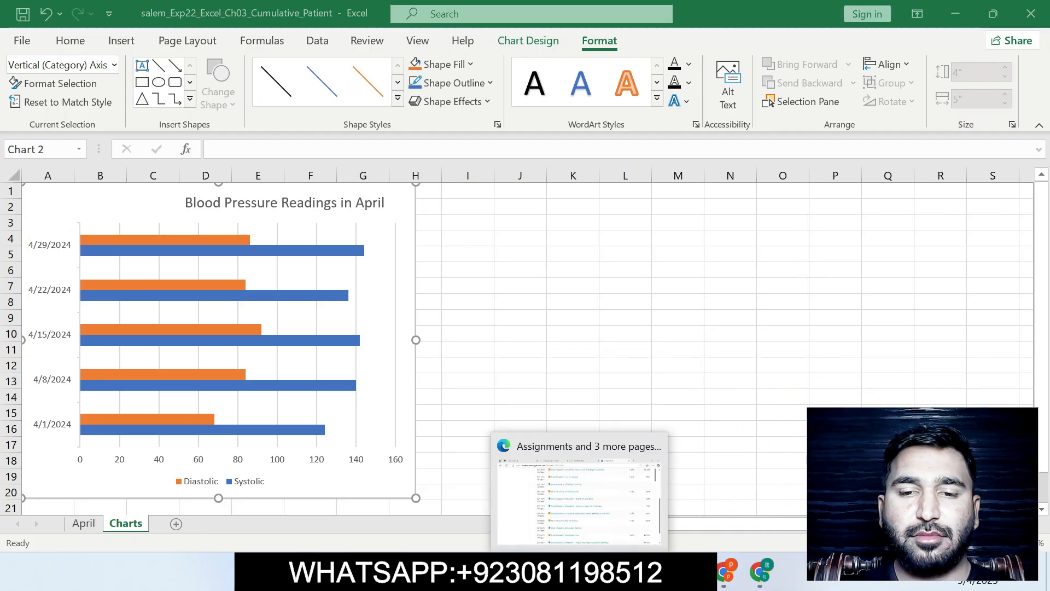
# - Switch to Word, undo the step 6 highlighting, and highlight the step 7 instruction in yellow
pyautogui.click(613, 572)
pyautogui.hotkey('ctrl', 'z')
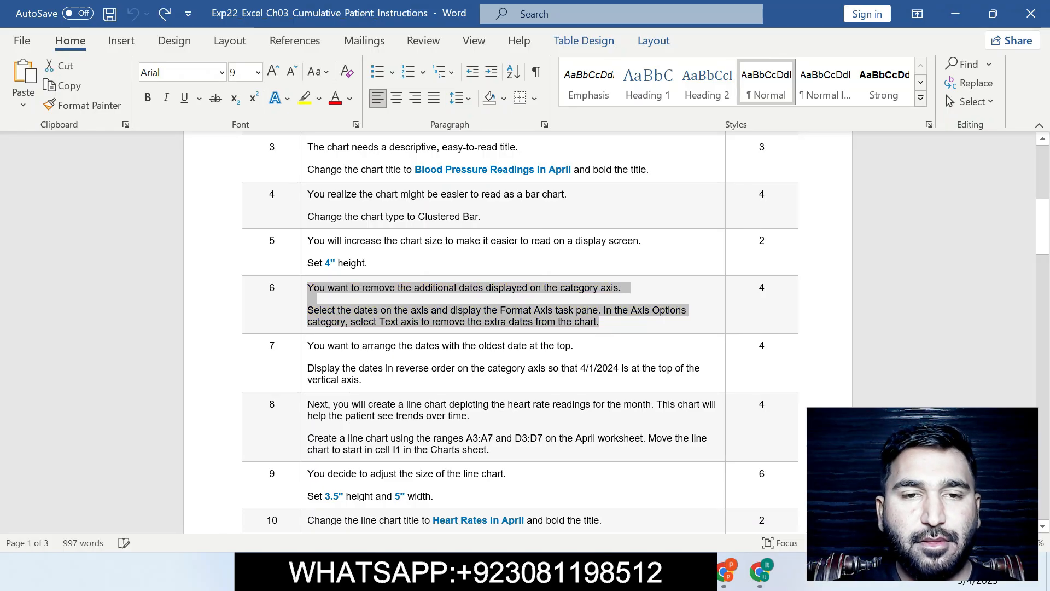
pyautogui.moveTo(307, 346); pyautogui.dragTo(378, 380)
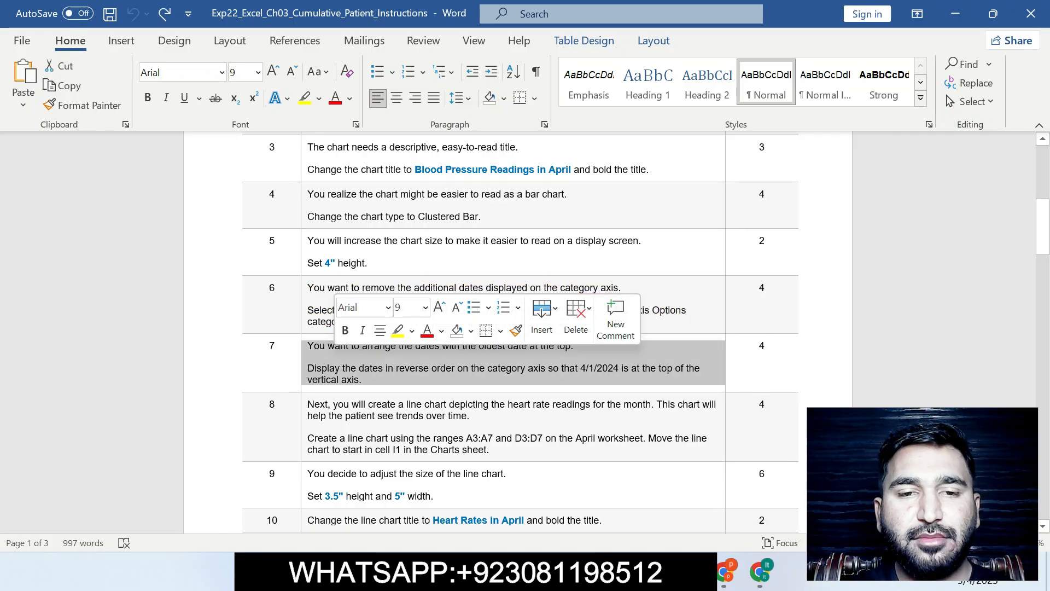
pyautogui.click(399, 330)
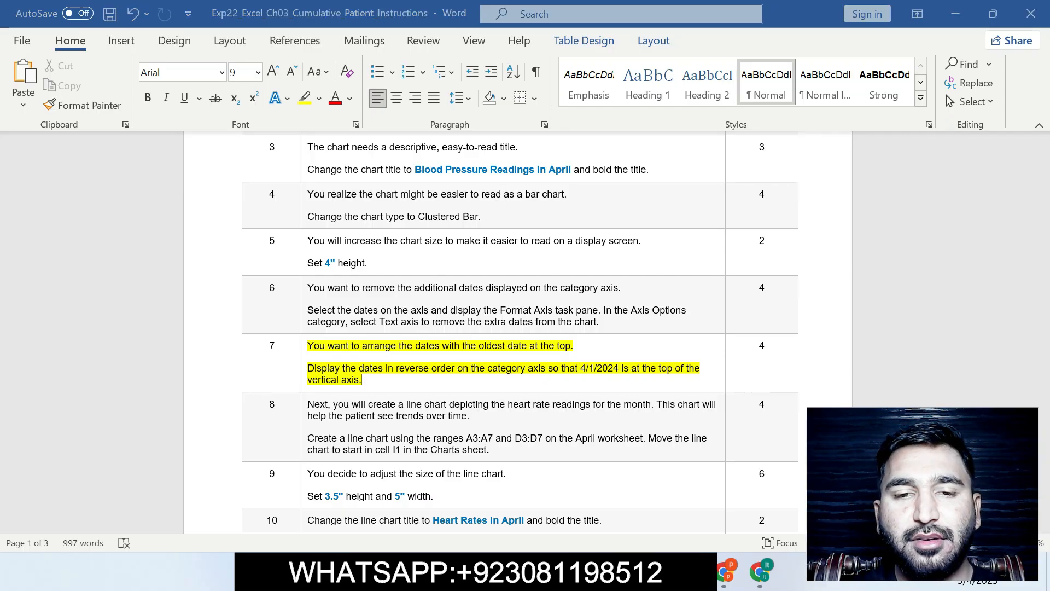
# - Switch to Excel and display the bar chart's vertical category axis dates in reverse order
pyautogui.hotkey('alt', 'Tab')
pyautogui.rightClick(33, 267)
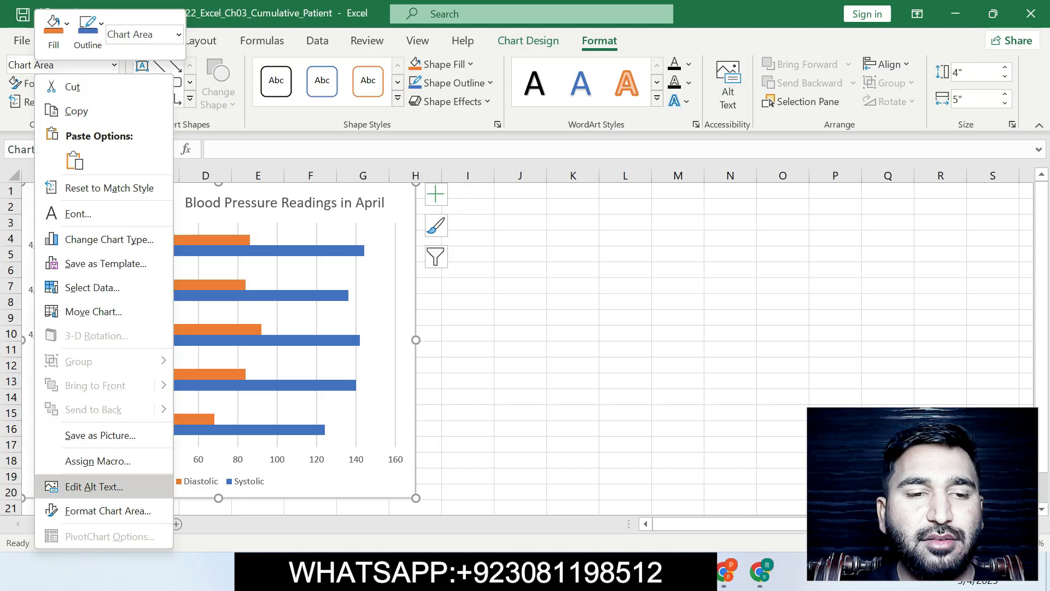
pyautogui.press('Escape')
pyautogui.rightClick(40, 289)
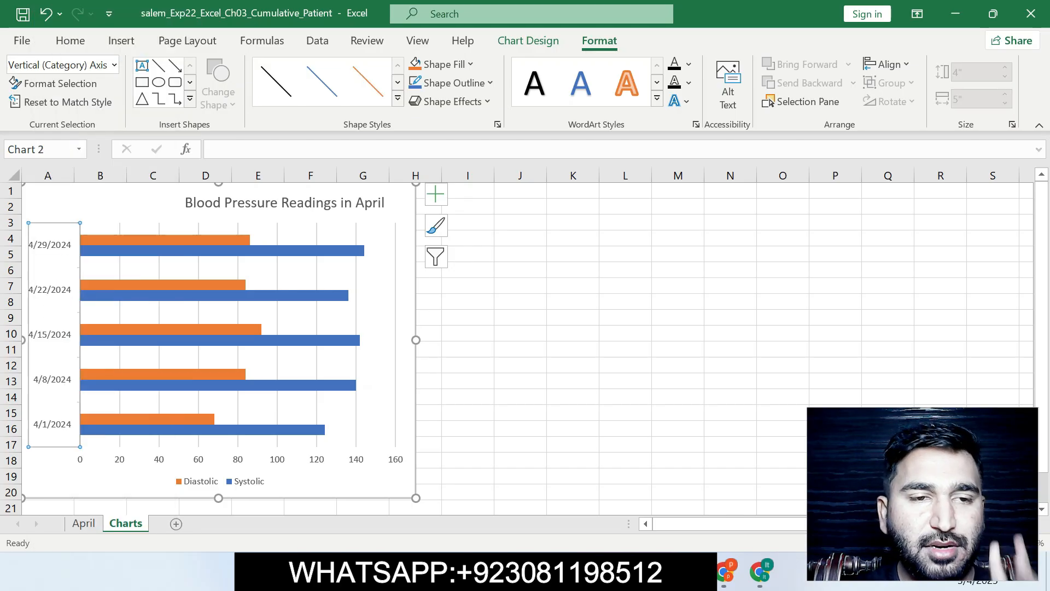
pyautogui.click(98, 527)
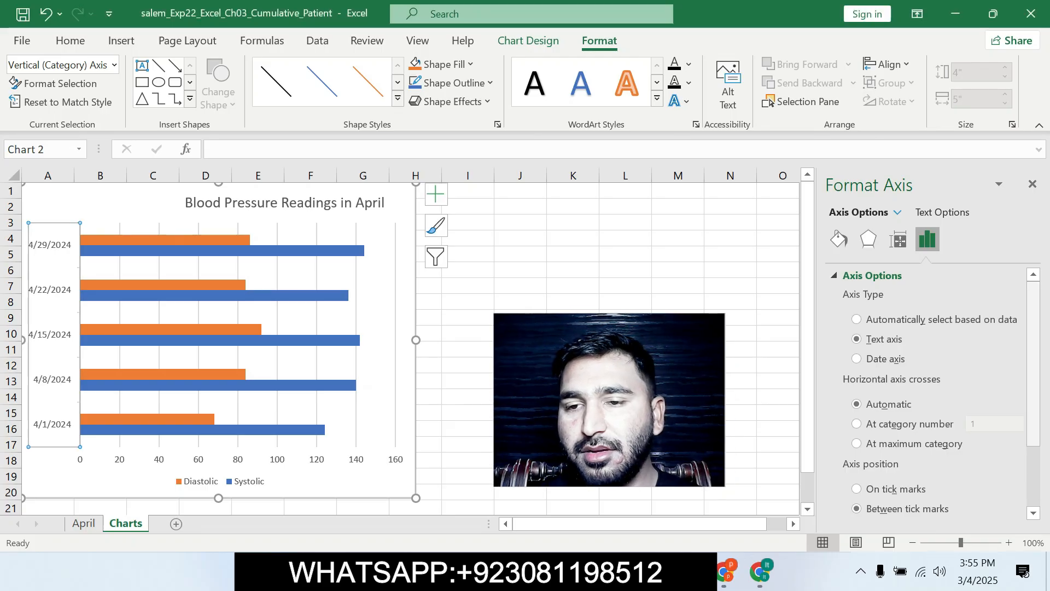
pyautogui.scroll(-3, 930, 383)
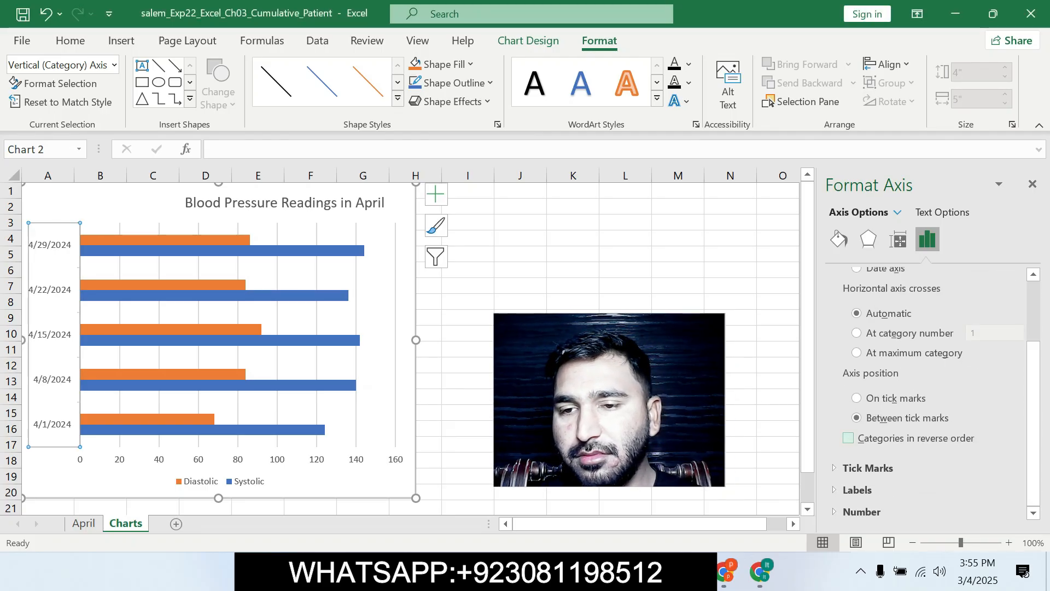
pyautogui.click(849, 438)
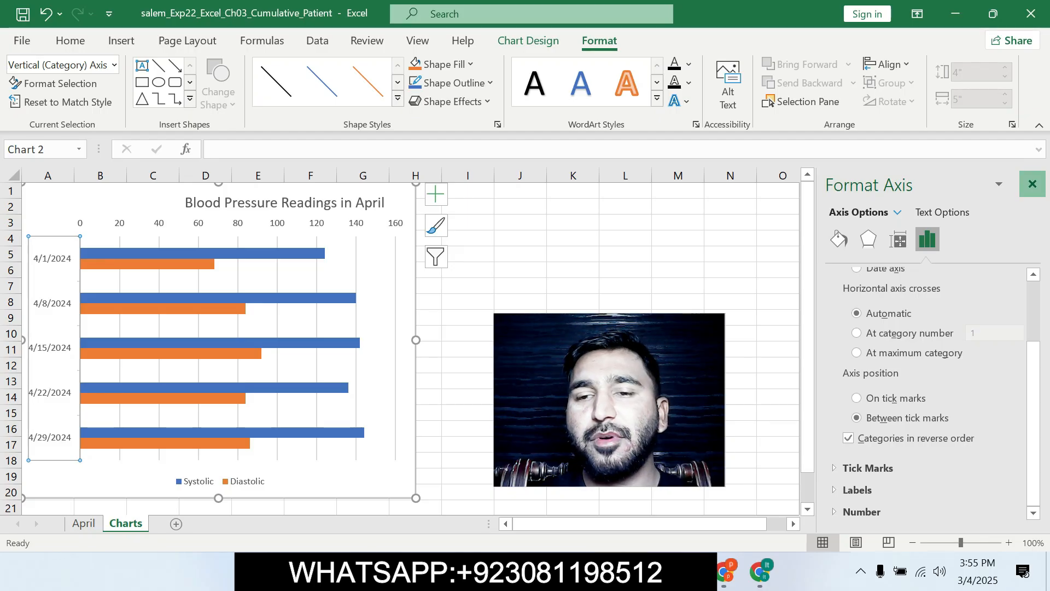
pyautogui.click(1033, 184)
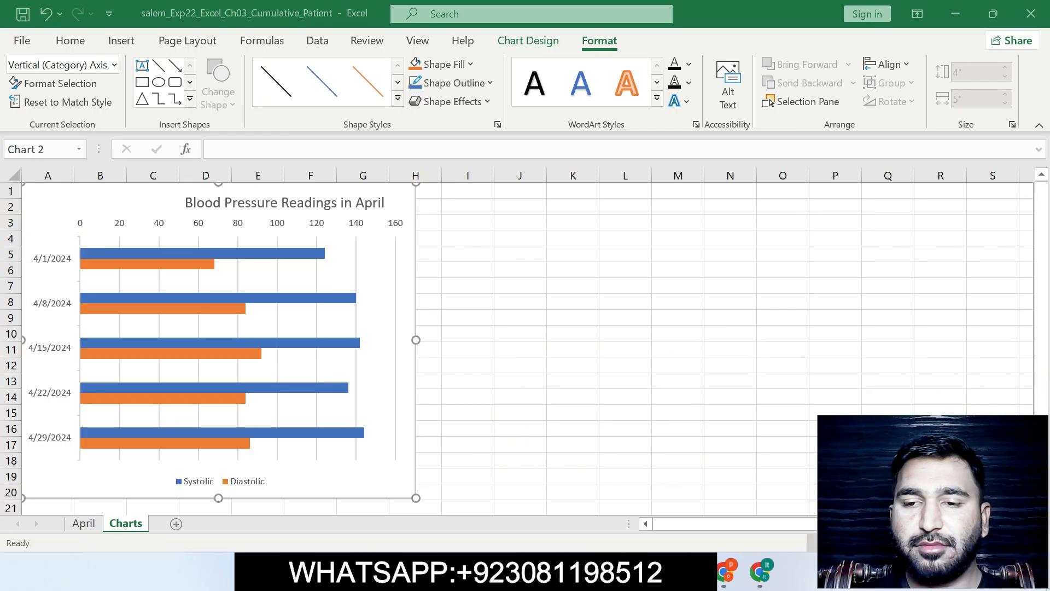
# - Switch to Word, undo the step 7 highlighting, and highlight the step 8 instruction in yellow
pyautogui.hotkey('alt', 'Tab')
pyautogui.hotkey('ctrl', 'z')
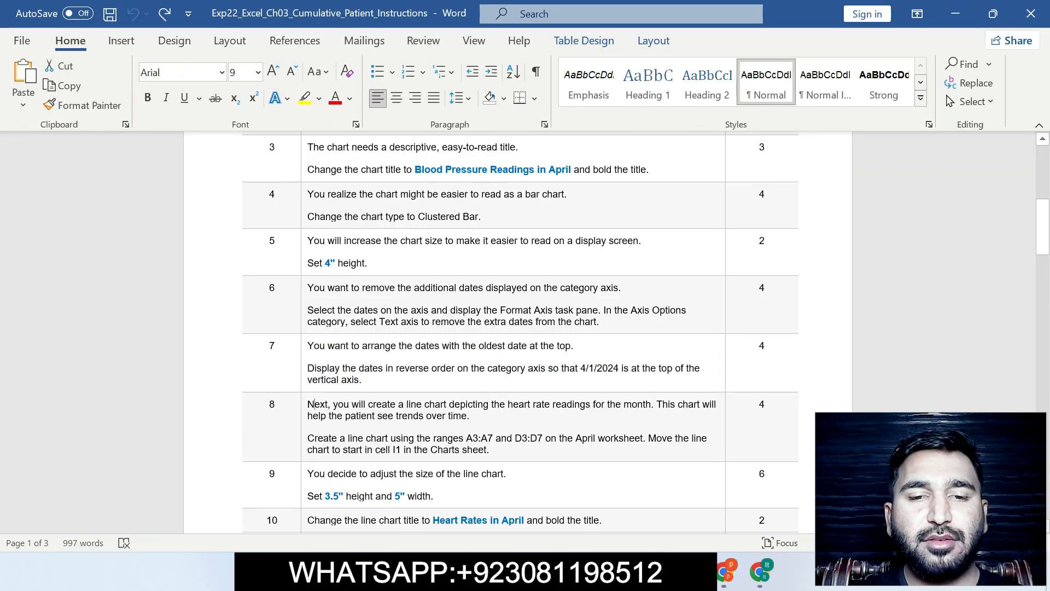
pyautogui.moveTo(308, 404); pyautogui.dragTo(487, 450)
pyautogui.click(547, 420)
pyautogui.moveTo(1044, 235)
pyautogui.mouseDown()
pyautogui.moveTo(1043, 467)
pyautogui.moveTo(1044, 246)
pyautogui.mouseUp()
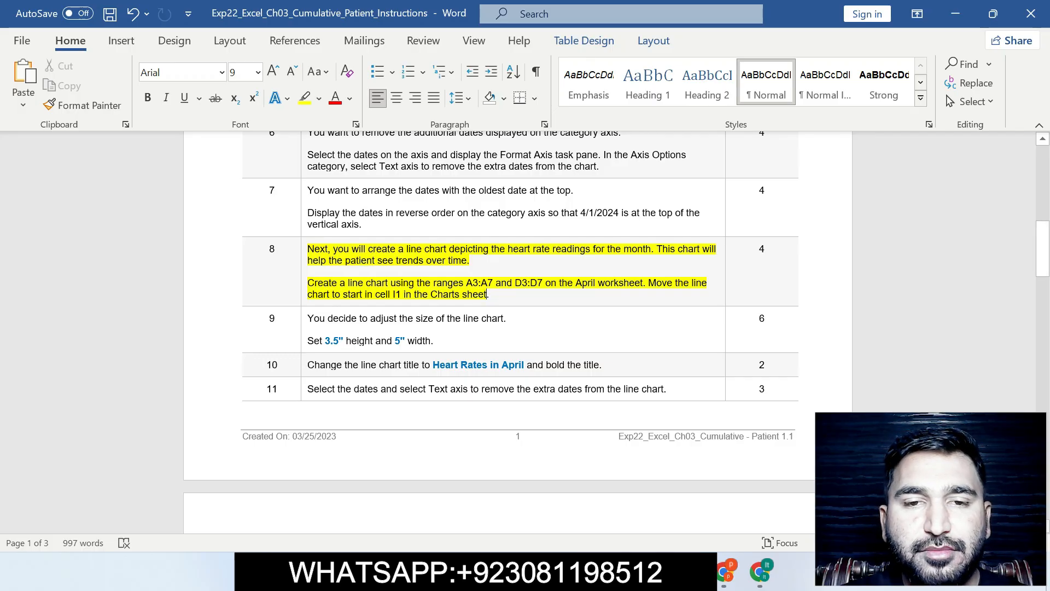
# - Copy the range reference A3:A7 from the step 8 instruction and use it to select those cells on Excel's April sheet
pyautogui.moveTo(466, 283); pyautogui.dragTo(496, 283)
pyautogui.hotkey('ctrl', 'c')
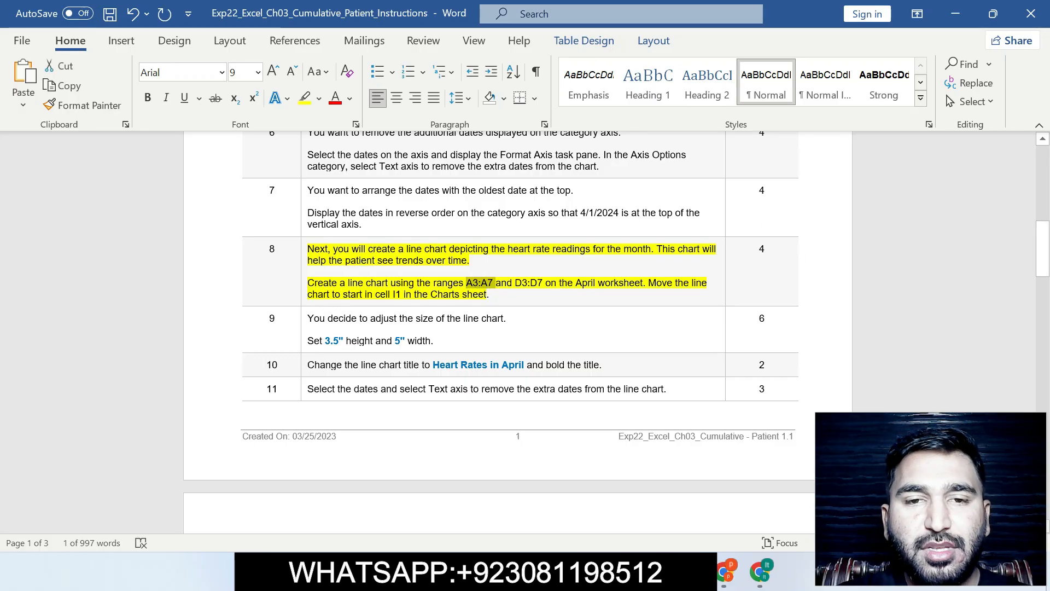
pyautogui.hotkey('alt', 'Tab')
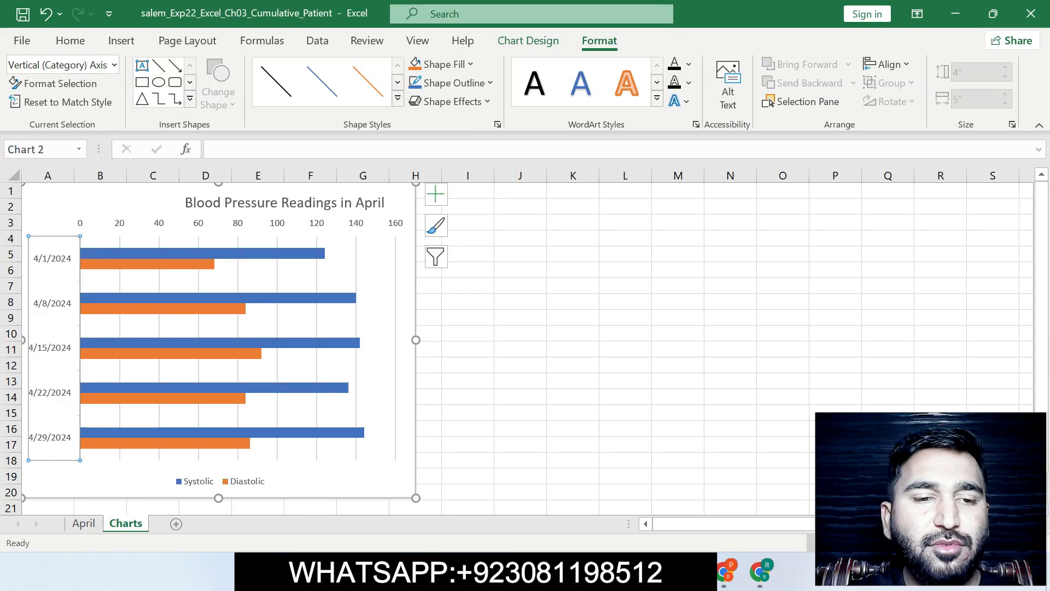
pyautogui.click(84, 524)
pyautogui.click(39, 149)
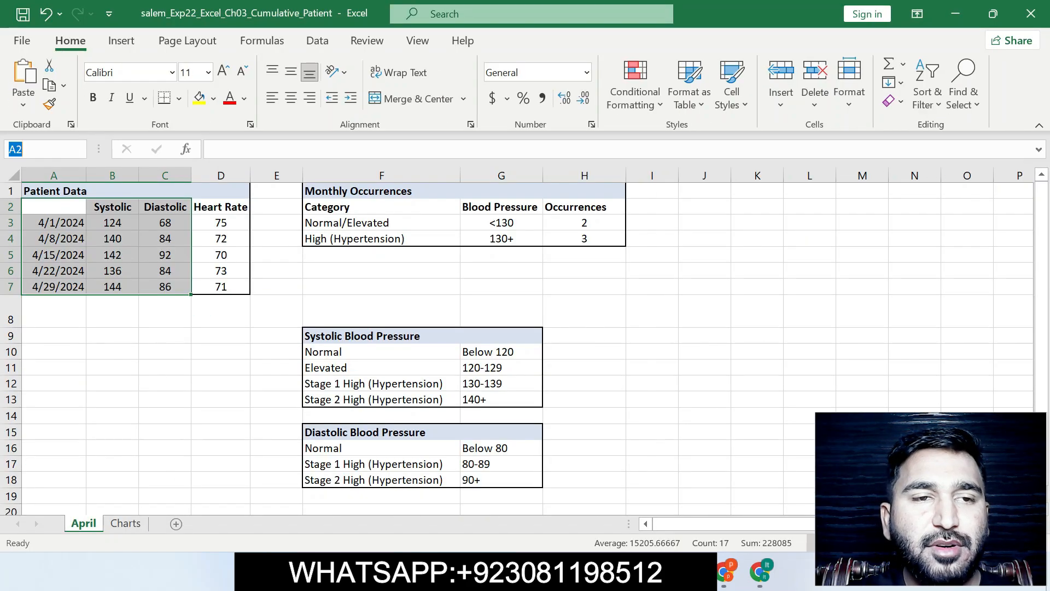
pyautogui.hotkey('ctrl', 'v')
pyautogui.press('Return')
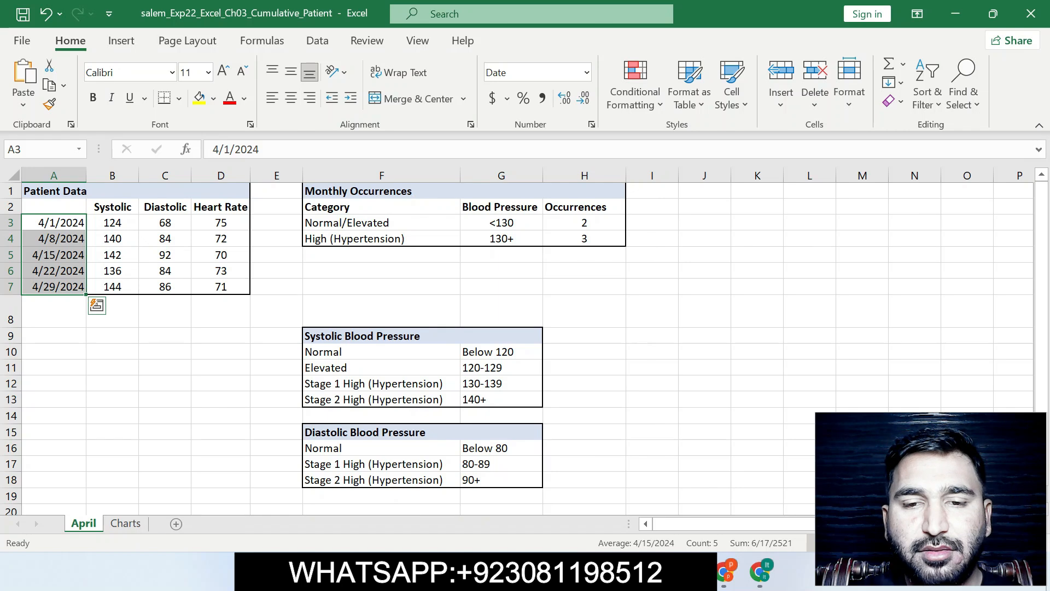
# - Add D3:D7 to the selection and insert a line chart from both ranges, rechecking the step 8 instruction in Word
pyautogui.hotkey('alt', 'Tab')
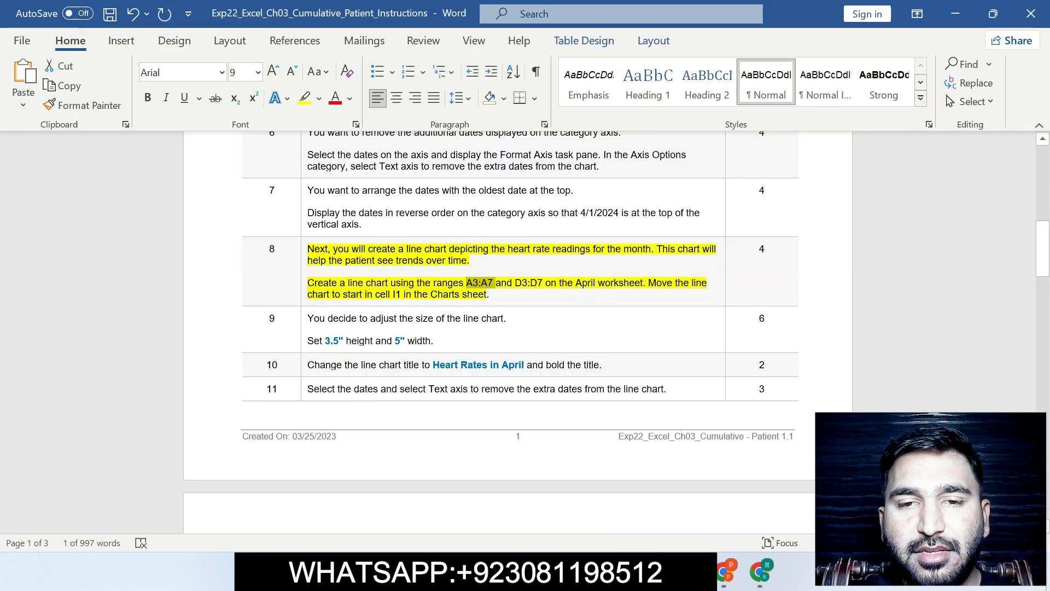
pyautogui.hotkey('alt', 'Tab')
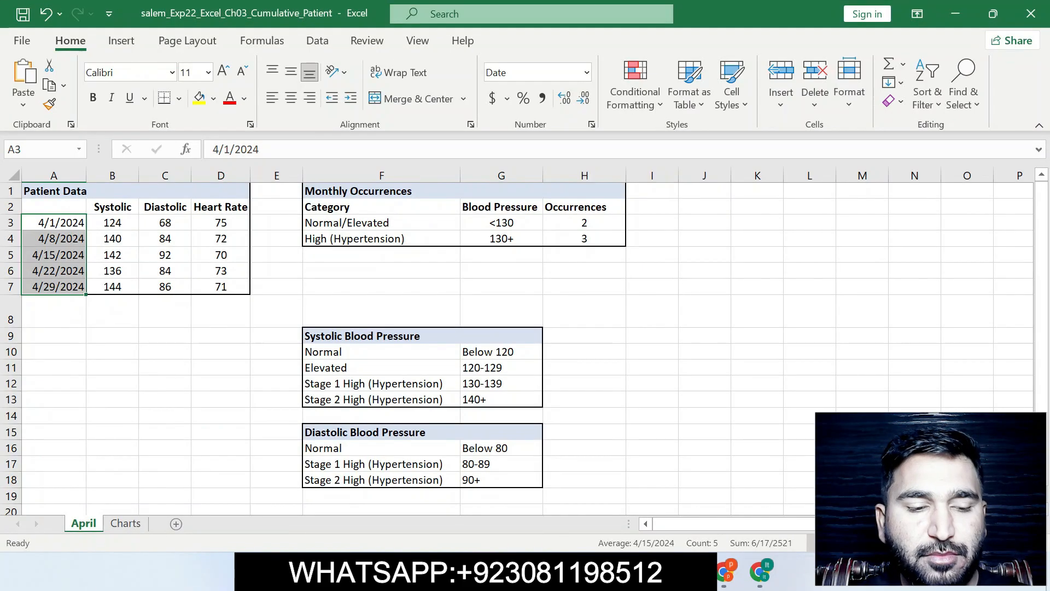
pyautogui.moveTo(221, 222); pyautogui.dragTo(221, 287)
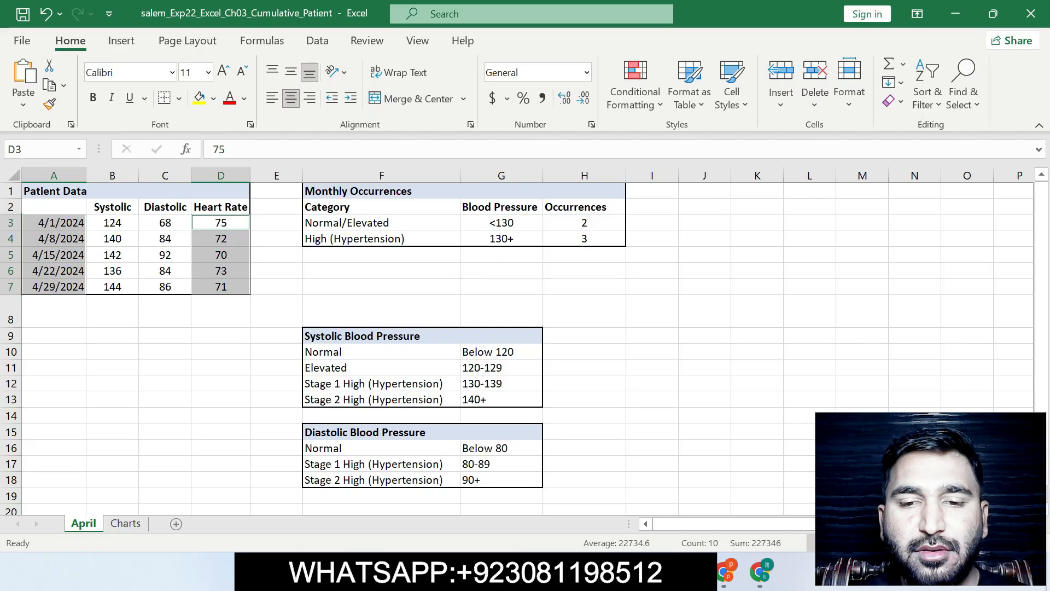
pyautogui.hotkey('alt', 'Tab')
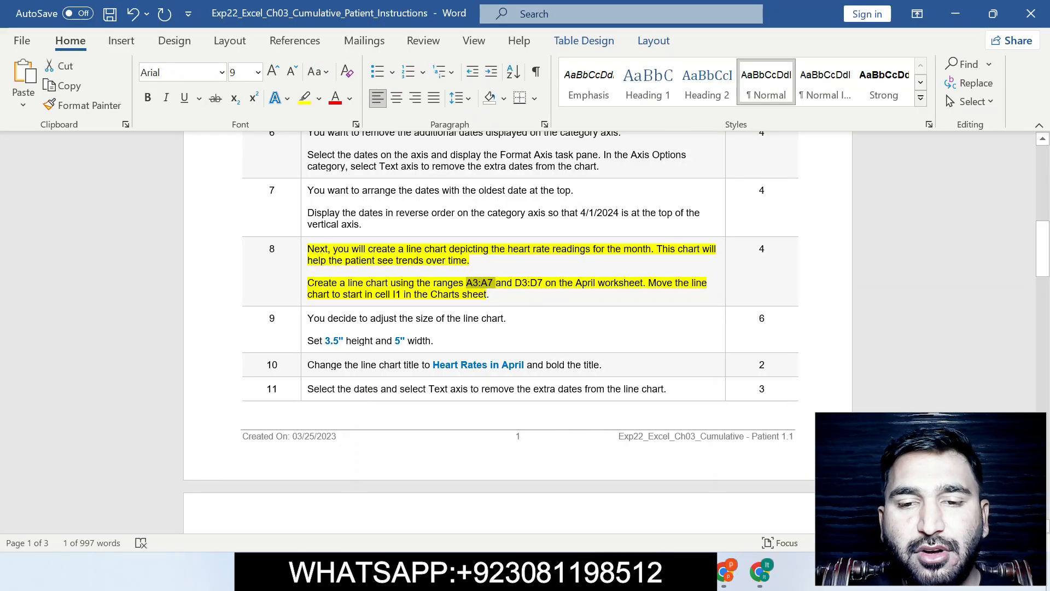
pyautogui.hotkey('alt', 'Tab')
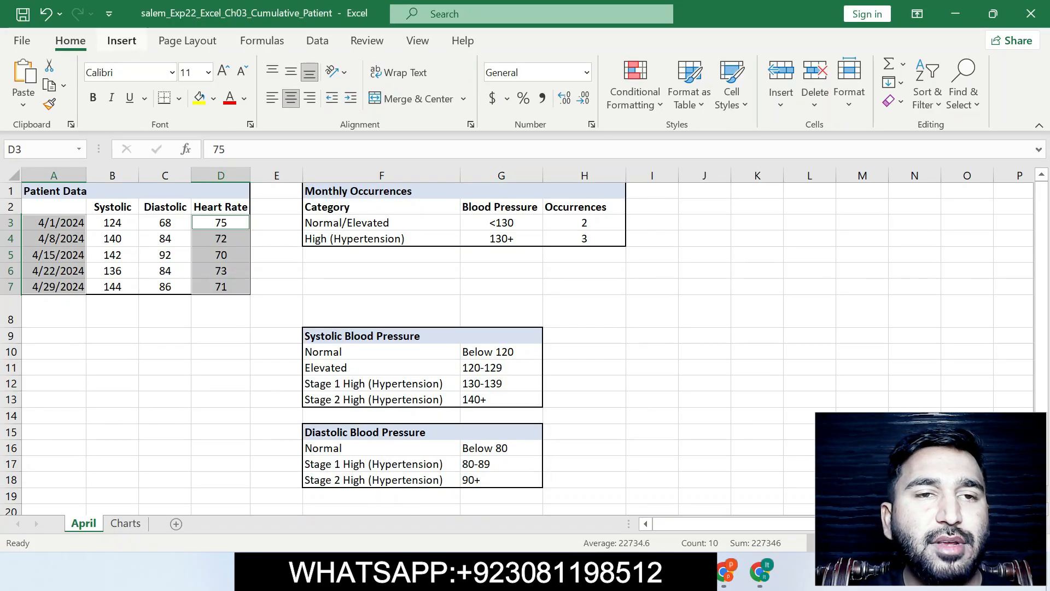
pyautogui.click(122, 40)
pyautogui.click(385, 85)
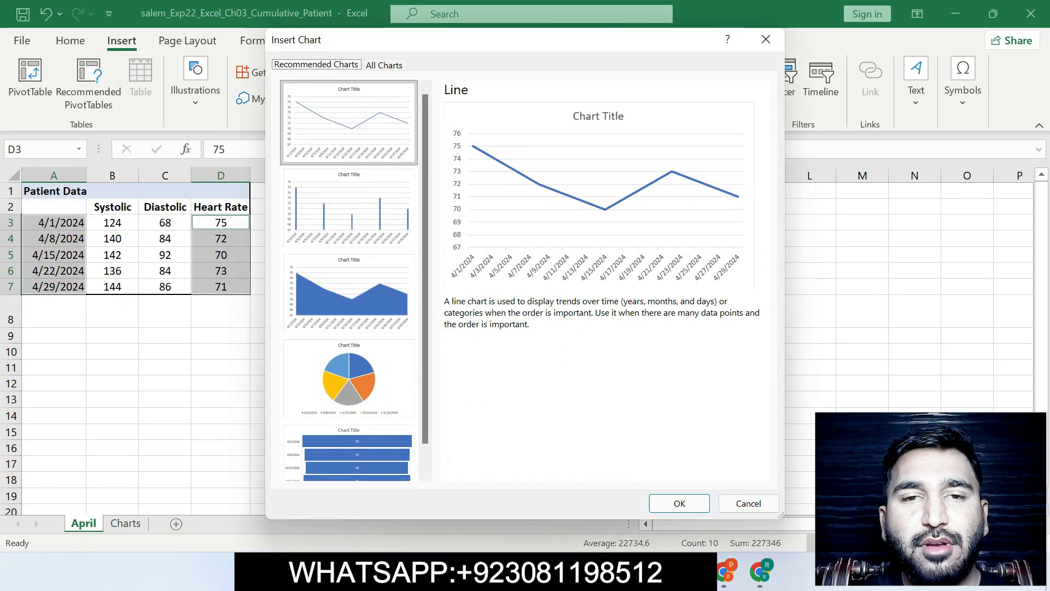
pyautogui.click(680, 503)
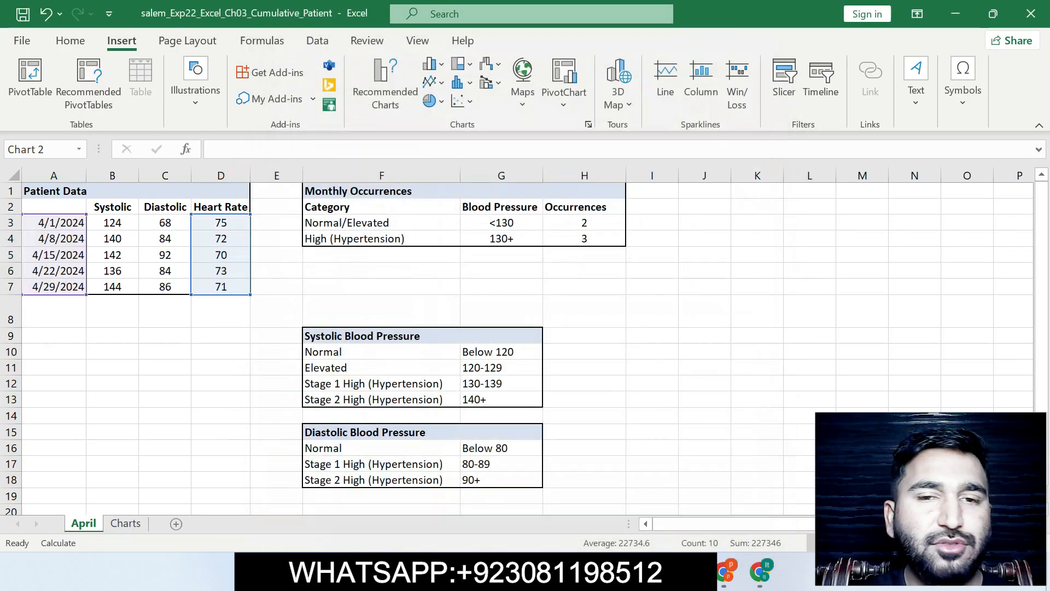
# - Recheck the chart destination in Word's step 8, and move the line chart to the Charts sheet in Excel
pyautogui.hotkey('alt', 'Tab')
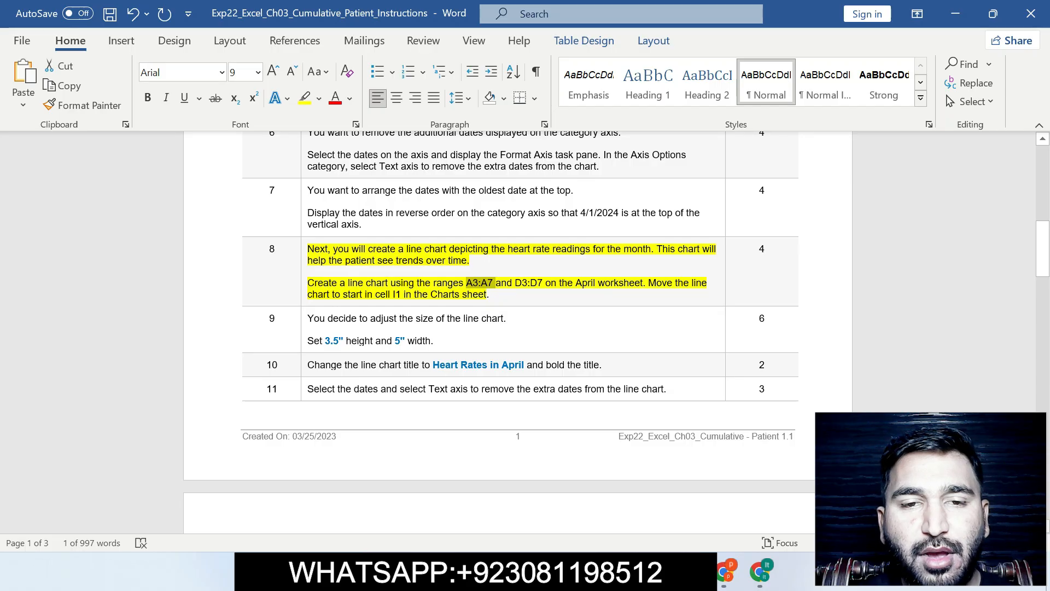
pyautogui.moveTo(365, 294); pyautogui.dragTo(487, 294)
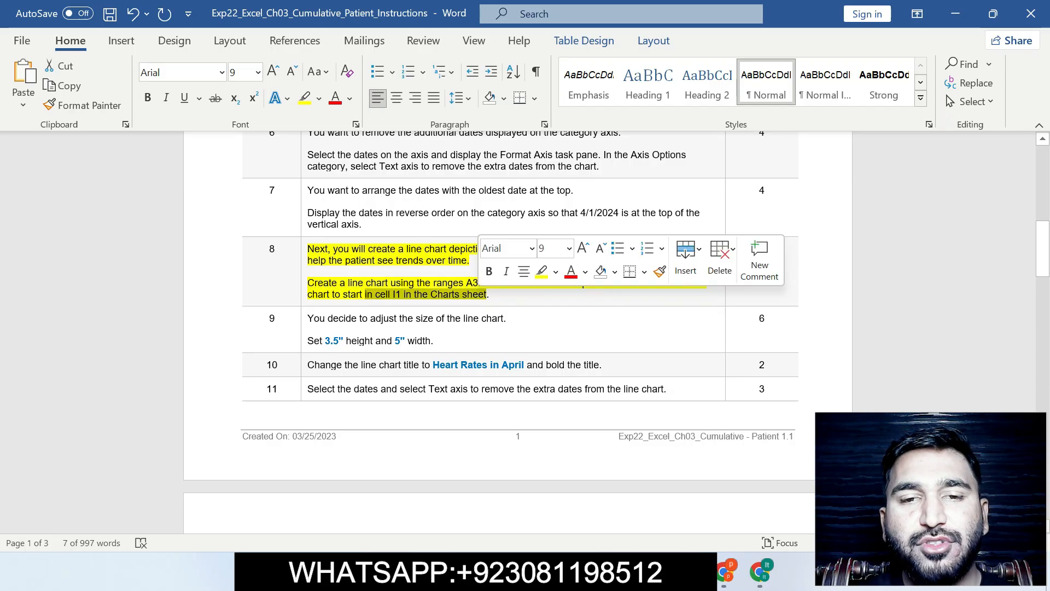
pyautogui.hotkey('alt', 'Tab')
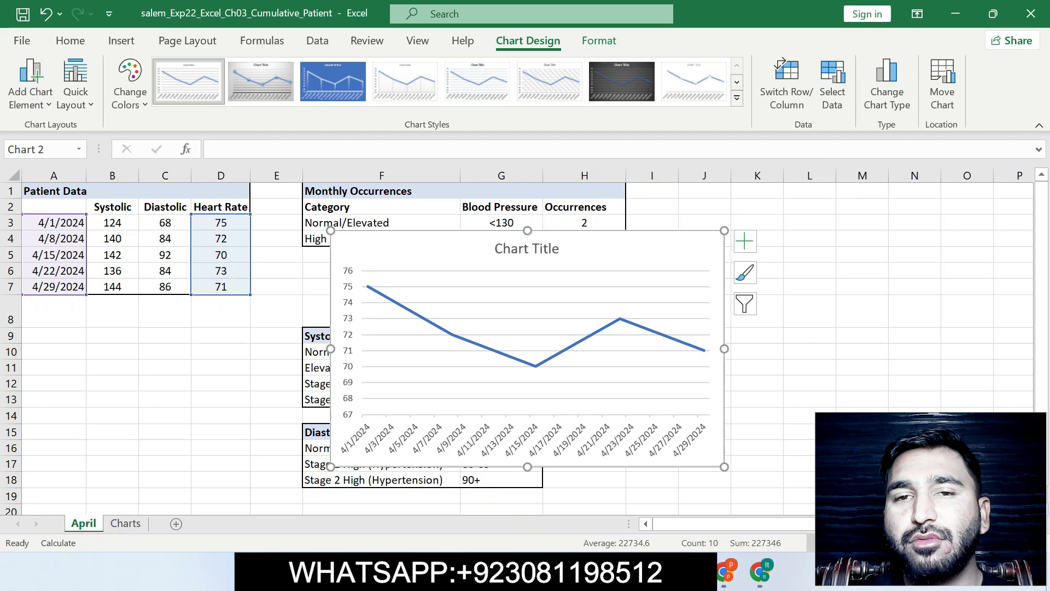
pyautogui.click(942, 82)
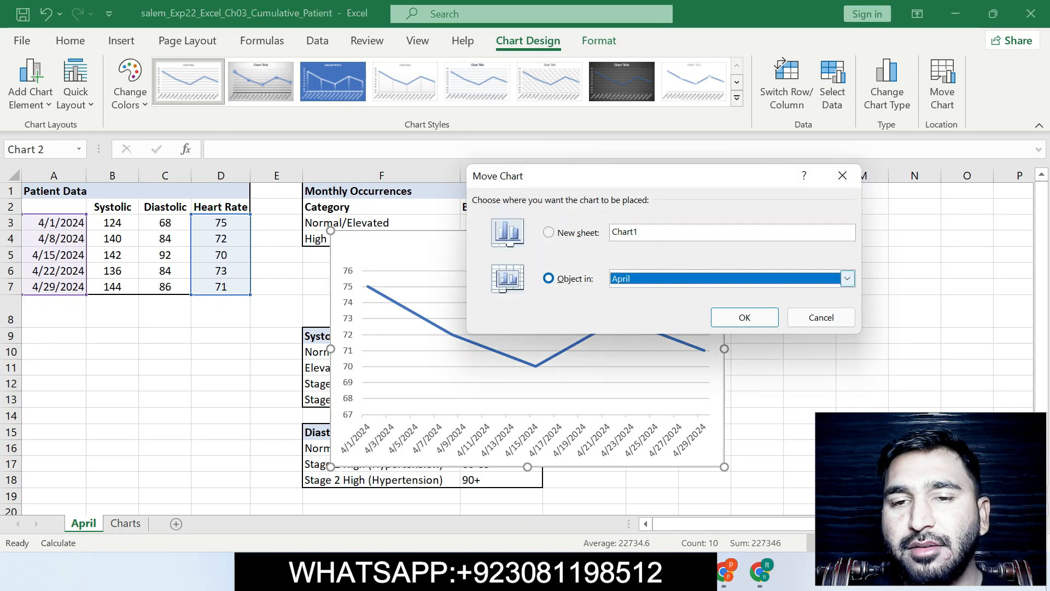
pyautogui.click(847, 278)
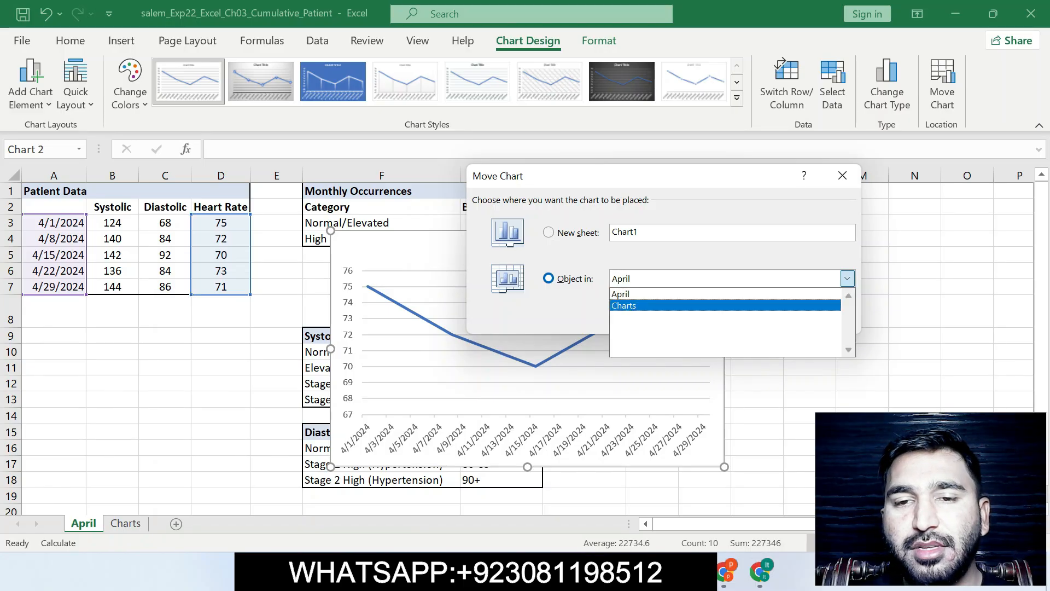
pyautogui.click(623, 305)
pyautogui.click(745, 316)
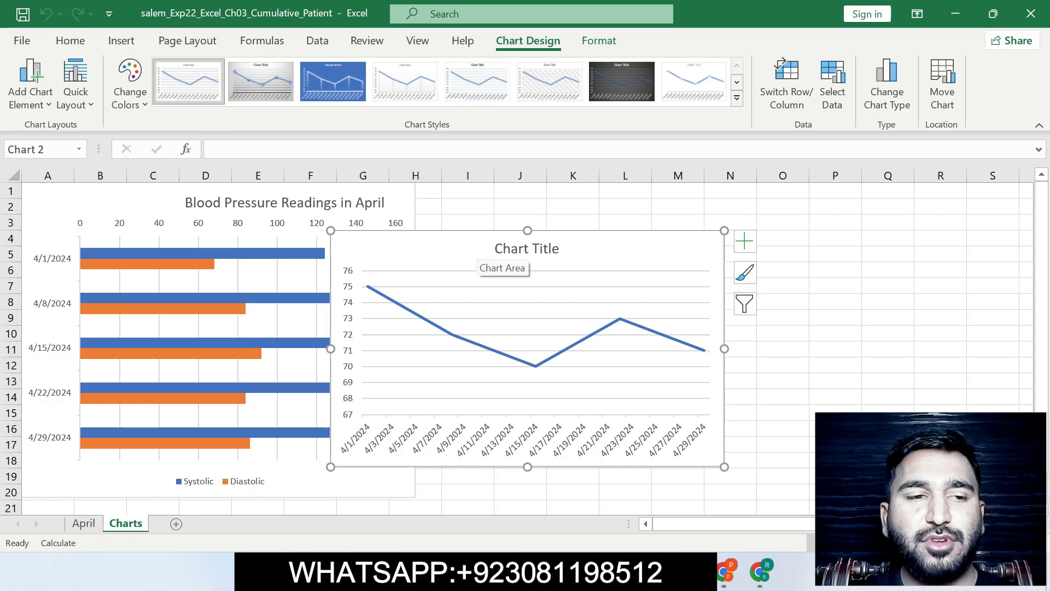
# - Cut the line chart and paste it so that it starts in cell I1 of the Charts sheet
pyautogui.rightClick(476, 261)
pyautogui.click(515, 87)
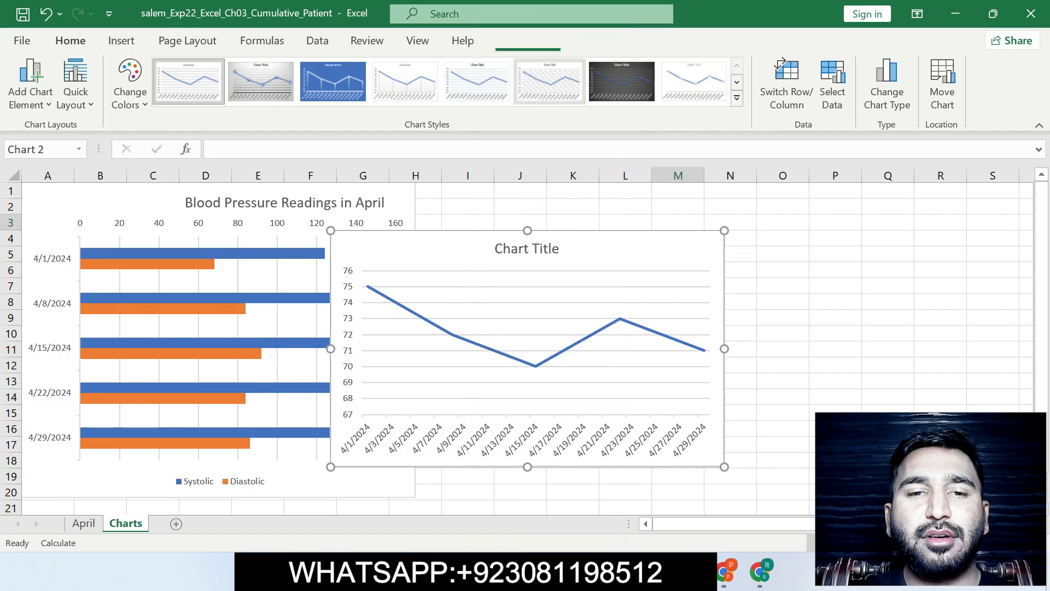
pyautogui.click(467, 191)
pyautogui.hotkey('ctrl', 'v')
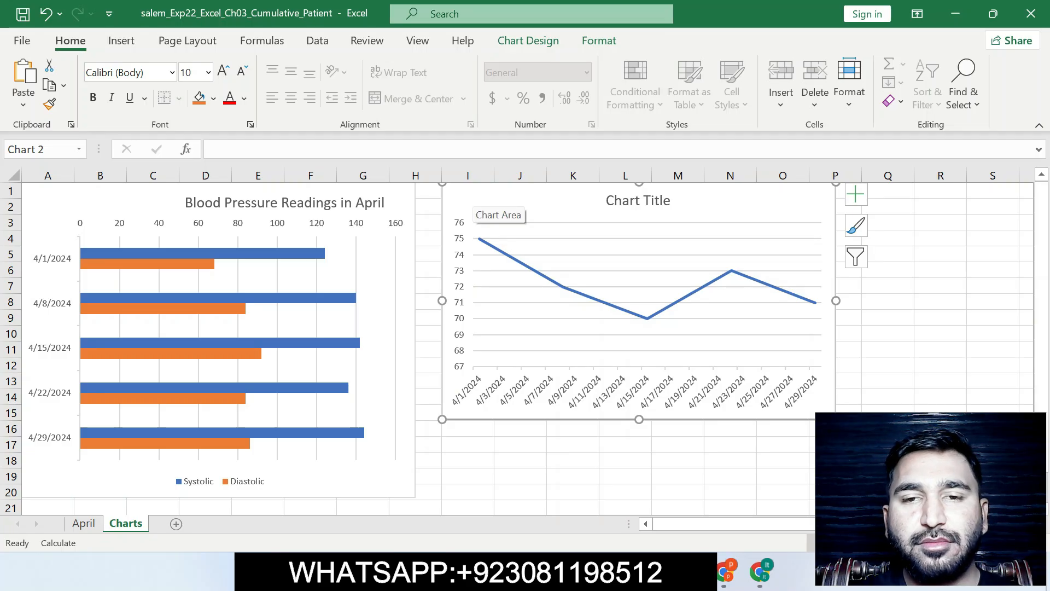
# - Switch to Word, undo the step 8 highlighting, and highlight the step 9 instruction in yellow
pyautogui.hotkey('alt', 'Tab')
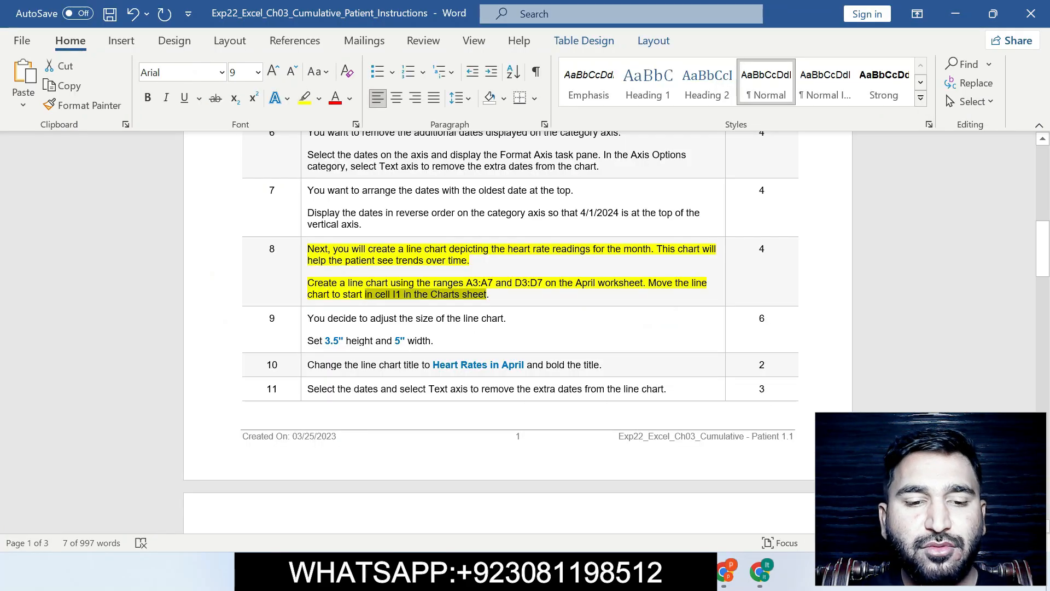
pyautogui.hotkey('ctrl', 'z')
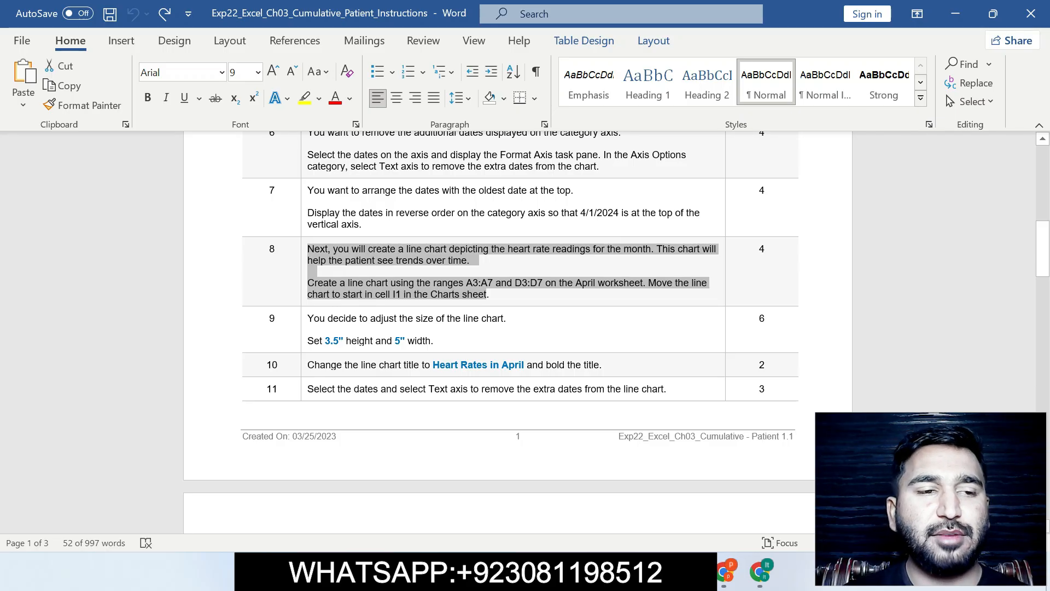
pyautogui.moveTo(308, 319); pyautogui.dragTo(436, 341)
pyautogui.click(524, 314)
pyautogui.click(433, 340)
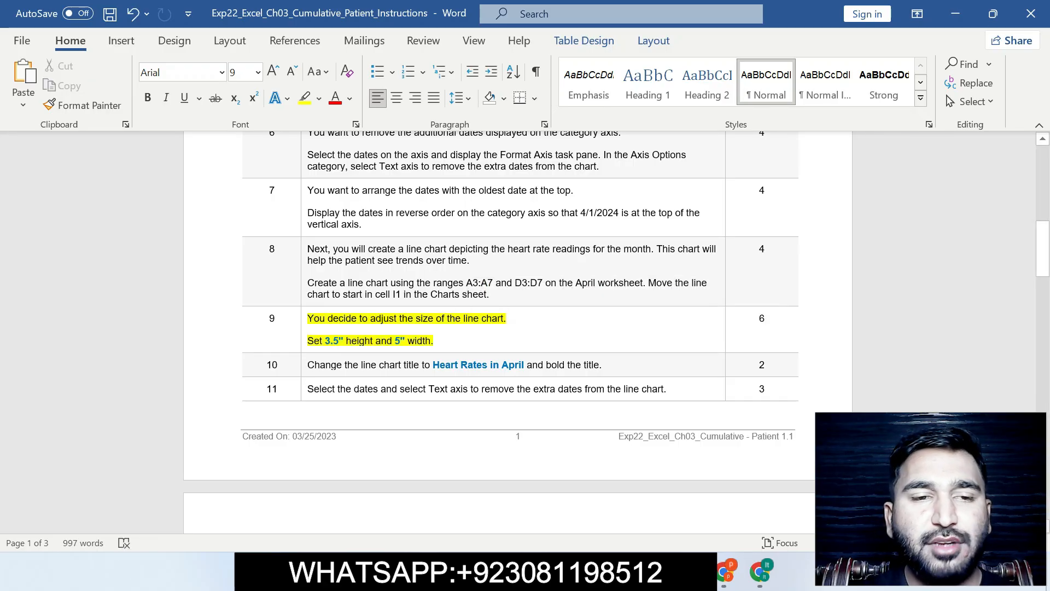
# - Check the height in Word's step 9, and set the line chart's height to 3.5" in Excel
pyautogui.moveTo(324, 340); pyautogui.dragTo(346, 340)
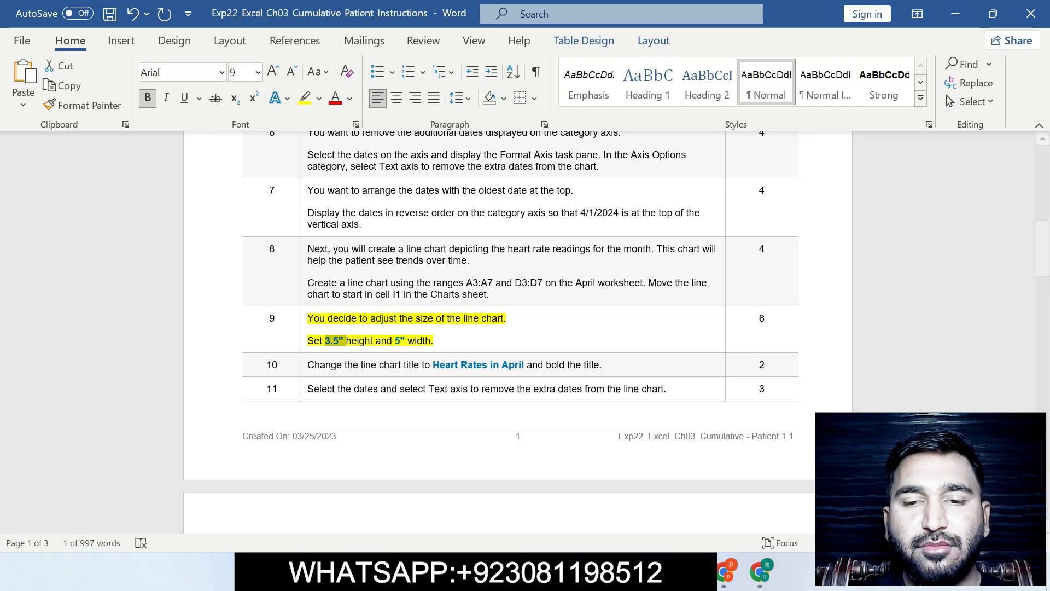
pyautogui.click(653, 571)
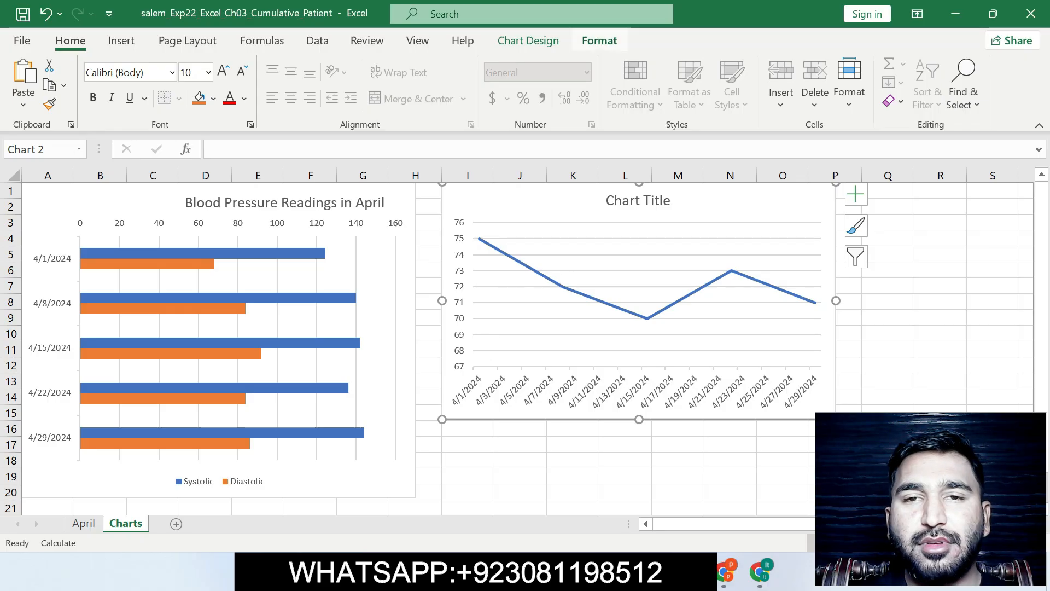
pyautogui.click(599, 40)
pyautogui.click(976, 72)
pyautogui.write('3.5')
pyautogui.press('Return')
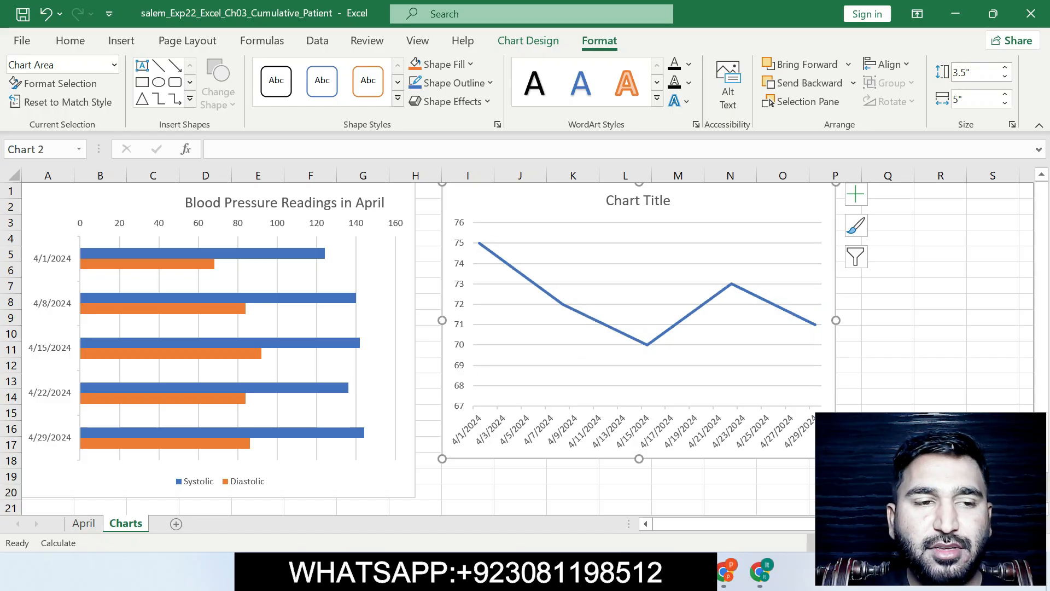
# - Check the width in Word's step 9, and set the line chart's width to 5" in Excel
pyautogui.hotkey('alt', 'Tab')
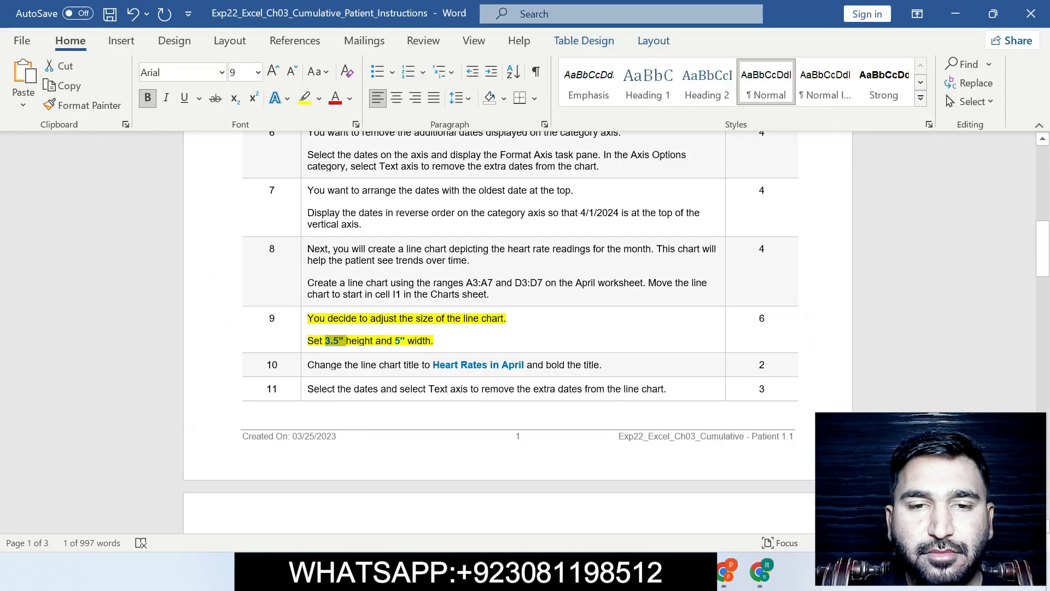
pyautogui.moveTo(395, 341); pyautogui.dragTo(405, 341)
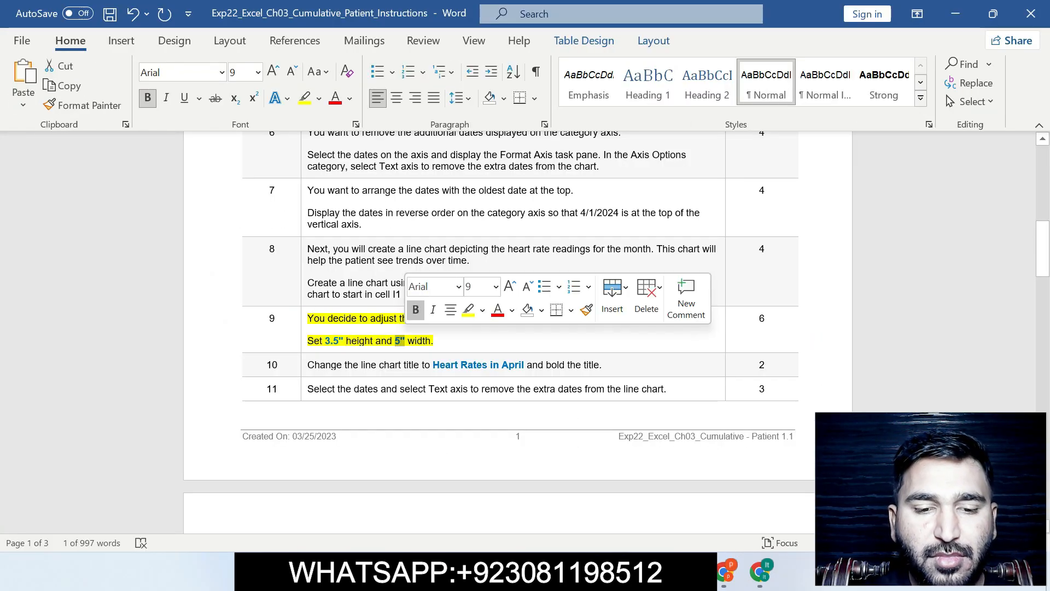
pyautogui.hotkey('alt', 'Tab')
pyautogui.click(976, 99)
pyautogui.hotkey('ctrl', 'v')
pyautogui.press('Return')
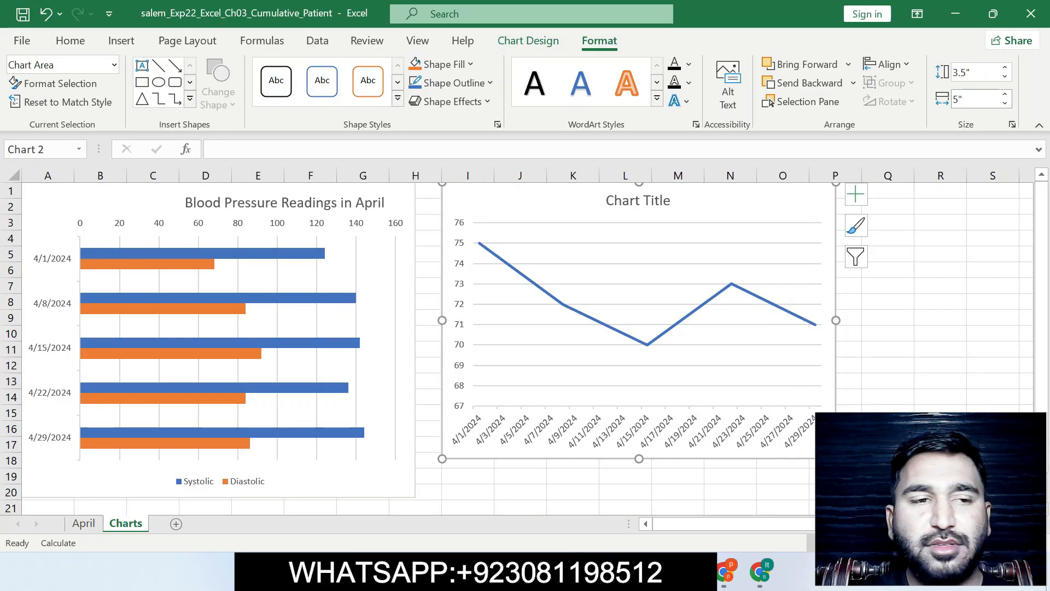
# - Switch to Word, undo the step 9 highlighting, and highlight the step 10 instruction in yellow
pyautogui.hotkey('alt', 'Tab')
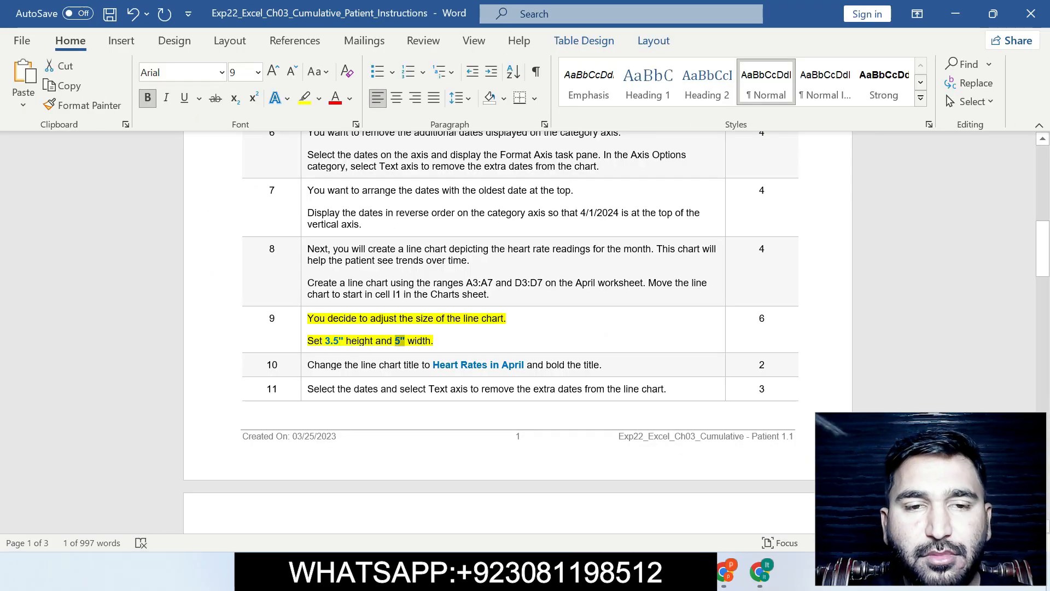
pyautogui.hotkey('ctrl', 'z')
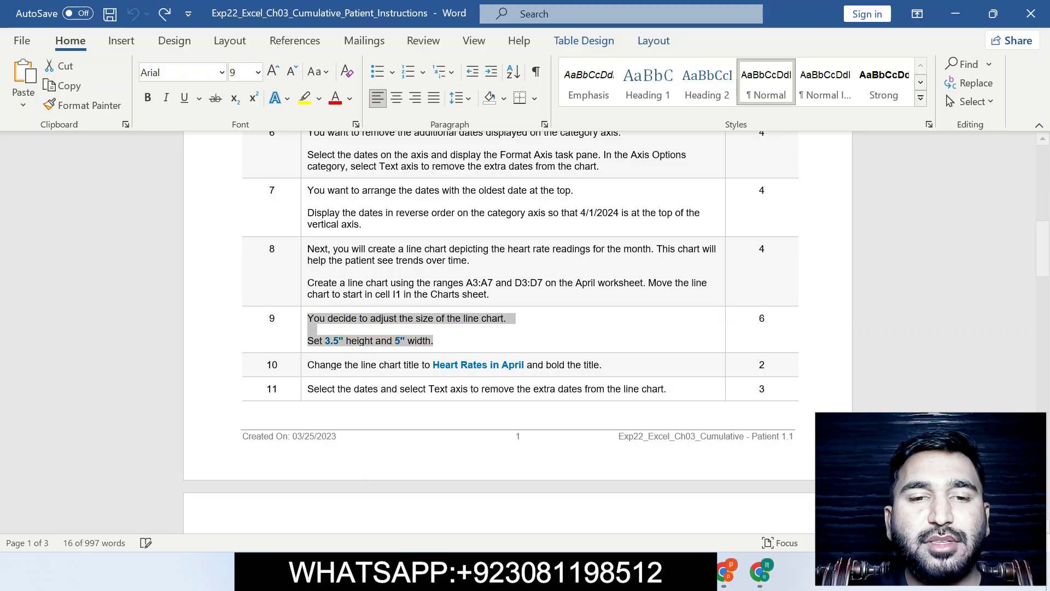
pyautogui.moveTo(307, 364); pyautogui.dragTo(602, 365)
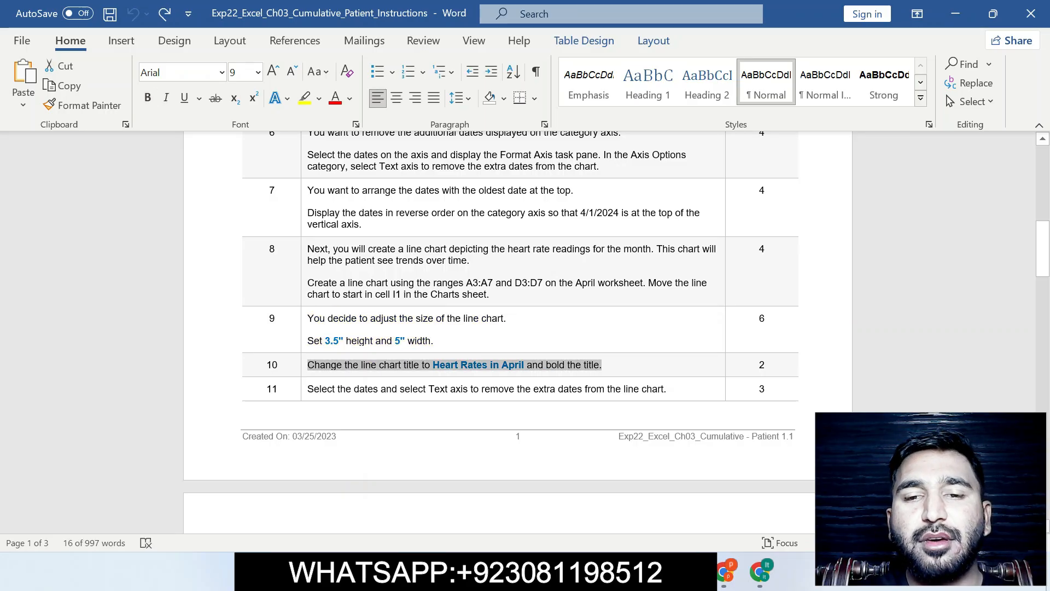
pyautogui.click(669, 340)
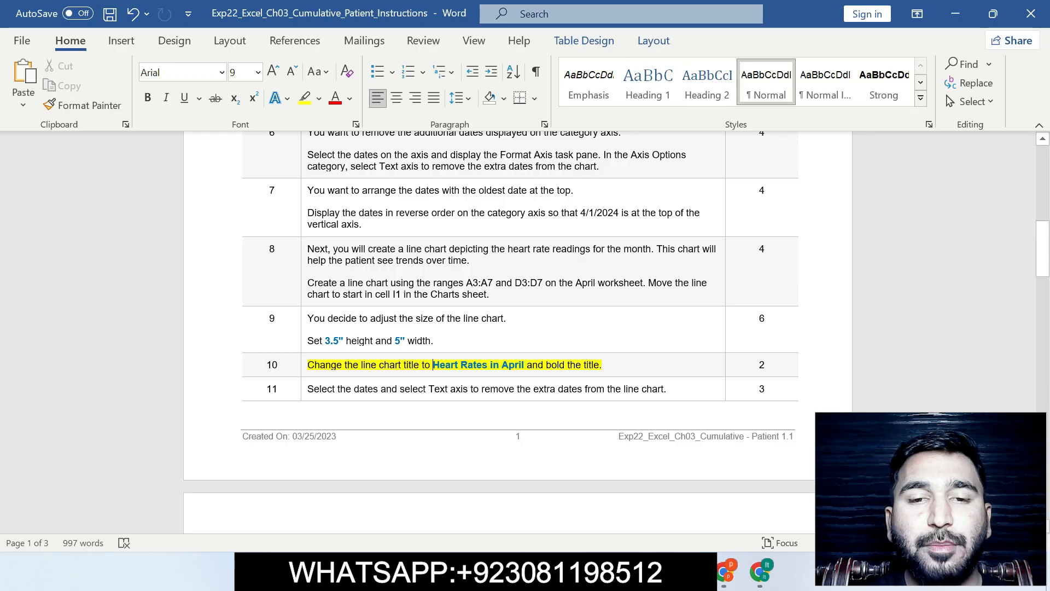
# - Copy "Heart Rates in April" from Word's step 10 into the line chart's title in Excel, and make the title bold
pyautogui.moveTo(433, 364); pyautogui.dragTo(526, 364)
pyautogui.hotkey('ctrl', 'c')
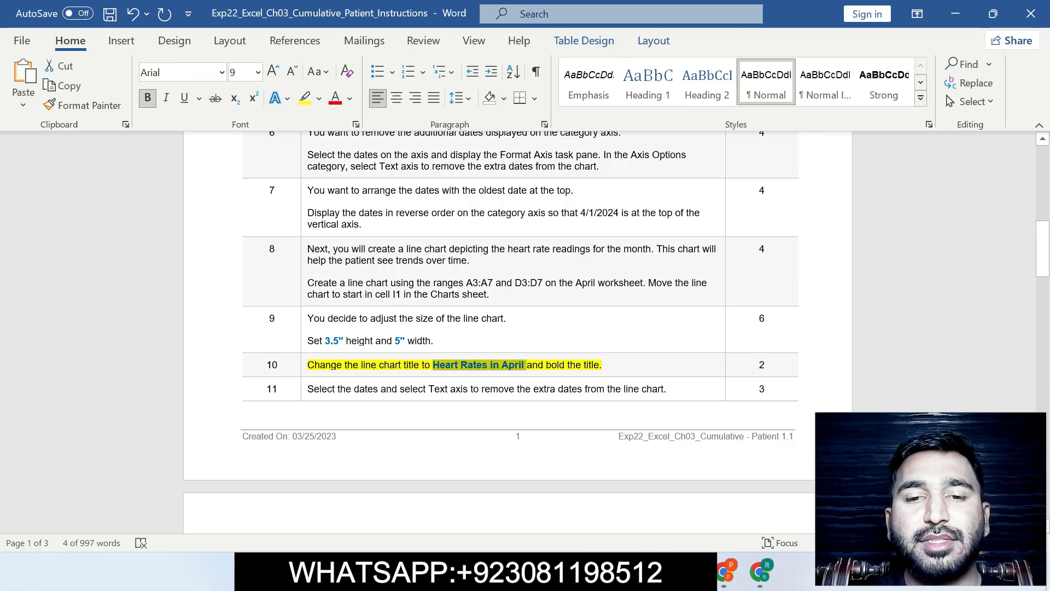
pyautogui.hotkey('alt', 'Tab')
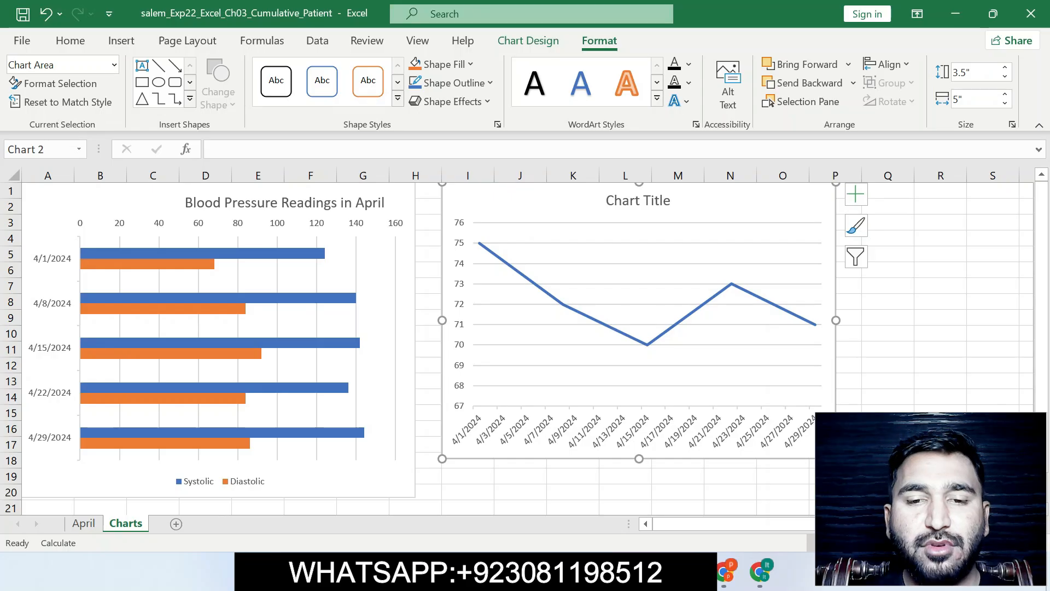
pyautogui.click(639, 201)
pyautogui.click(212, 150)
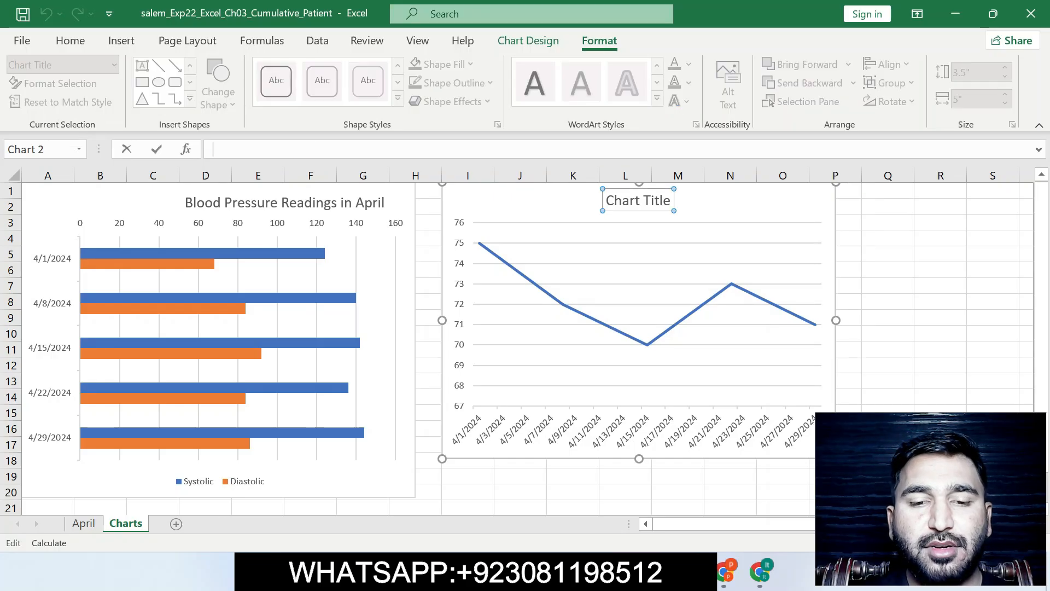
pyautogui.hotkey('ctrl', 'v')
pyautogui.press('Return')
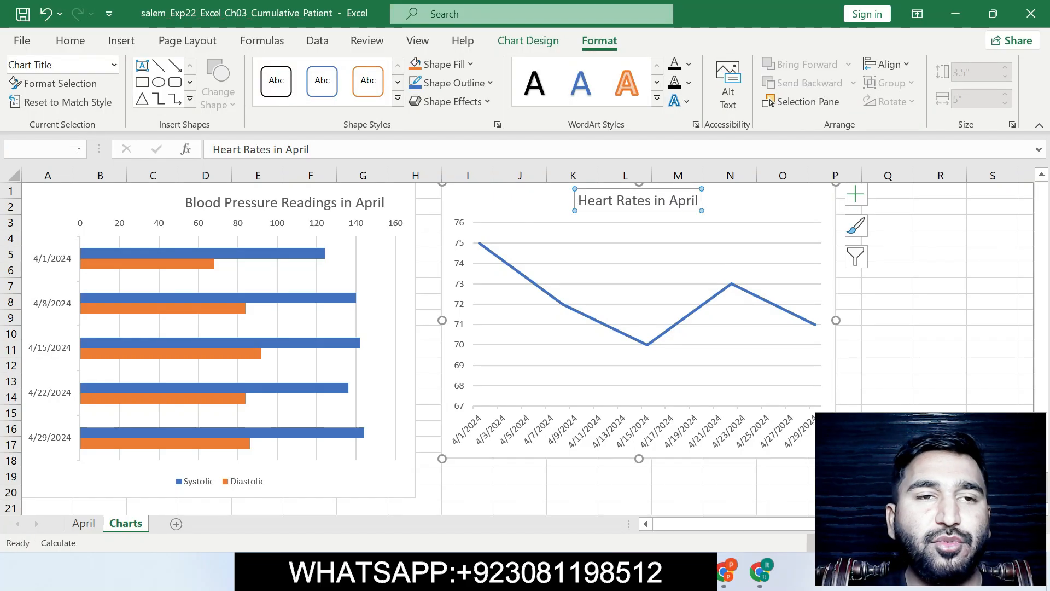
pyautogui.click(70, 41)
pyautogui.click(92, 97)
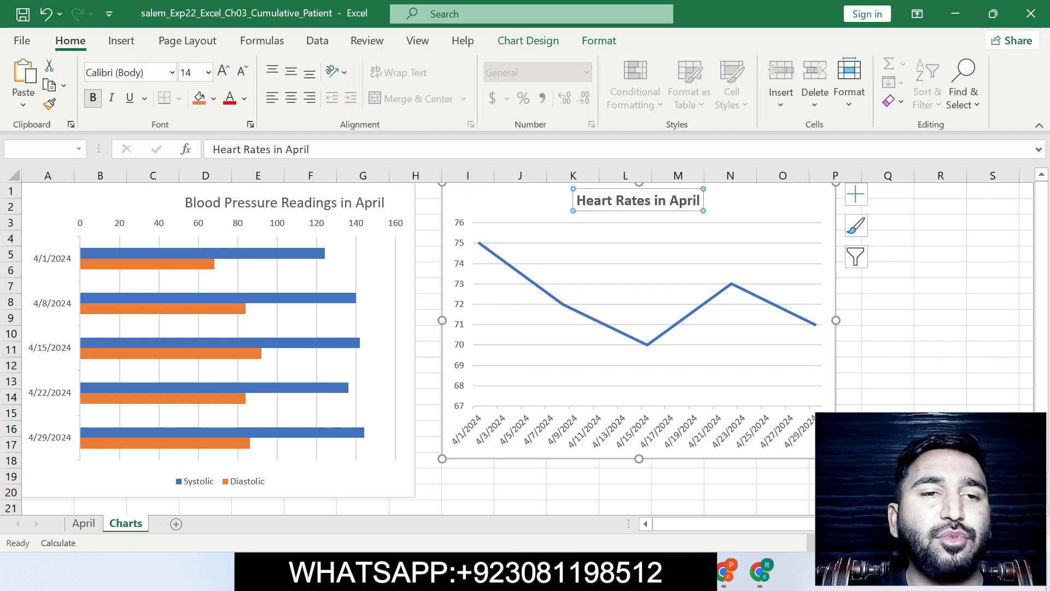
# - Switch to Word and highlight the step 11 instruction in yellow
pyautogui.hotkey('alt', 'Tab')
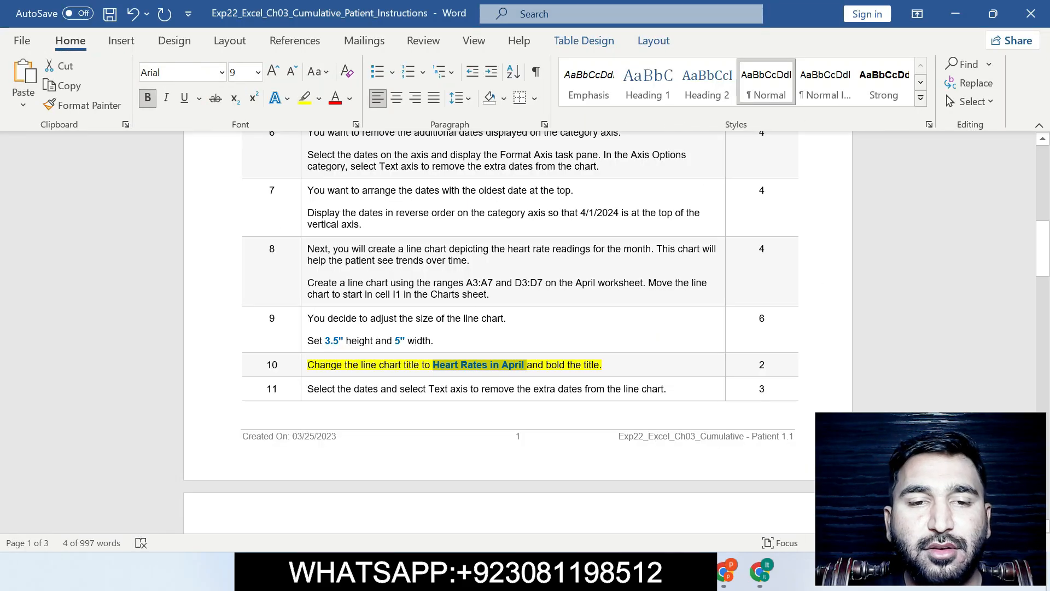
pyautogui.moveTo(308, 389); pyautogui.dragTo(668, 390)
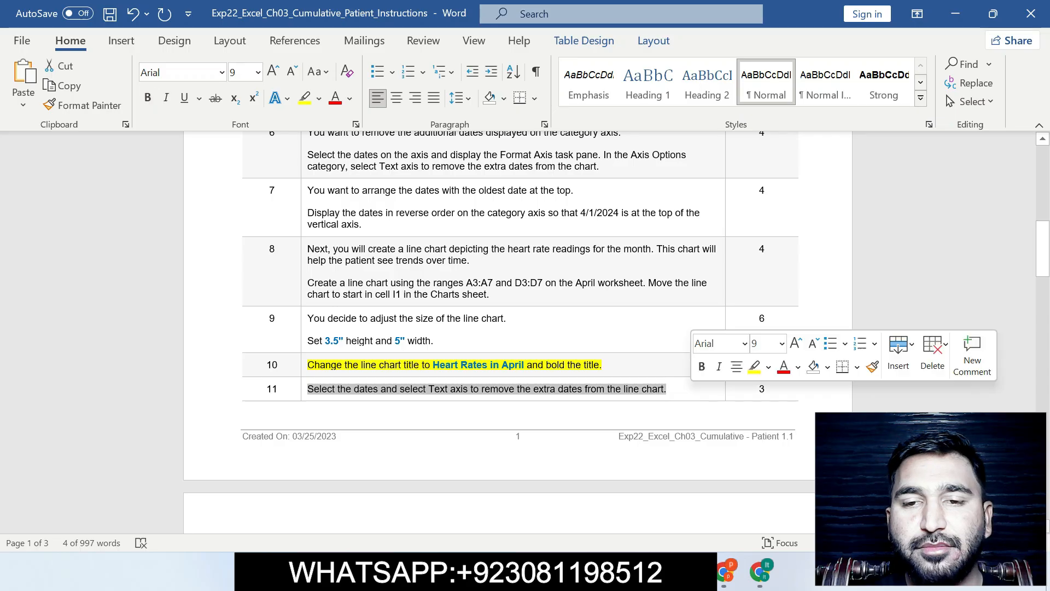
pyautogui.click(755, 367)
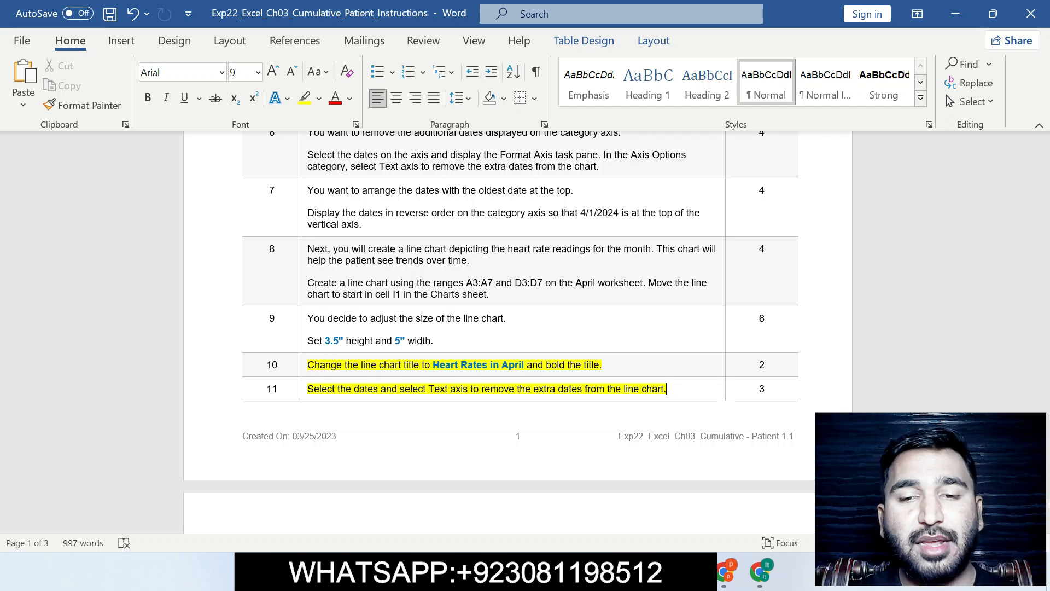
# - Switch to Excel and set the line chart's date axis type to Text axis
pyautogui.hotkey('alt', 'Tab')
pyautogui.click(634, 430)
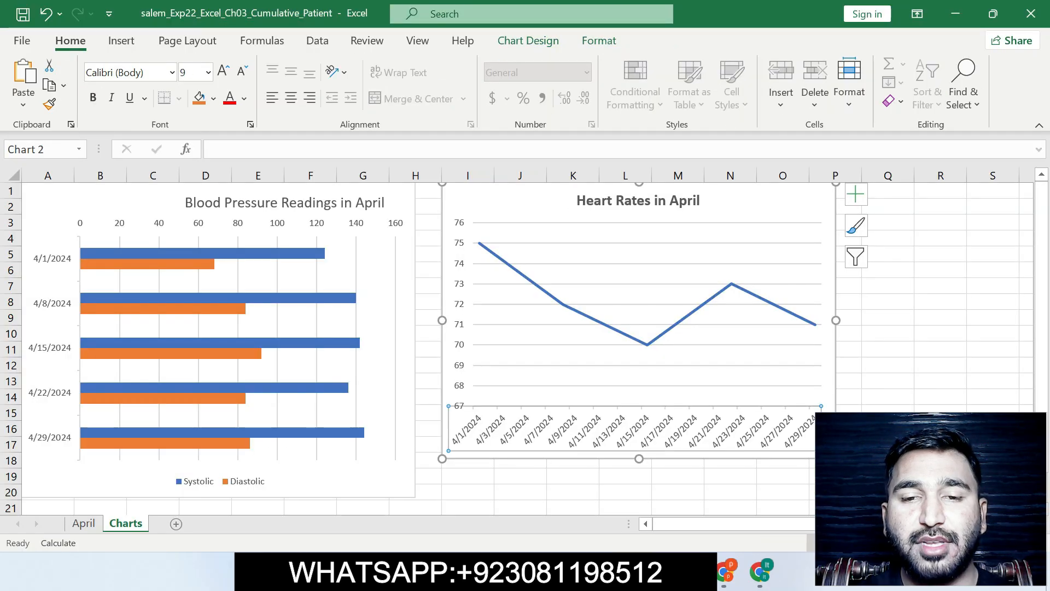
pyautogui.rightClick(551, 436)
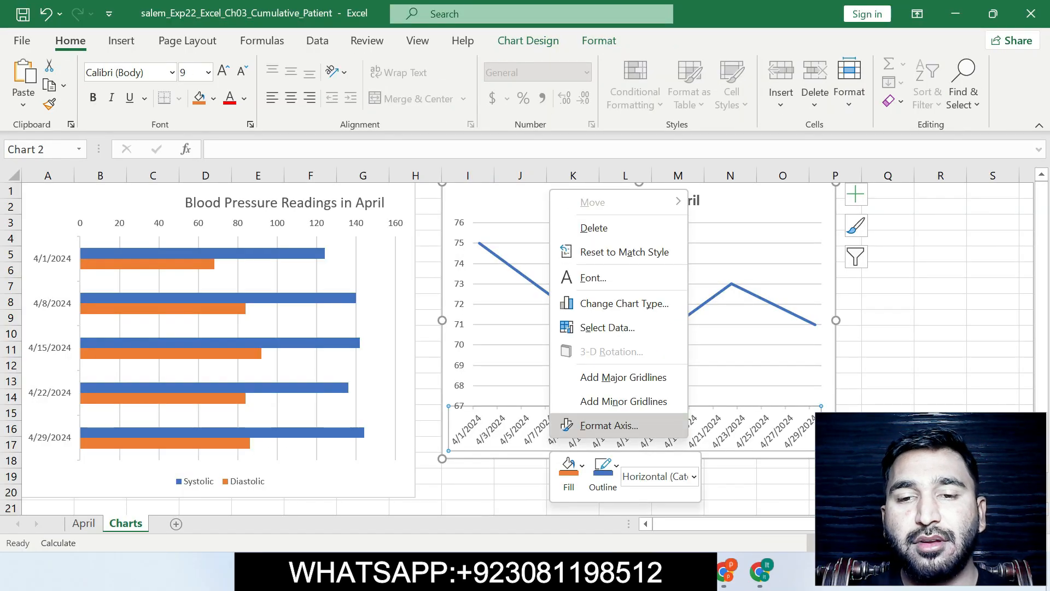
pyautogui.click(607, 425)
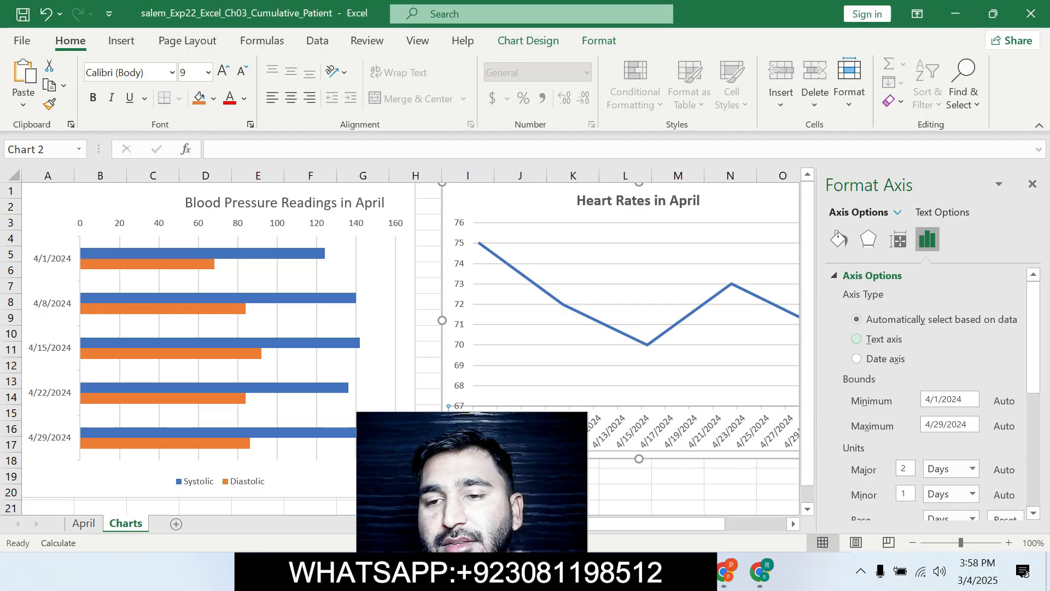
pyautogui.click(857, 339)
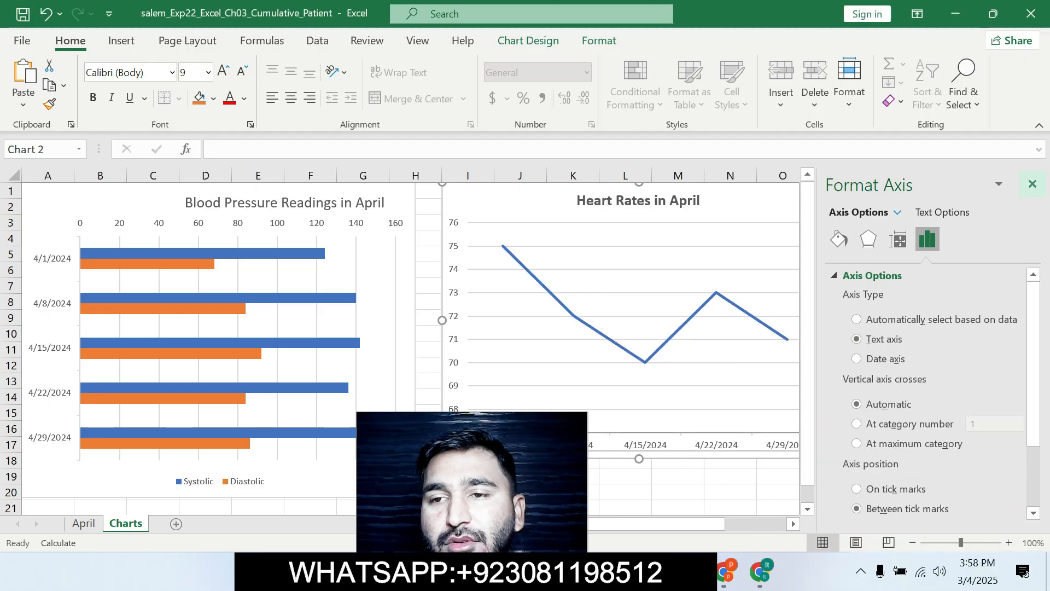
pyautogui.click(1032, 184)
pyautogui.moveTo(472, 481); pyautogui.dragTo(919, 478)
# - Switch to Word and highlight step 12's instruction about the axis font color in yellow
pyautogui.hotkey('alt', 'Tab')
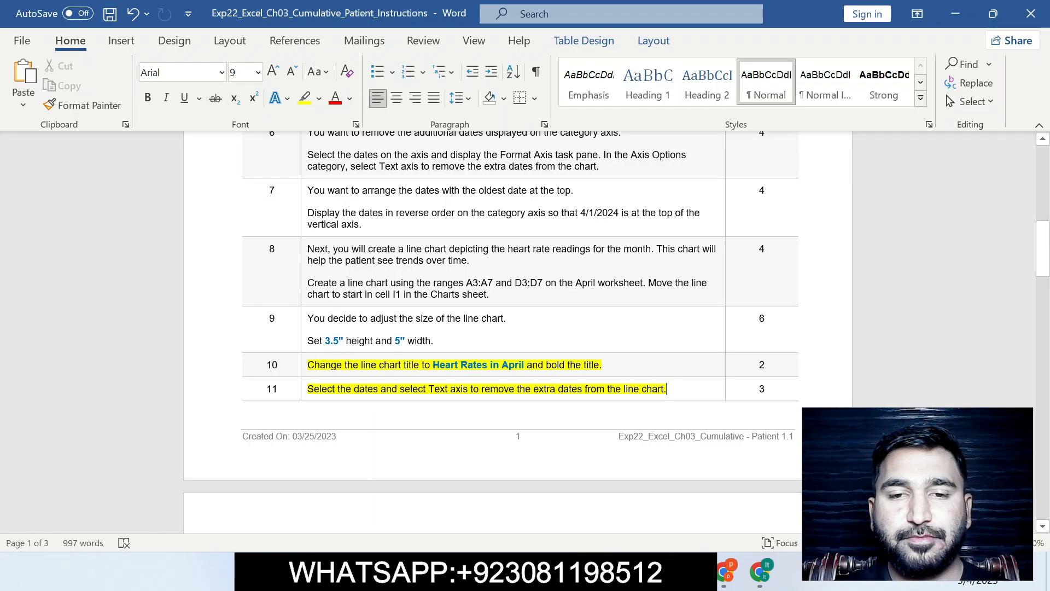
pyautogui.moveTo(1042, 249); pyautogui.dragTo(1043, 311)
pyautogui.moveTo(314, 207); pyautogui.dragTo(688, 208)
pyautogui.click(749, 182)
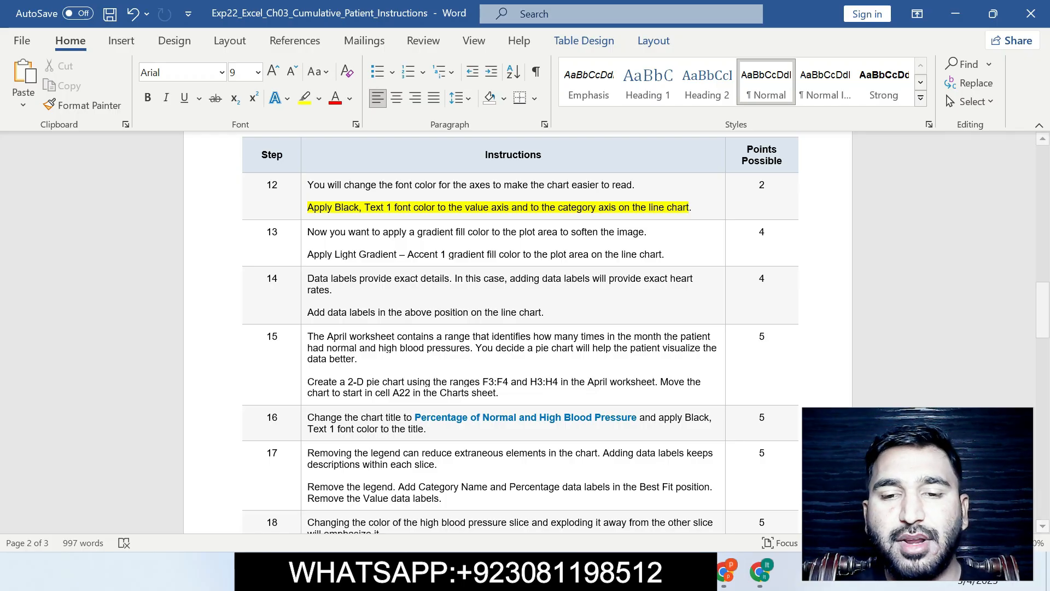
# - Switch to Excel, recheck step 12 in Word, and apply Black, Text 1 font color to the line chart's value axis
pyautogui.hotkey('alt', 'Tab')
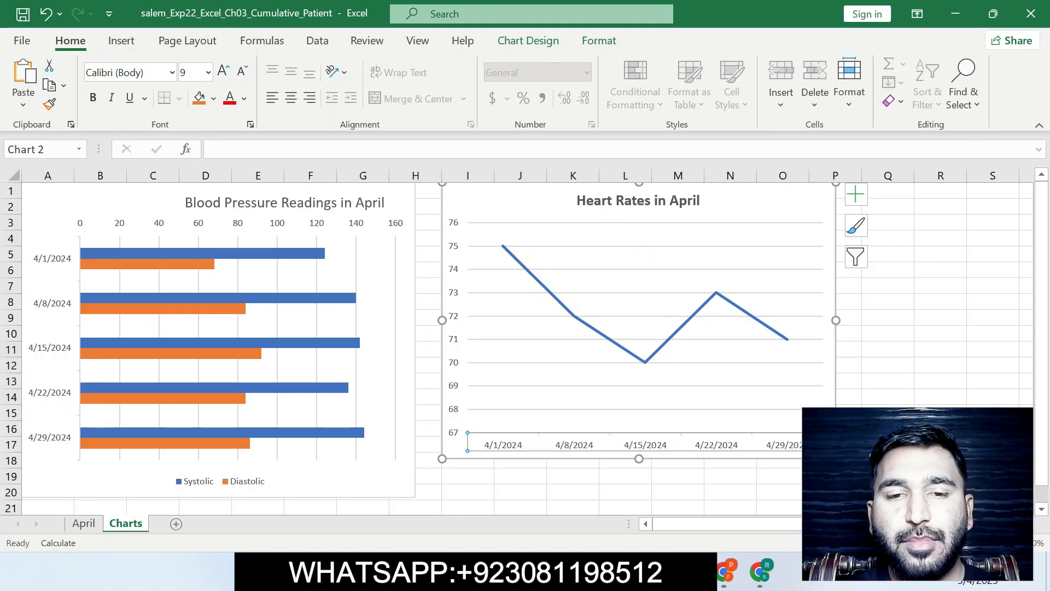
pyautogui.click(453, 327)
pyautogui.hotkey('alt', 'Tab')
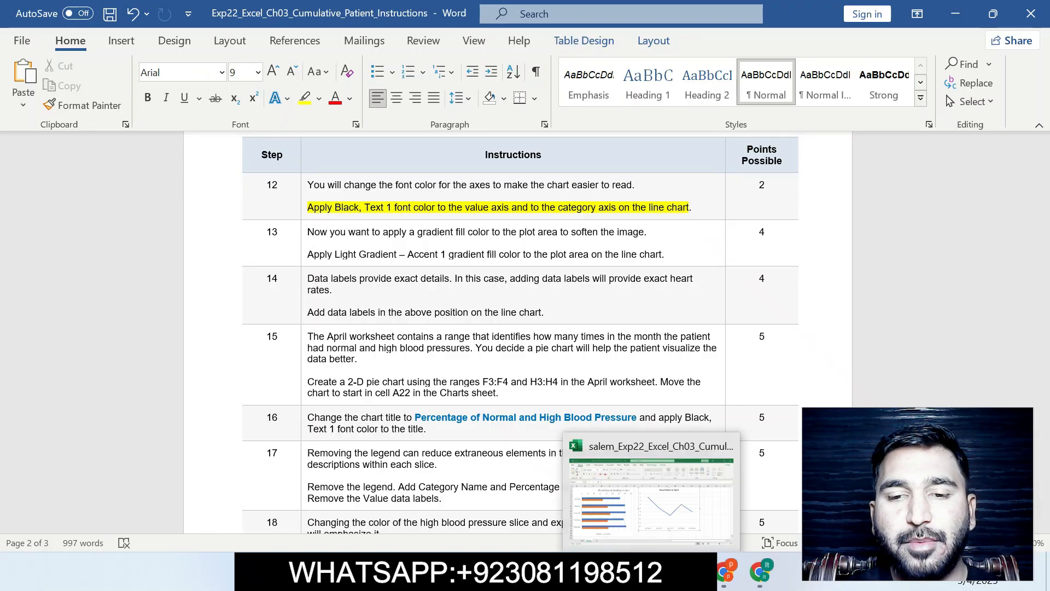
pyautogui.hotkey('alt', 'Tab')
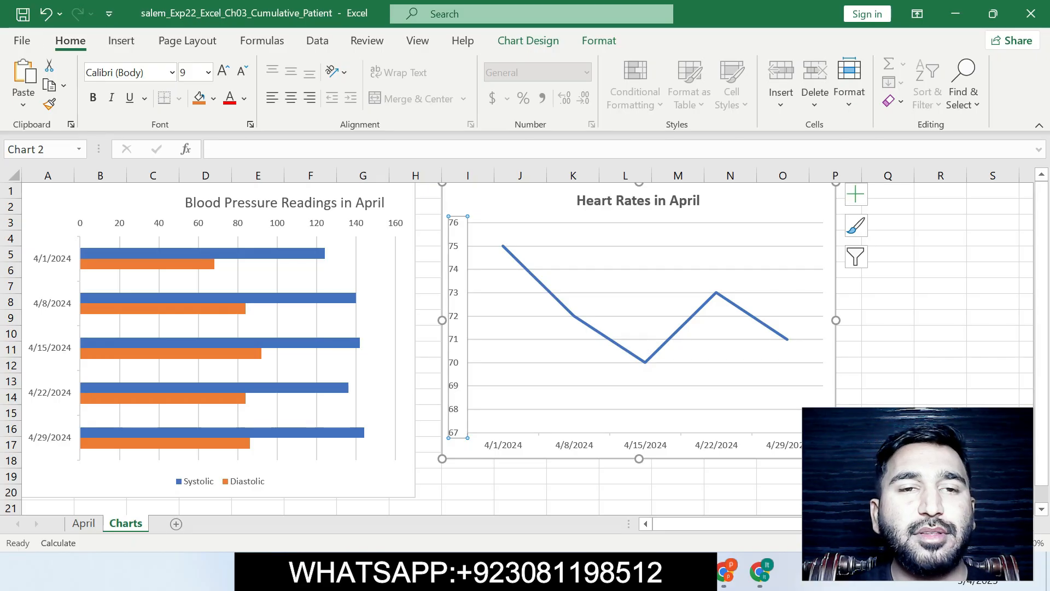
pyautogui.click(244, 98)
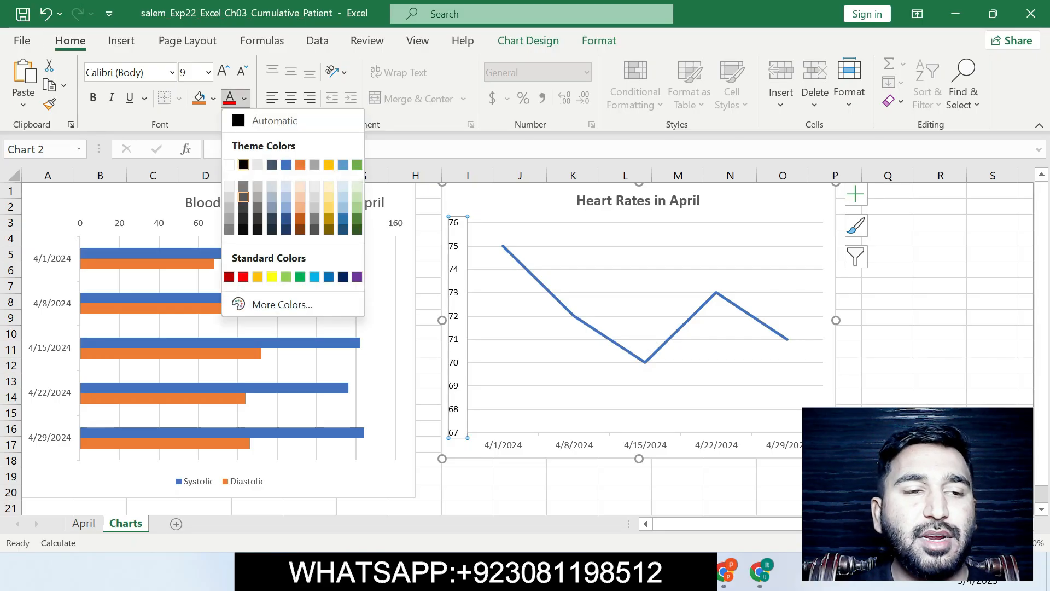
pyautogui.click(243, 197)
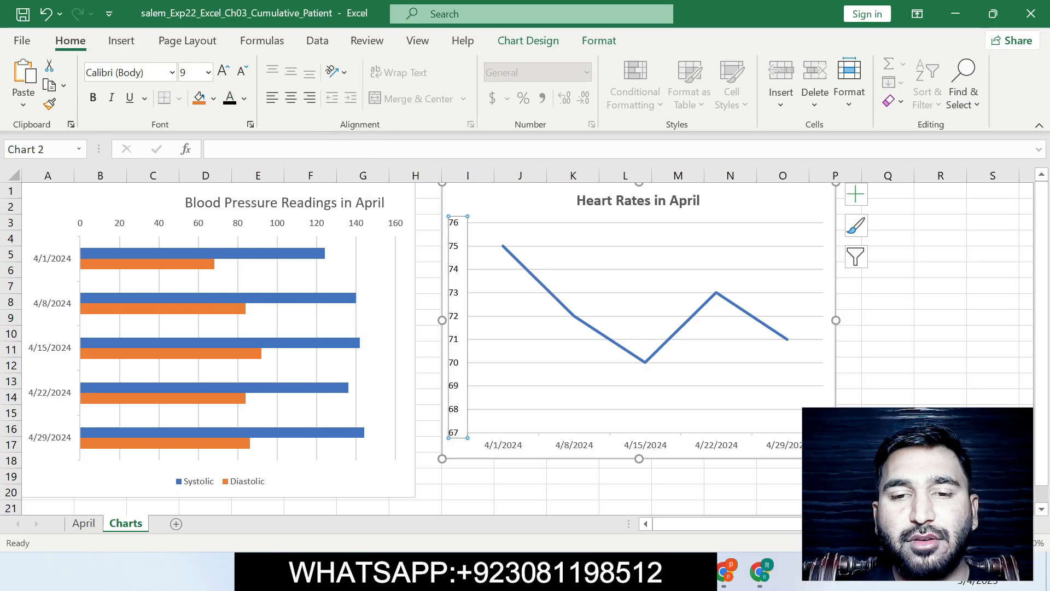
# - Apply Black, Text 1 font color to the line chart's category axis and deselect the chart
pyautogui.click(549, 455)
pyautogui.click(574, 445)
pyautogui.click(244, 99)
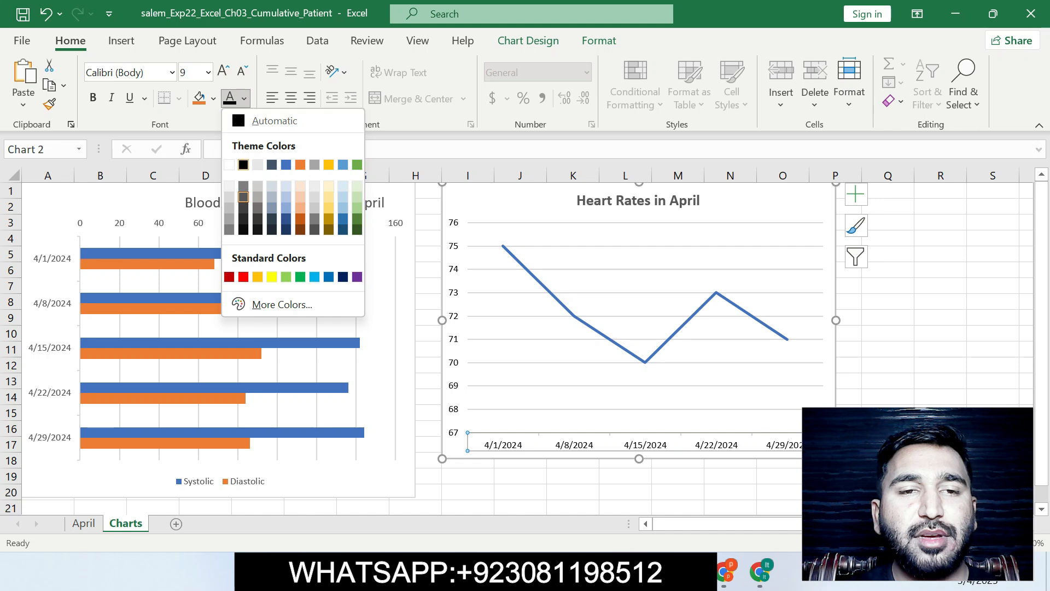
pyautogui.click(244, 164)
pyautogui.click(941, 286)
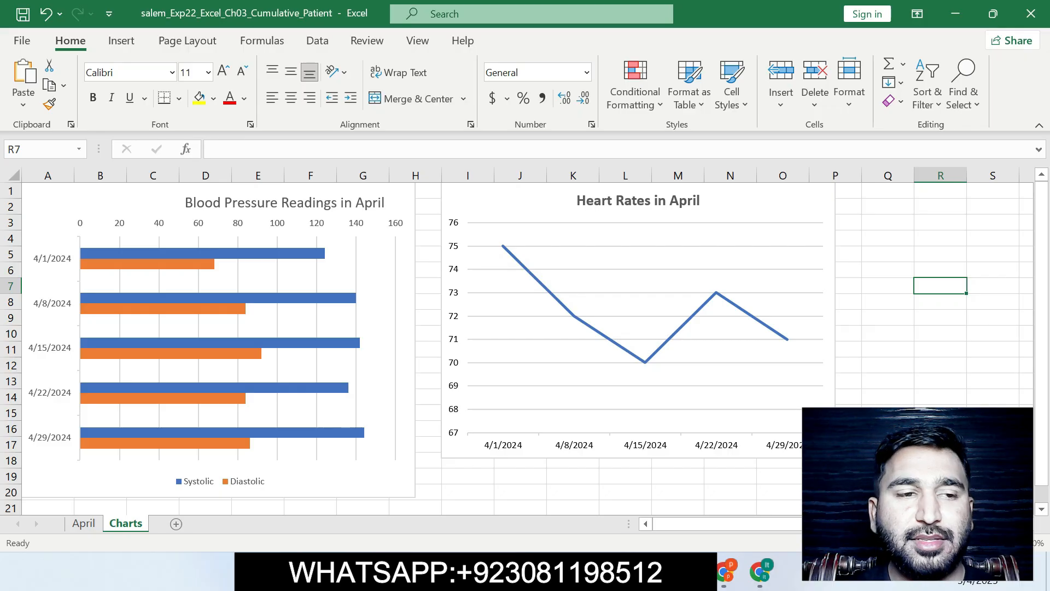
# - Switch to Word, undo step 12's highlight, and highlight step 13's instruction about the plot area gradient fill in yellow
pyautogui.hotkey('alt', 'Tab')
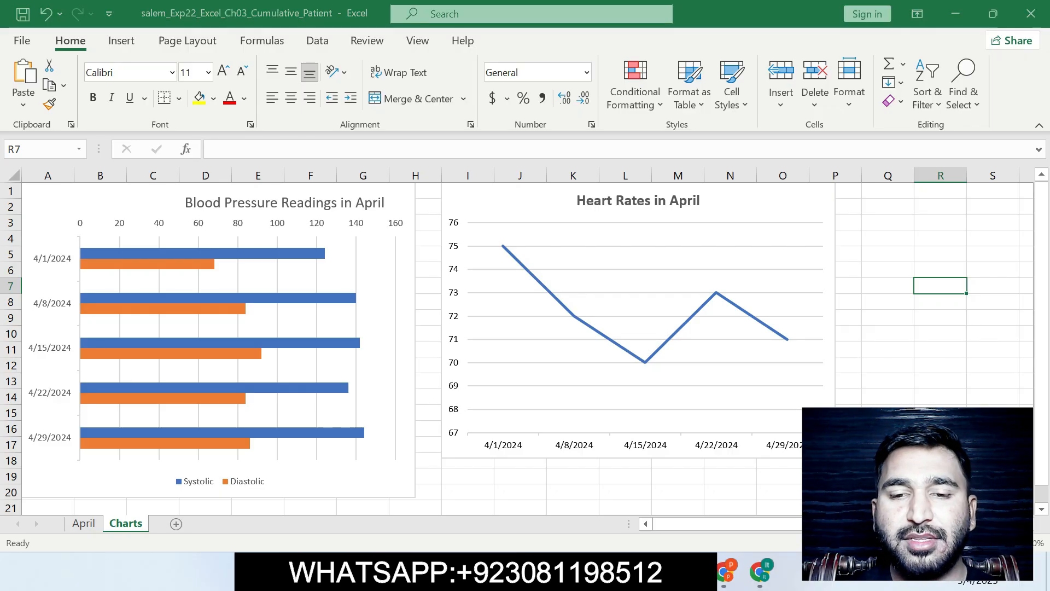
pyautogui.hotkey('ctrl', 'z')
pyautogui.scroll(3, 516, 384)
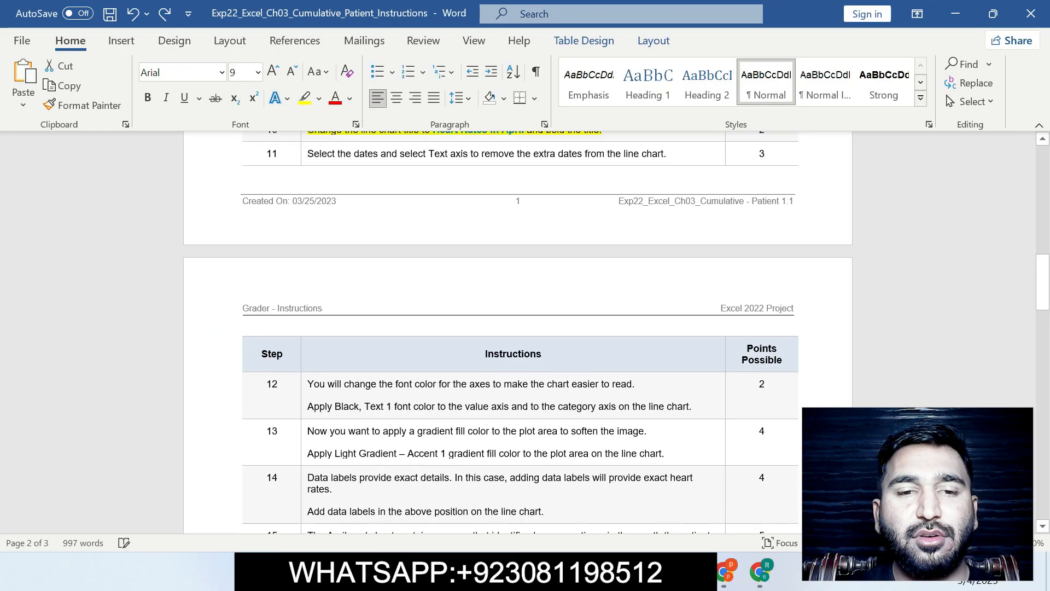
pyautogui.doubleClick(516, 384)
pyautogui.scroll(-5, 517, 385)
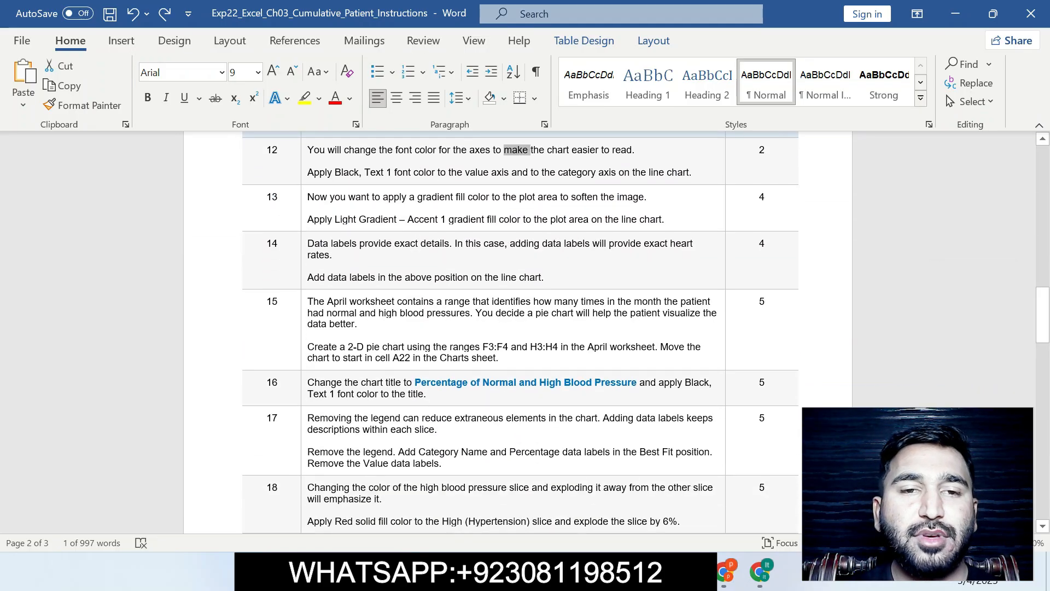
pyautogui.moveTo(308, 197); pyautogui.dragTo(664, 219)
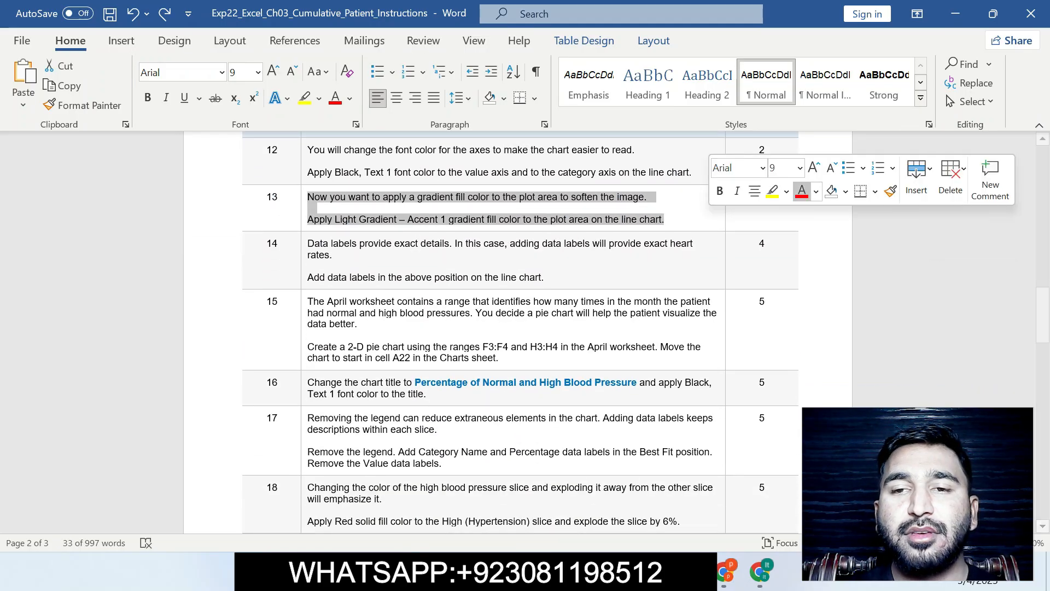
pyautogui.click(773, 191)
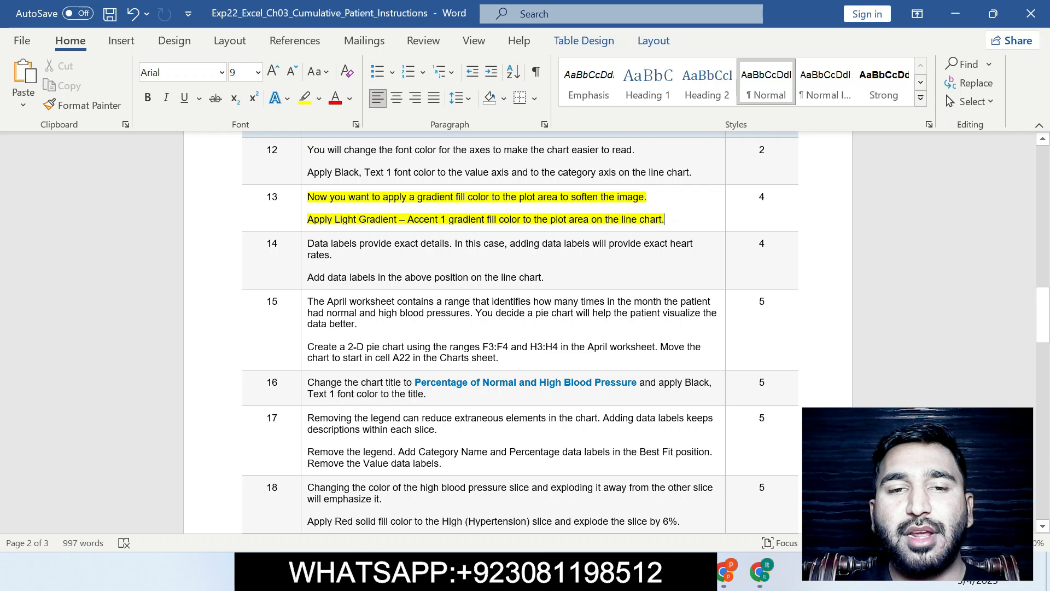
# - Switch to Excel and set the fill of the Heart Rates in April chart's plot area to Gradient fill
pyautogui.click(688, 572)
pyautogui.click(645, 328)
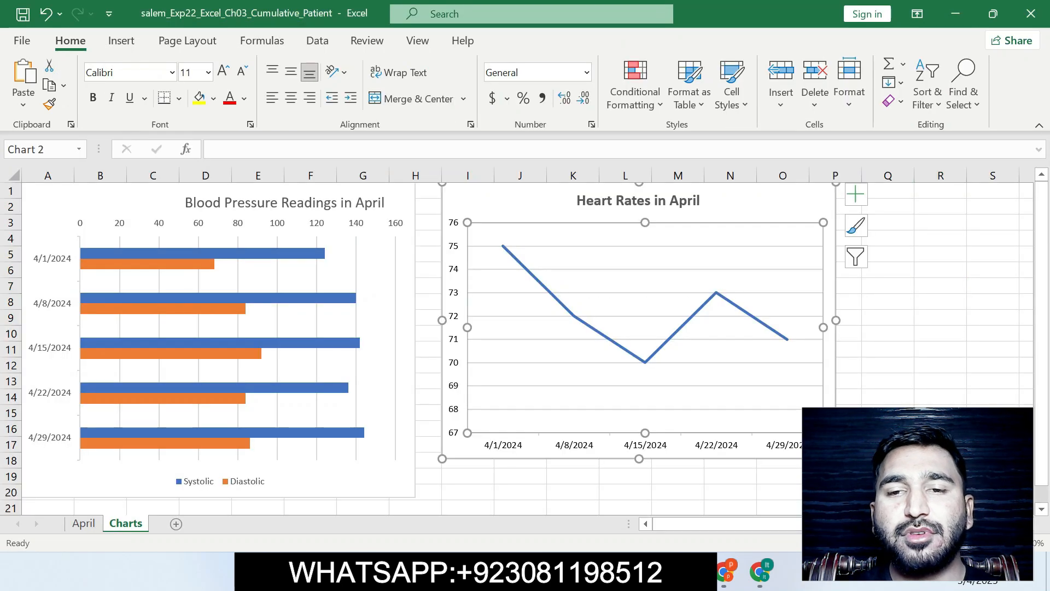
pyautogui.rightClick(692, 262)
pyautogui.click(757, 425)
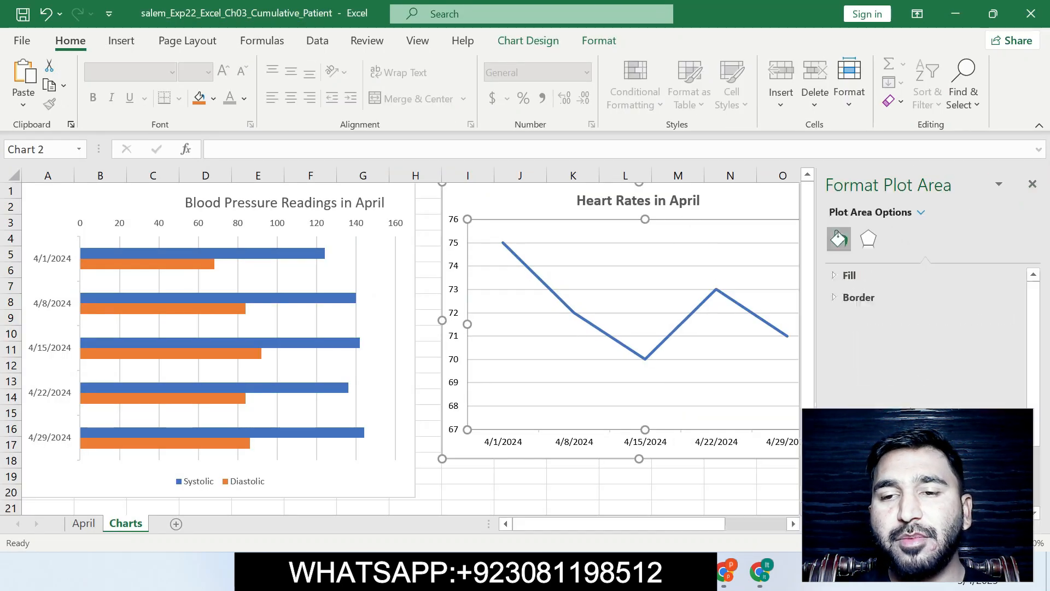
pyautogui.click(833, 273)
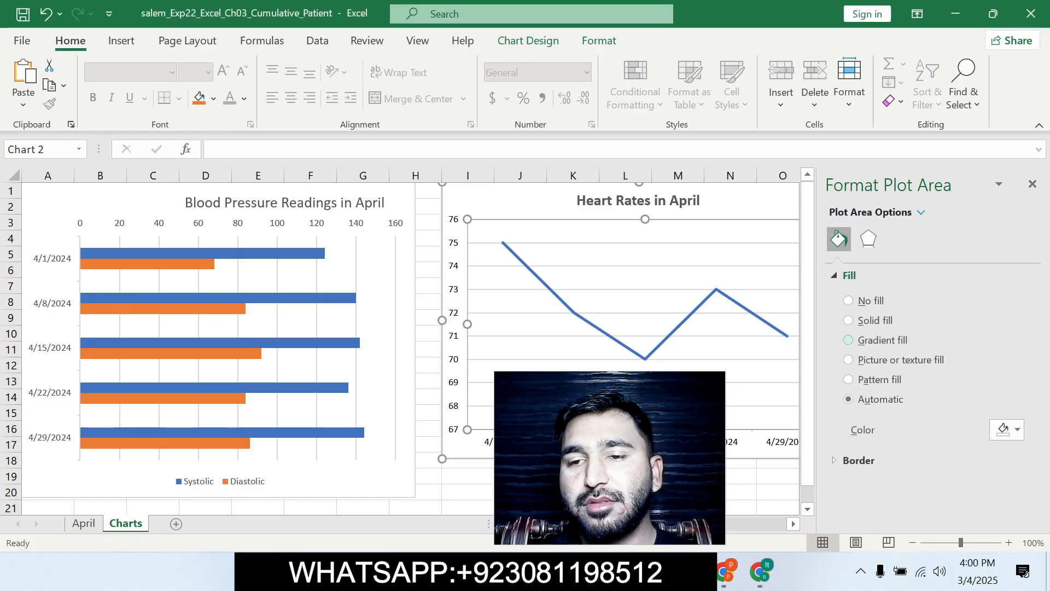
pyautogui.click(848, 340)
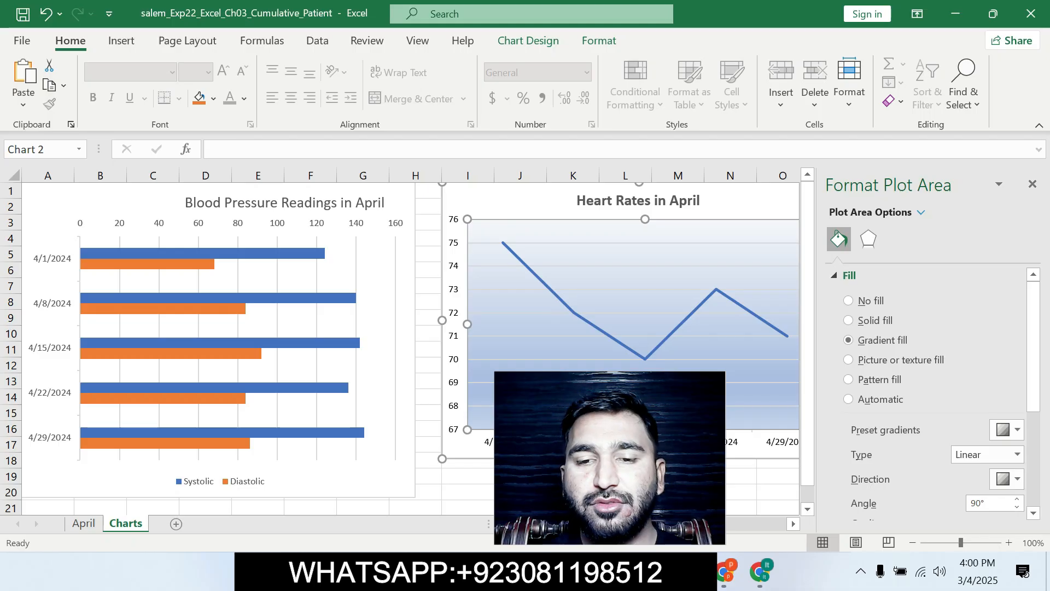
# - Recheck step 13 in Word, then apply the Light Gradient - Accent 1 preset to the line chart's plot area in Excel
pyautogui.hotkey('alt', 'Tab')
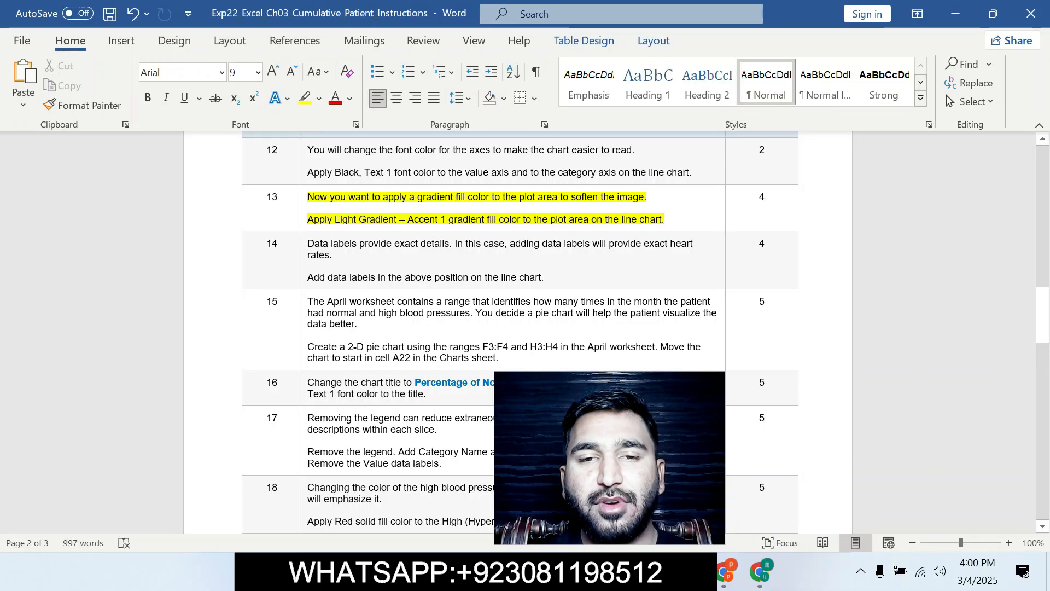
pyautogui.hotkey('alt', 'Tab')
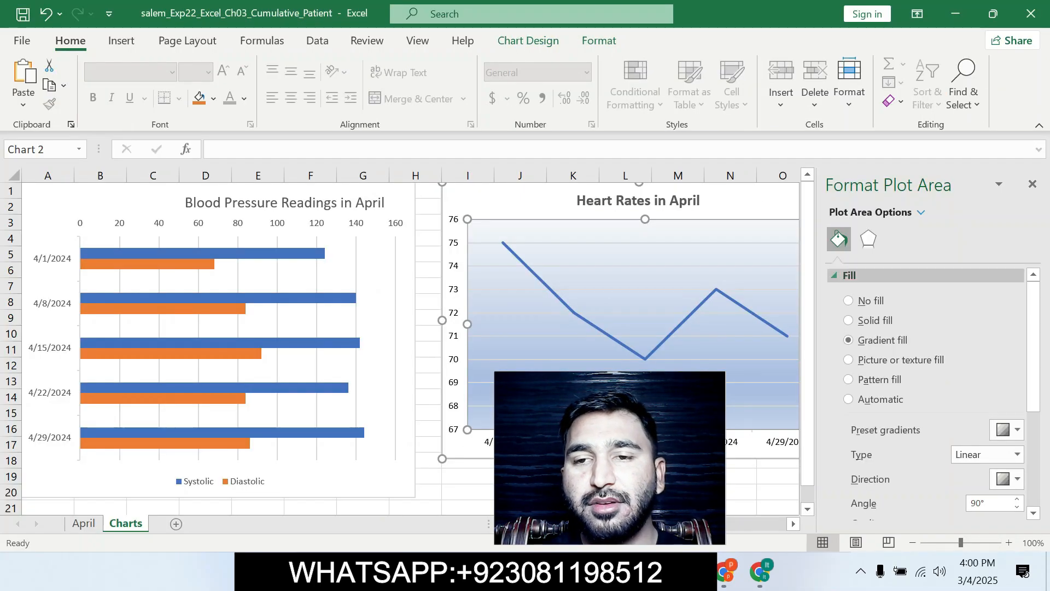
pyautogui.click(1009, 430)
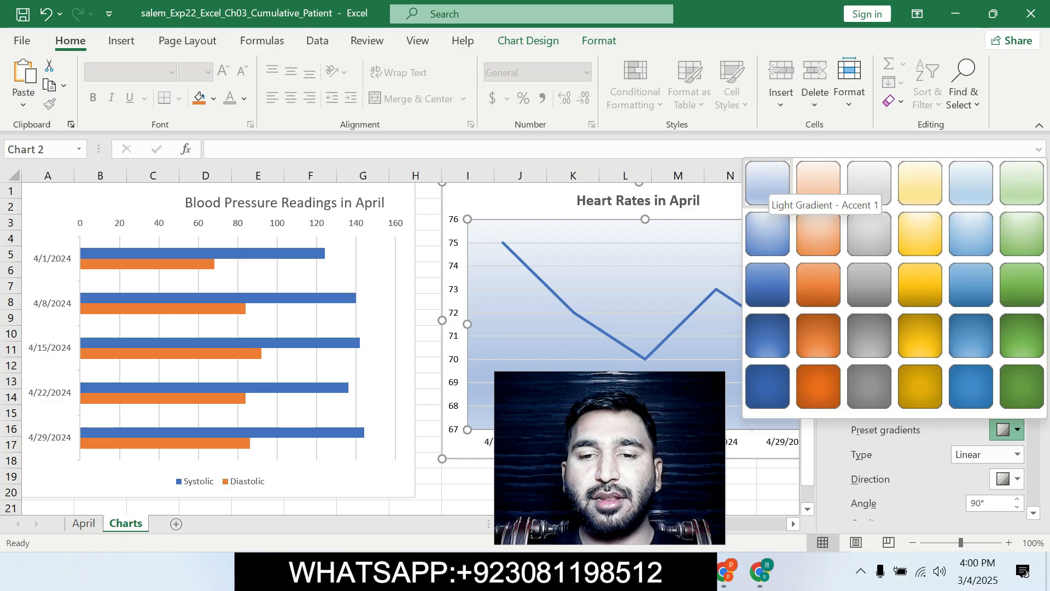
pyautogui.click(768, 184)
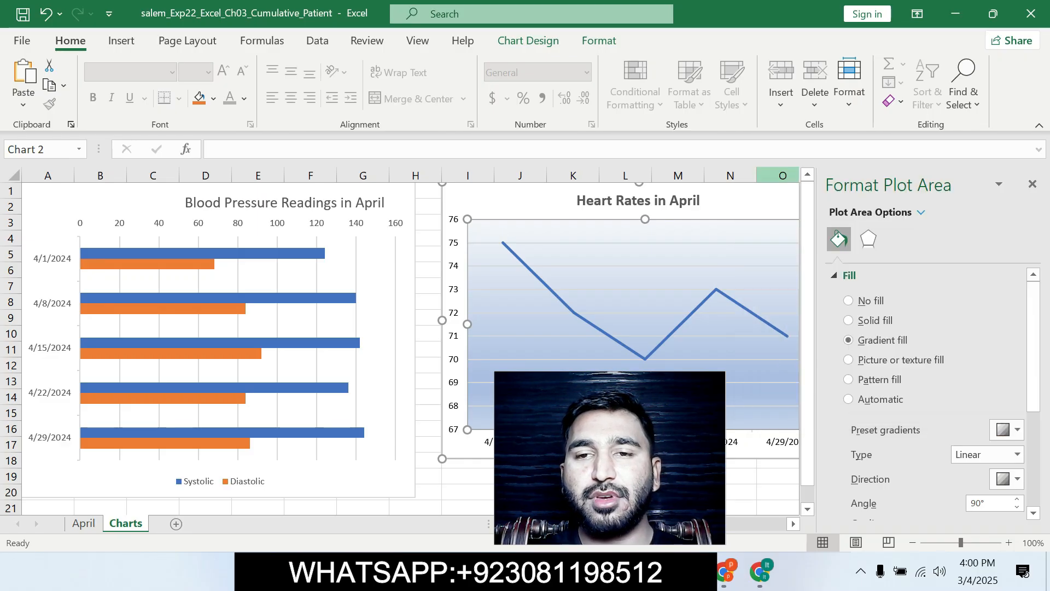
pyautogui.click(1033, 181)
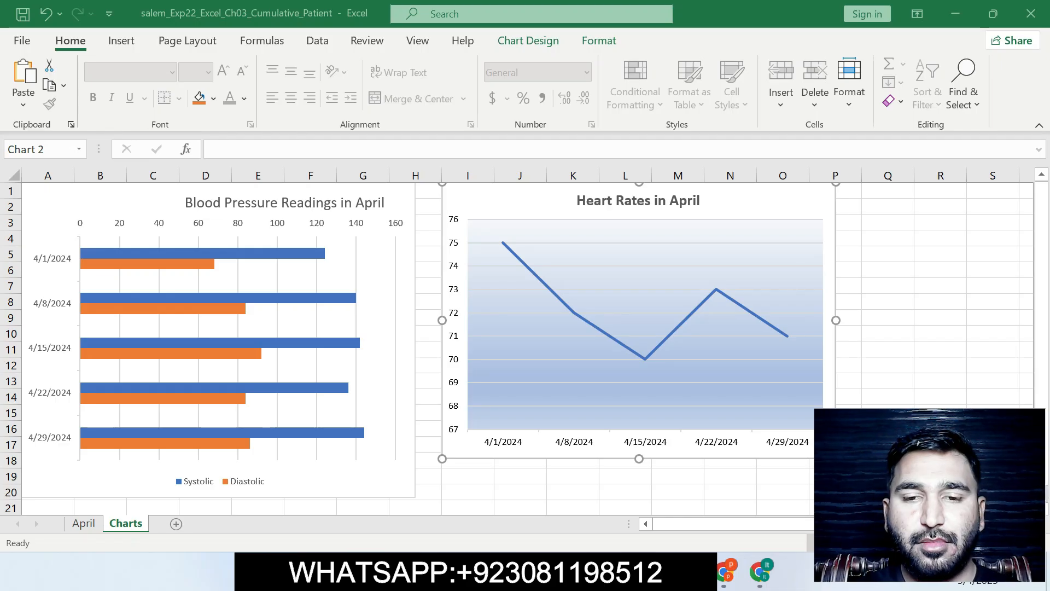
# - Switch to Word, undo step 13's highlight, and highlight step 14's instruction about data labels in yellow
pyautogui.hotkey('alt', 'Tab')
pyautogui.hotkey('ctrl', 'z')
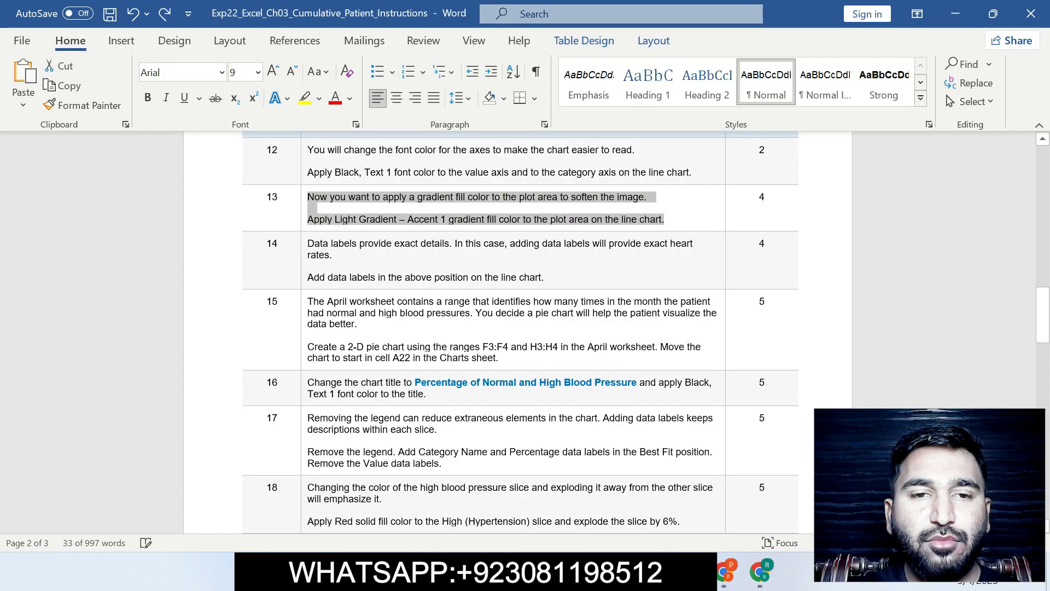
pyautogui.moveTo(308, 243); pyautogui.dragTo(546, 278)
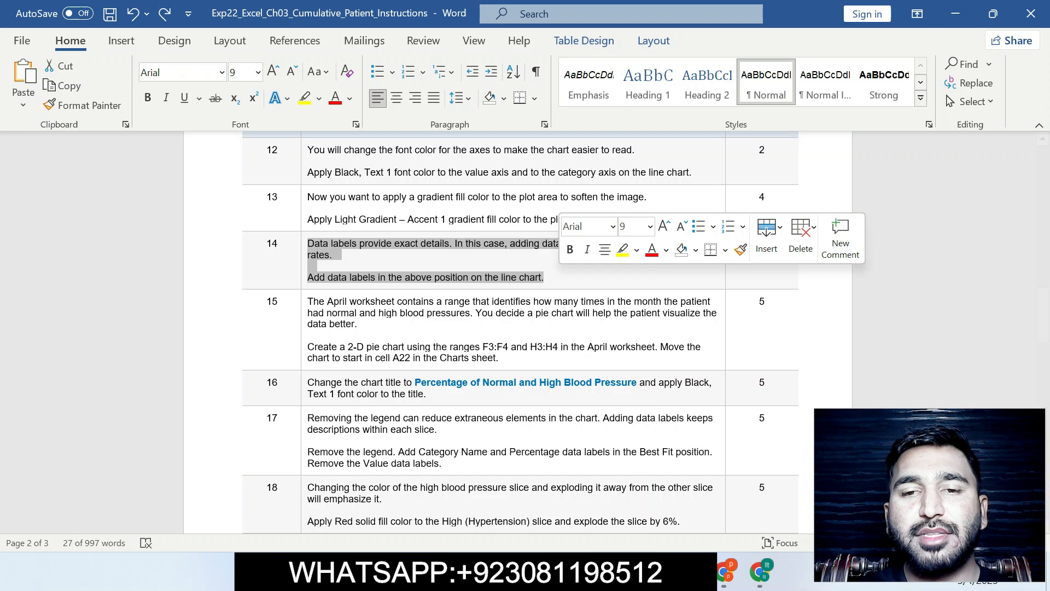
pyautogui.click(624, 251)
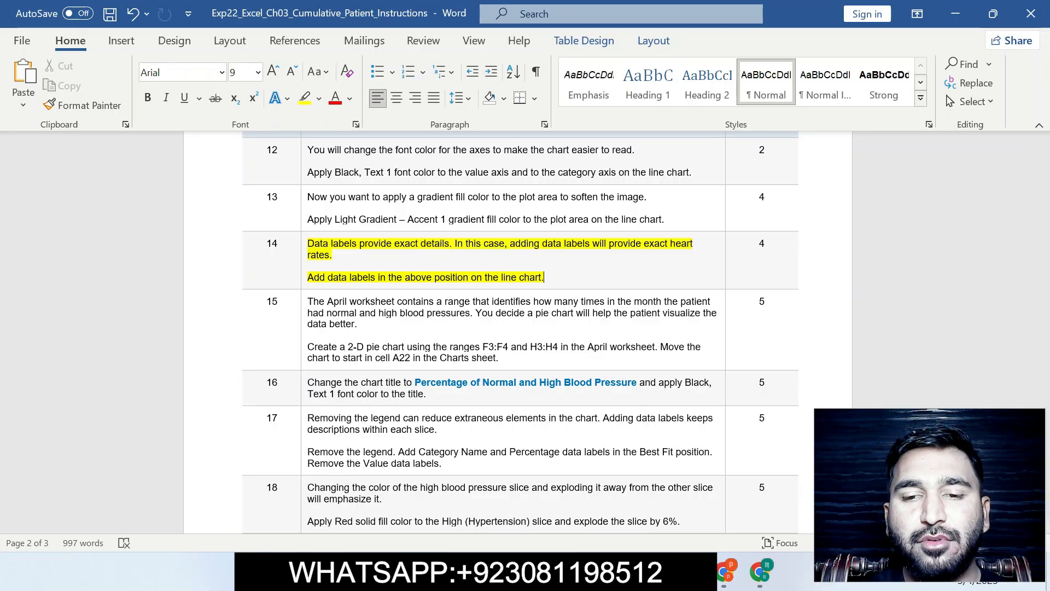
# - Switch to Excel, add data labels to the line chart, and show their position options
pyautogui.hotkey('alt', 'Tab')
pyautogui.click(857, 194)
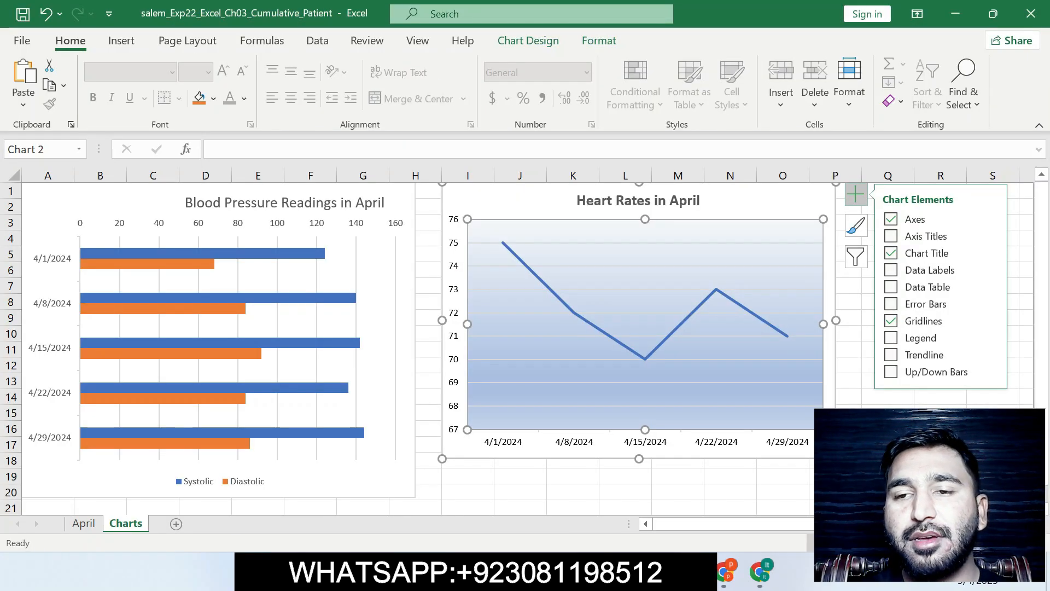
pyautogui.click(892, 270)
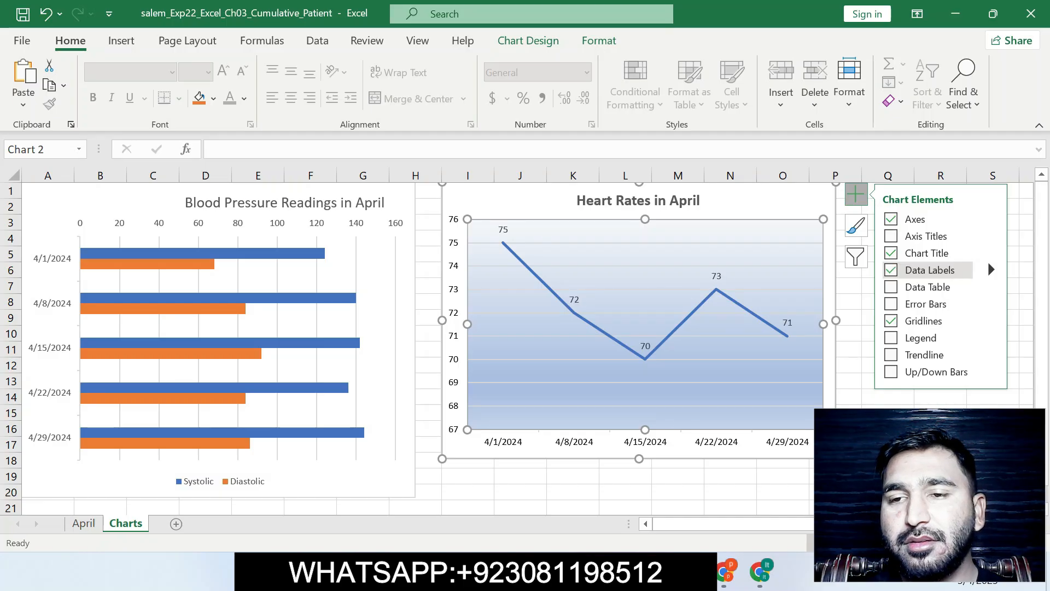
pyautogui.click(891, 270)
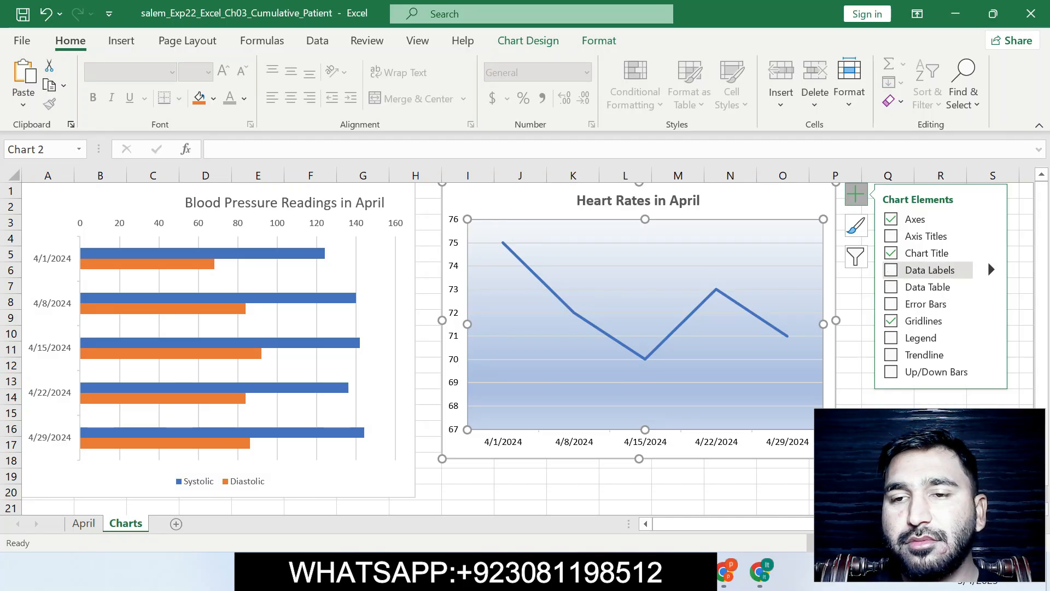
pyautogui.click(891, 270)
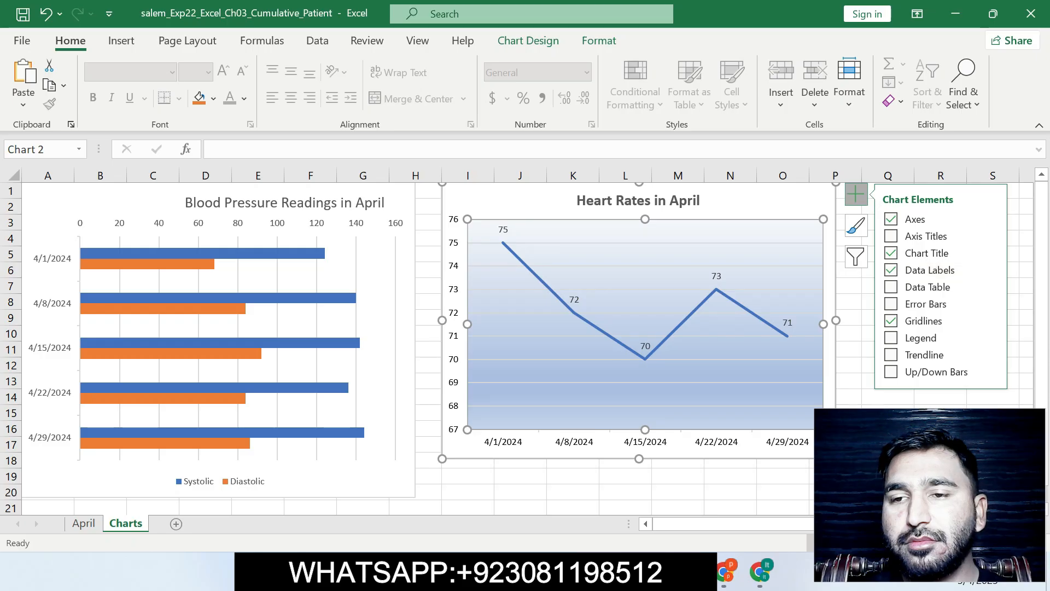
pyautogui.click(991, 269)
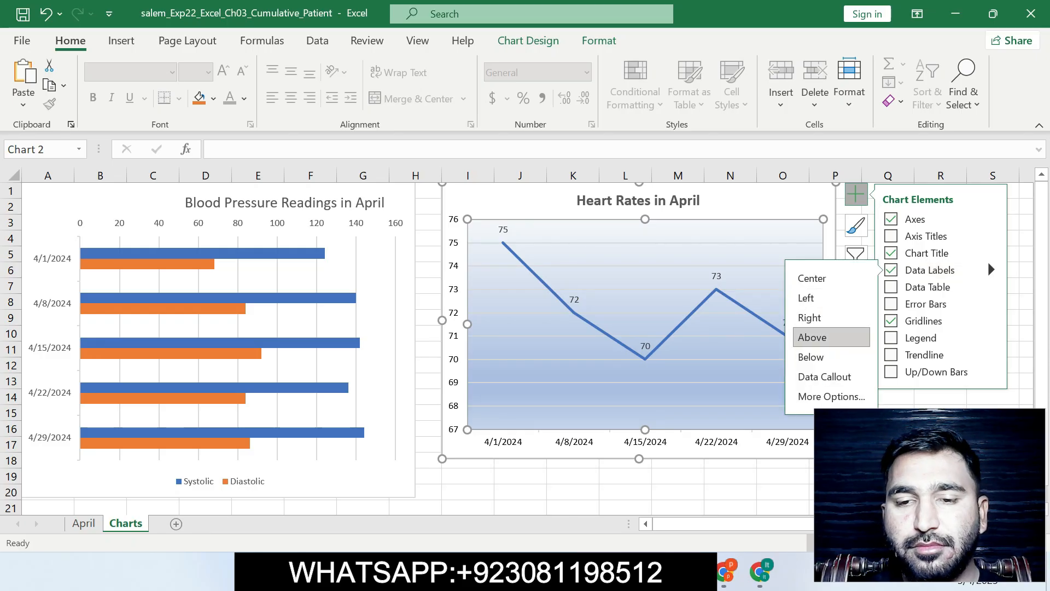
# - Recheck step 14's label position in Word, compare it with the line chart's data label options in Excel, and deselect the chart
pyautogui.hotkey('alt', 'Tab')
pyautogui.moveTo(349, 277); pyautogui.dragTo(543, 277)
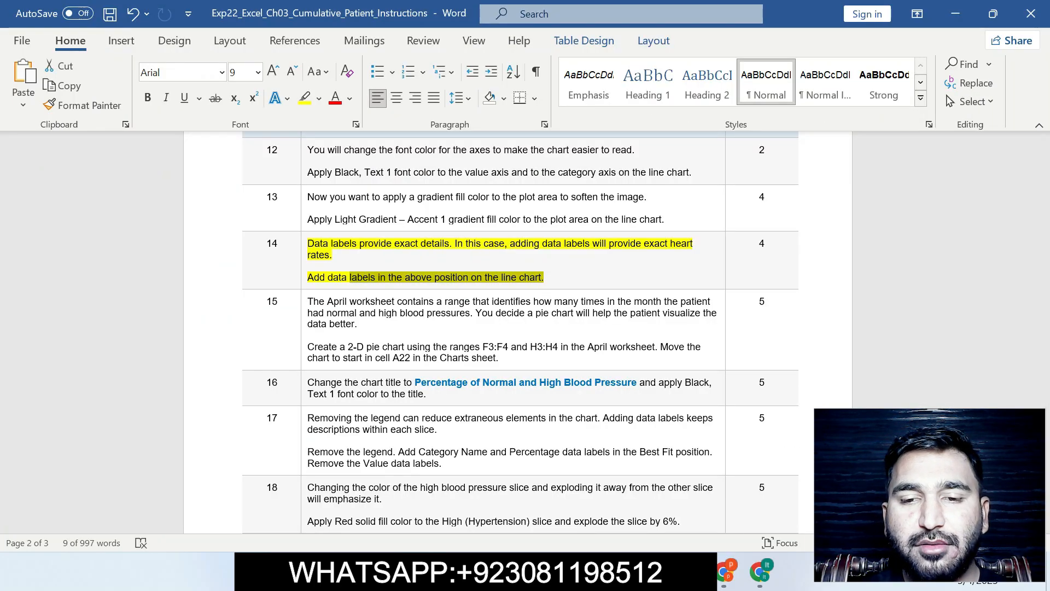
pyautogui.hotkey('alt', 'Tab')
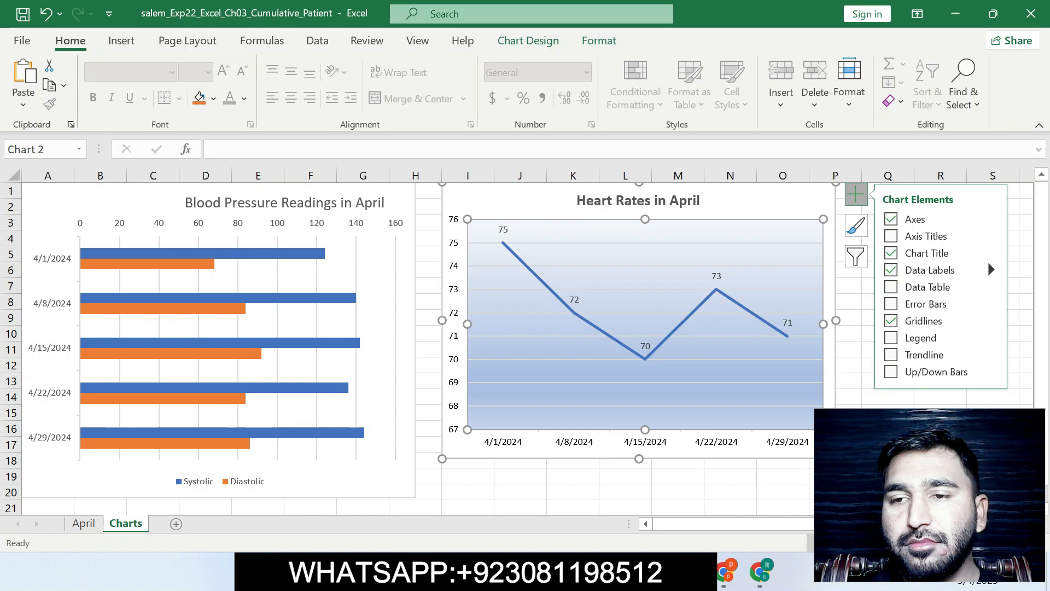
pyautogui.click(989, 267)
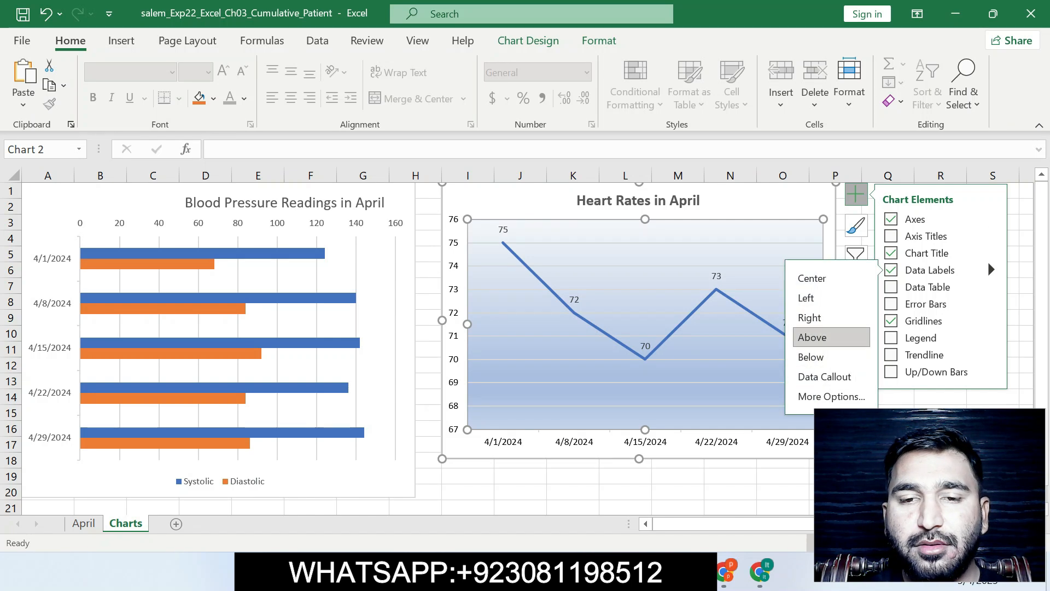
pyautogui.click(574, 492)
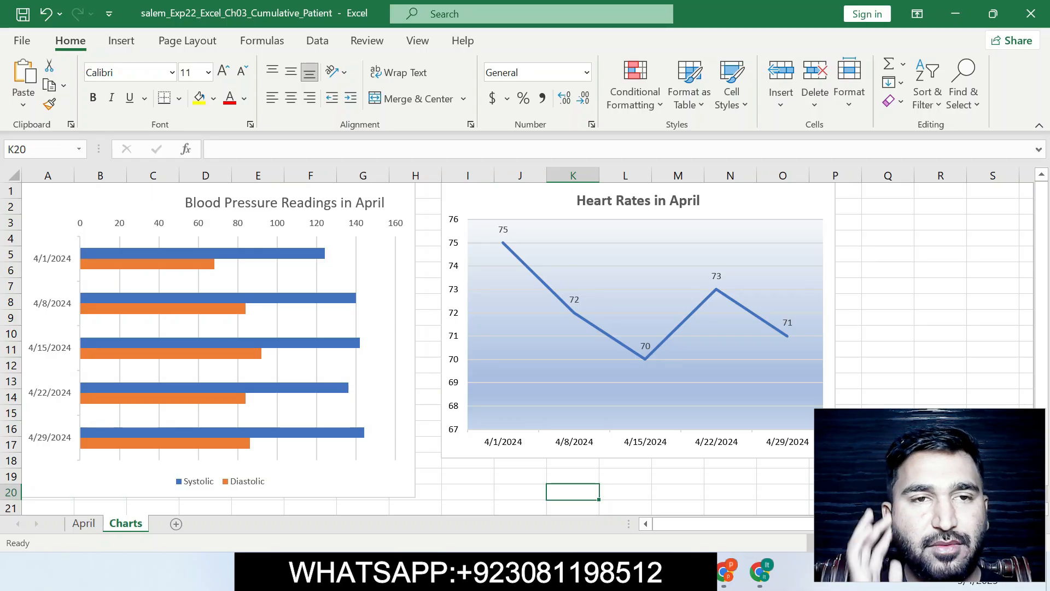
# - Switch to Word and highlight step 15's instruction about creating and moving the 2-D pie chart in yellow
pyautogui.hotkey('alt', 'Tab')
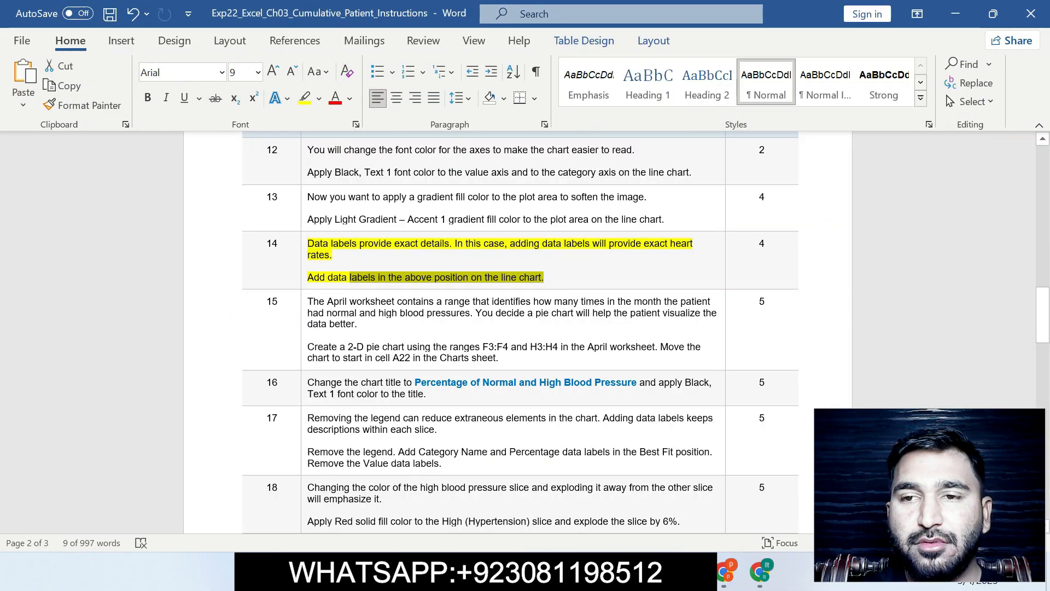
pyautogui.moveTo(1043, 308)
pyautogui.mouseDown()
pyautogui.moveTo(1042, 411)
pyautogui.moveTo(1043, 323)
pyautogui.mouseUp()
pyautogui.scroll(1, 518, 332)
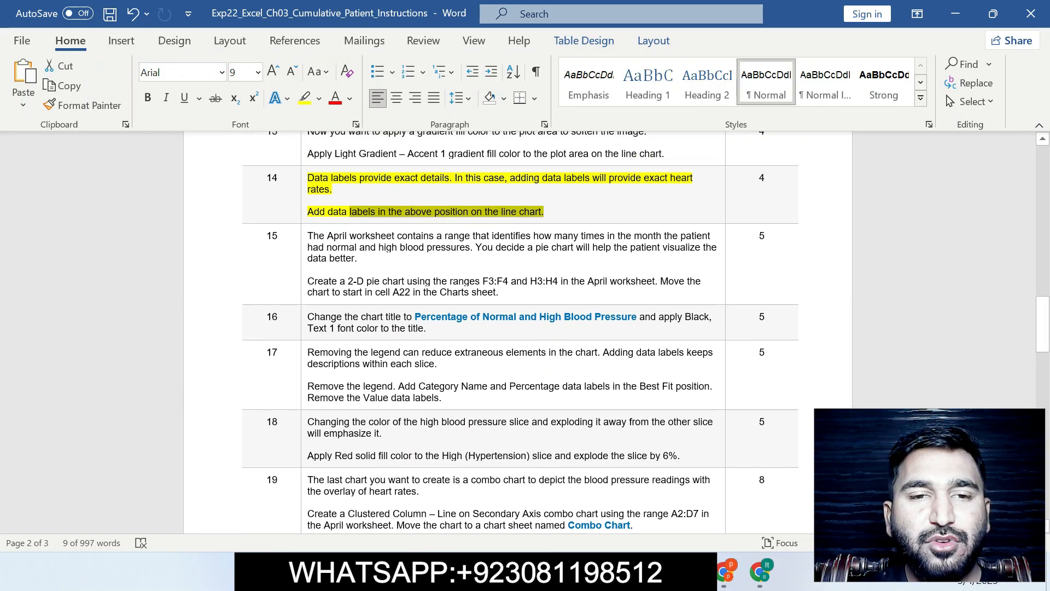
pyautogui.moveTo(307, 280); pyautogui.dragTo(499, 292)
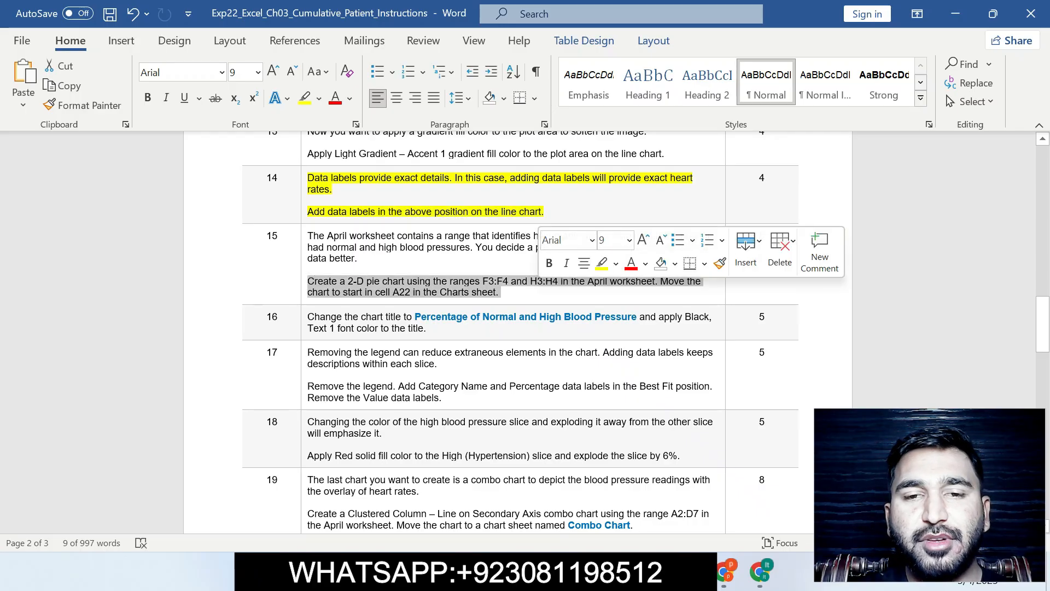
pyautogui.click(602, 264)
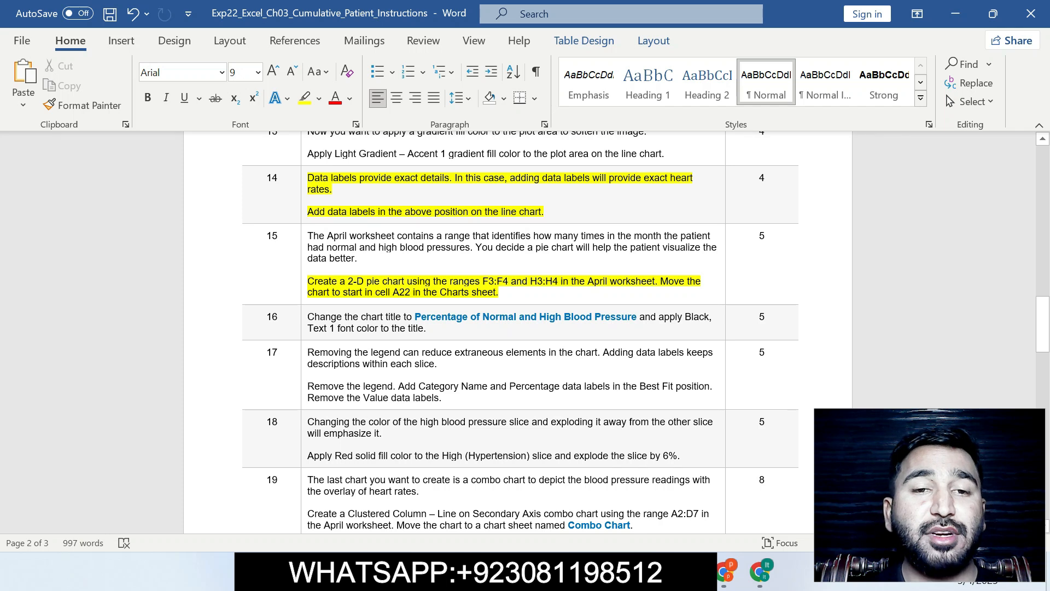
# - Copy the range F3:F4 from step 15 in Word, select it on Excel's April worksheet, and recheck step 15
pyautogui.moveTo(482, 281); pyautogui.dragTo(511, 281)
pyautogui.hotkey('ctrl', 'c')
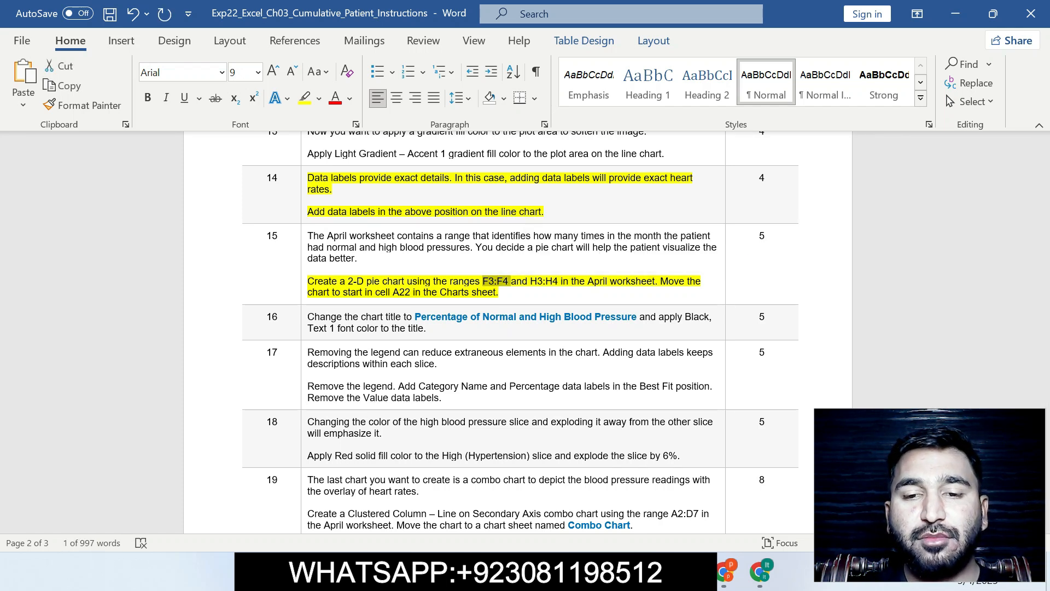
pyautogui.hotkey('alt', 'Tab')
pyautogui.click(84, 523)
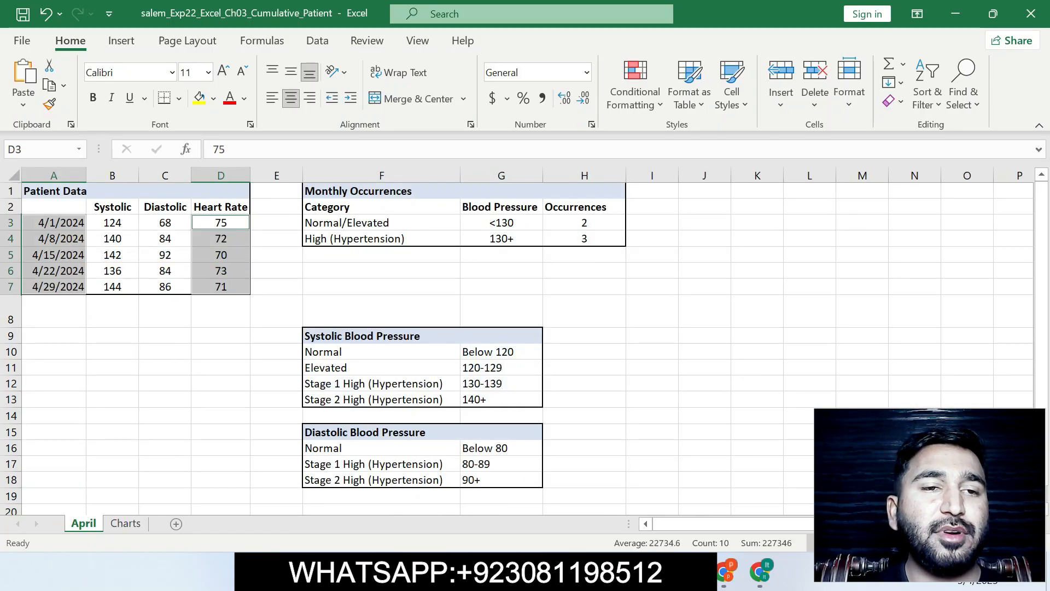
pyautogui.click(37, 149)
pyautogui.hotkey('ctrl', 'v')
pyautogui.press('Return')
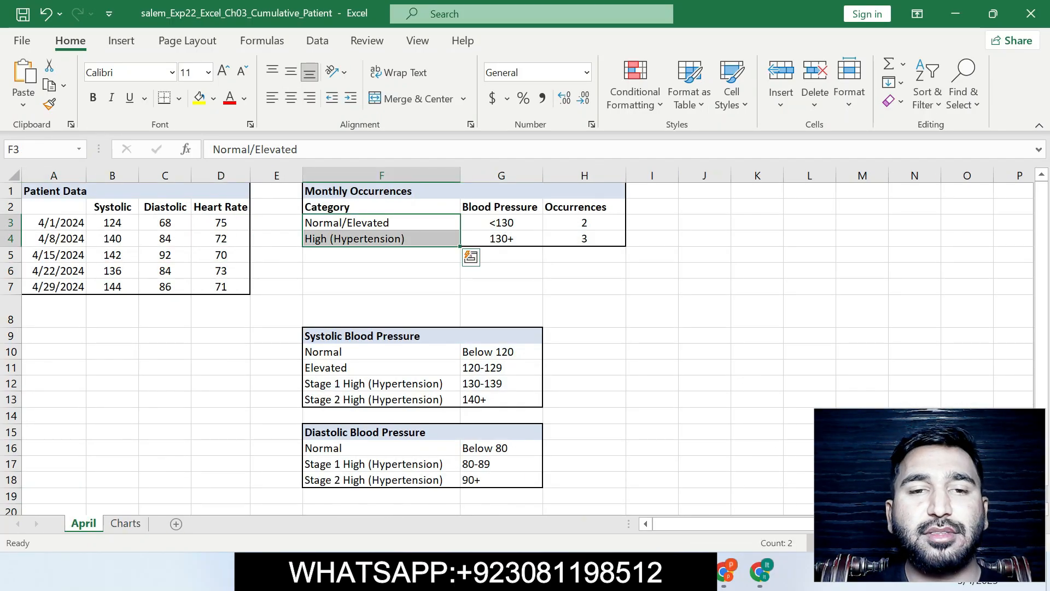
pyautogui.hotkey('alt', 'Tab')
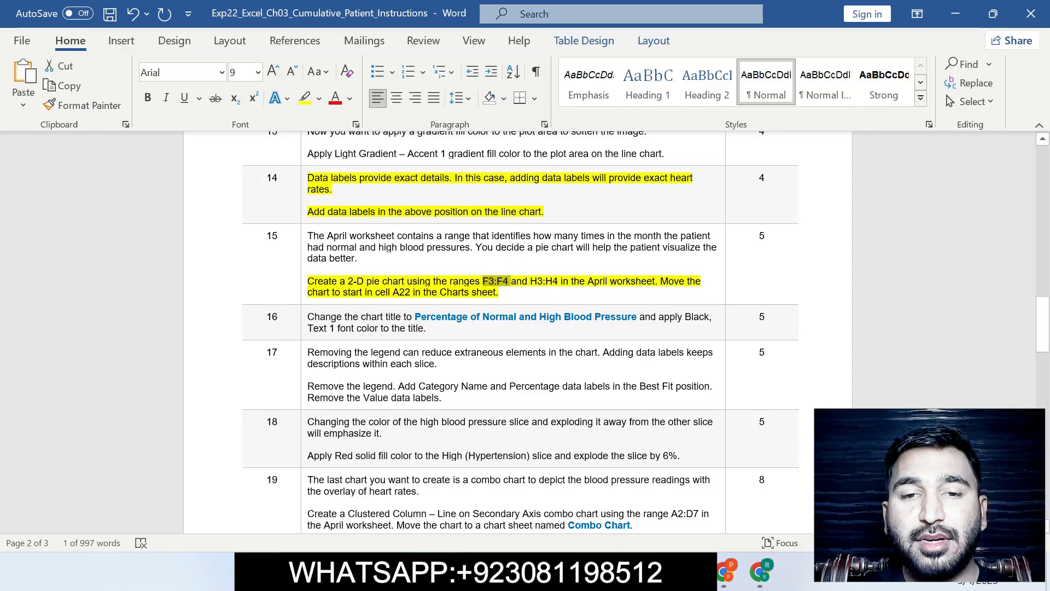
pyautogui.hotkey('alt', 'Tab')
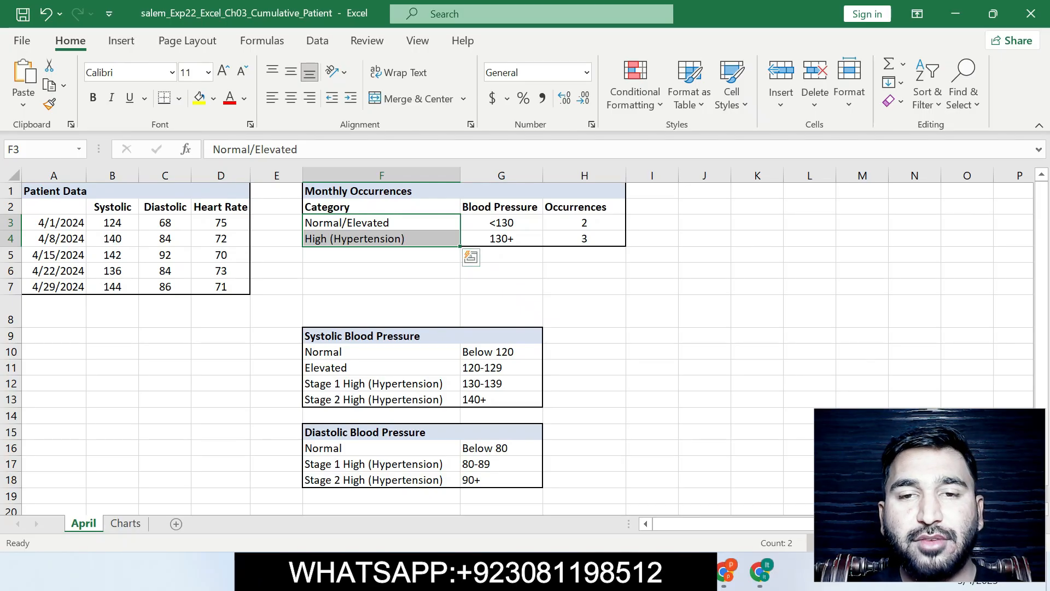
# - Add H3:H4 to the selected F3:F4 range, recheck step 15 in Word, and insert a 2-D pie chart on Excel's April worksheet
pyautogui.moveTo(584, 223); pyautogui.dragTo(584, 238)
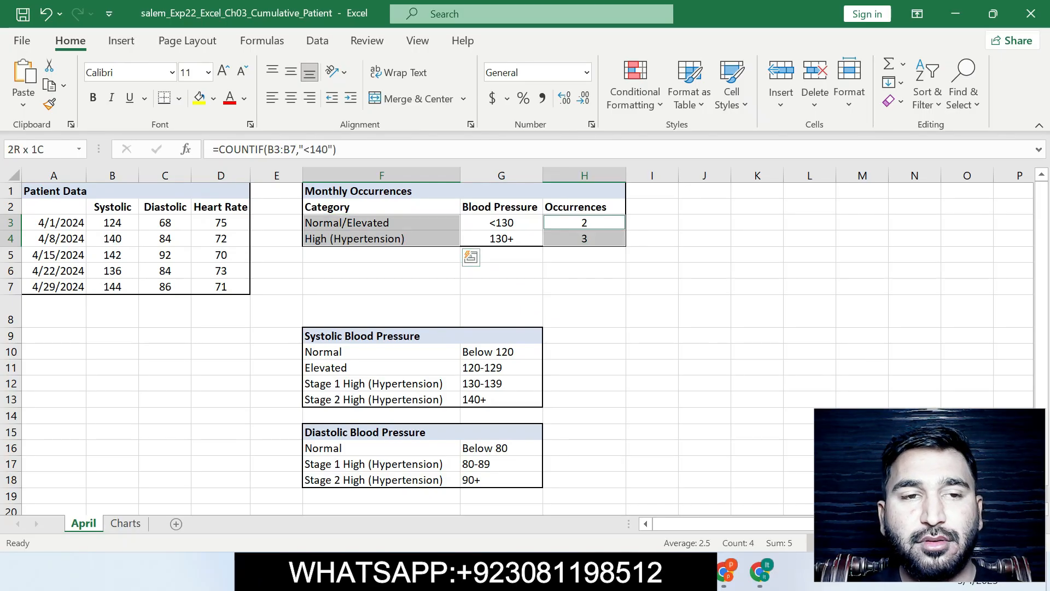
pyautogui.moveTo(584, 239); pyautogui.dragTo(584, 239)
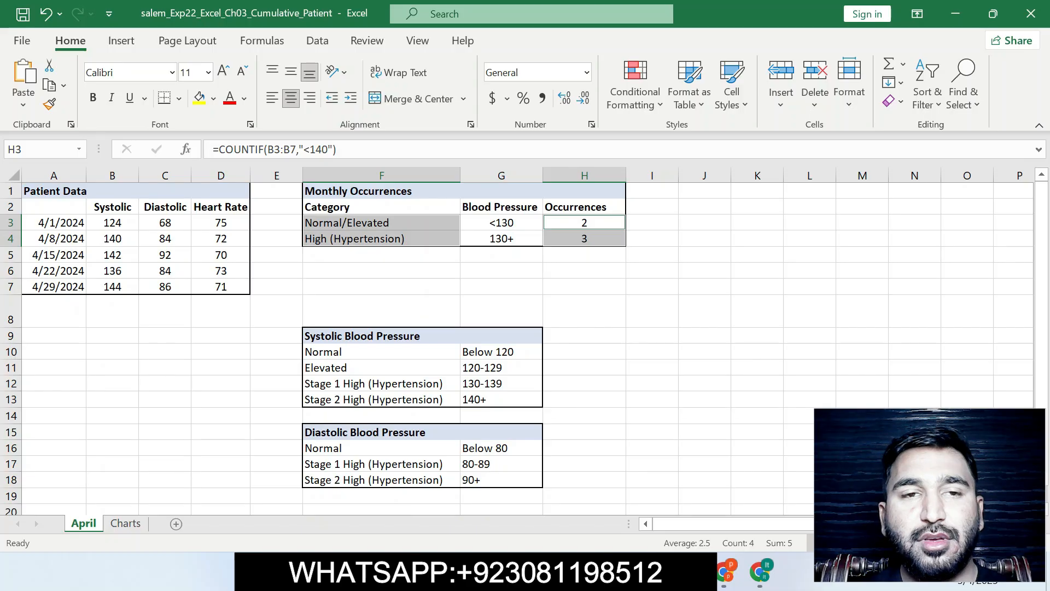
pyautogui.click(121, 40)
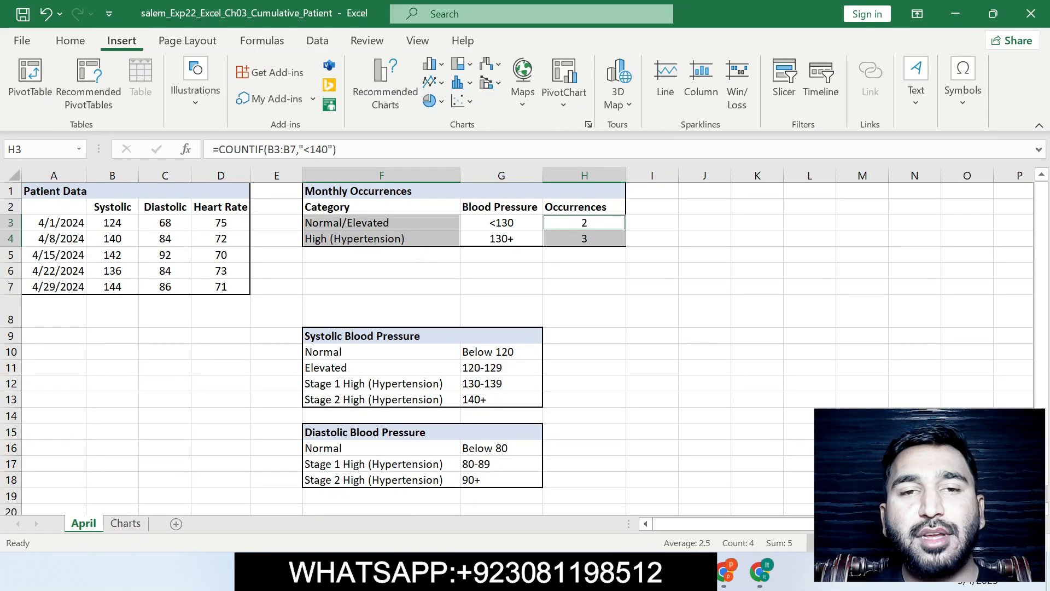
pyautogui.click(619, 572)
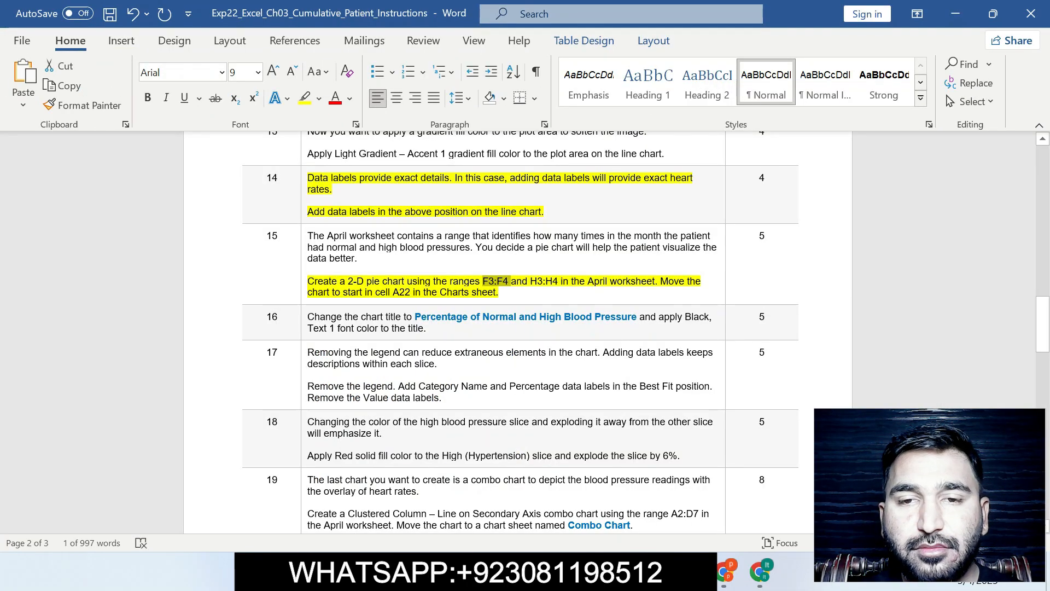
pyautogui.moveTo(349, 281); pyautogui.dragTo(446, 281)
pyautogui.hotkey('alt', 'Tab')
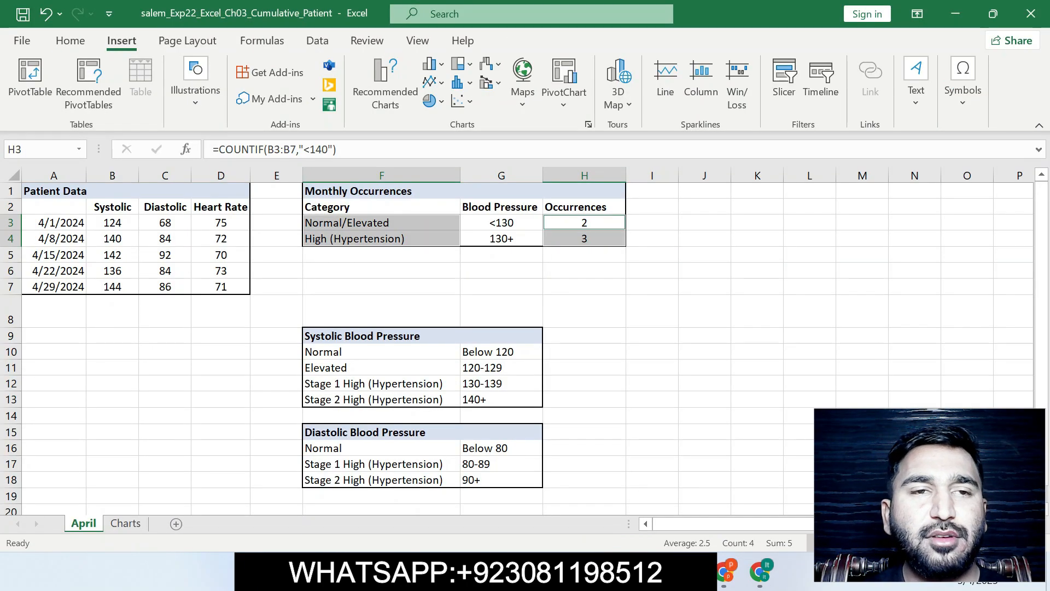
pyautogui.click(433, 101)
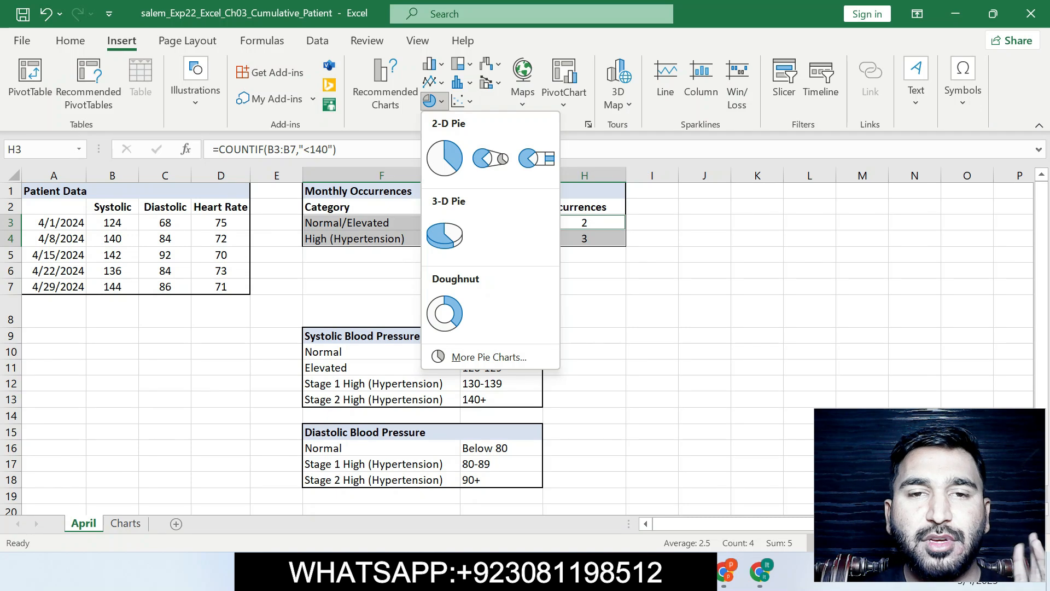
pyautogui.click(444, 158)
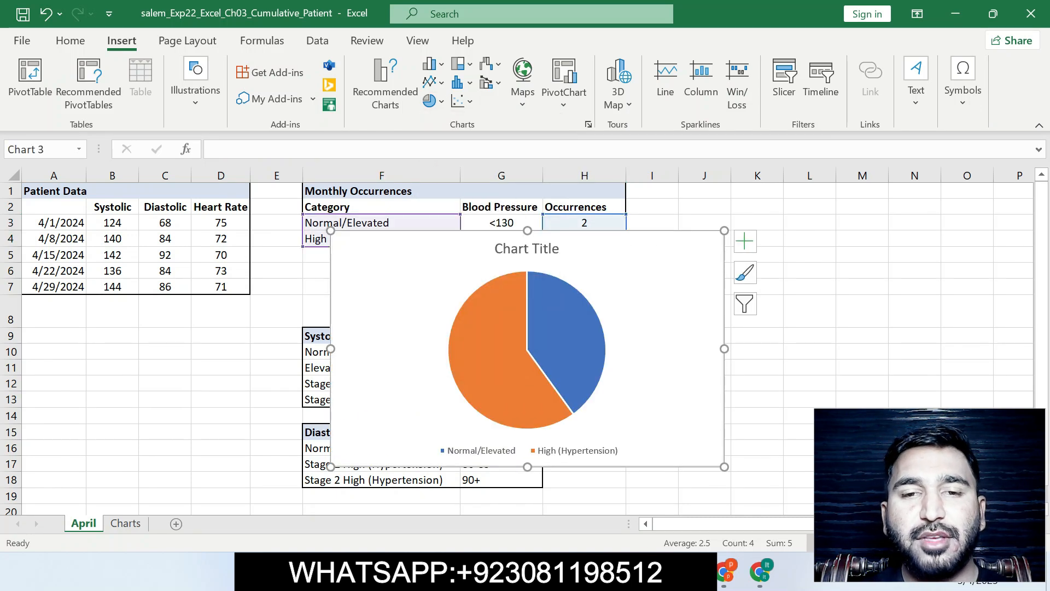
# - Recheck step 15's move instruction in Word, and move the pie chart to the Charts sheet as an object in Excel
pyautogui.hotkey('alt', 'Tab')
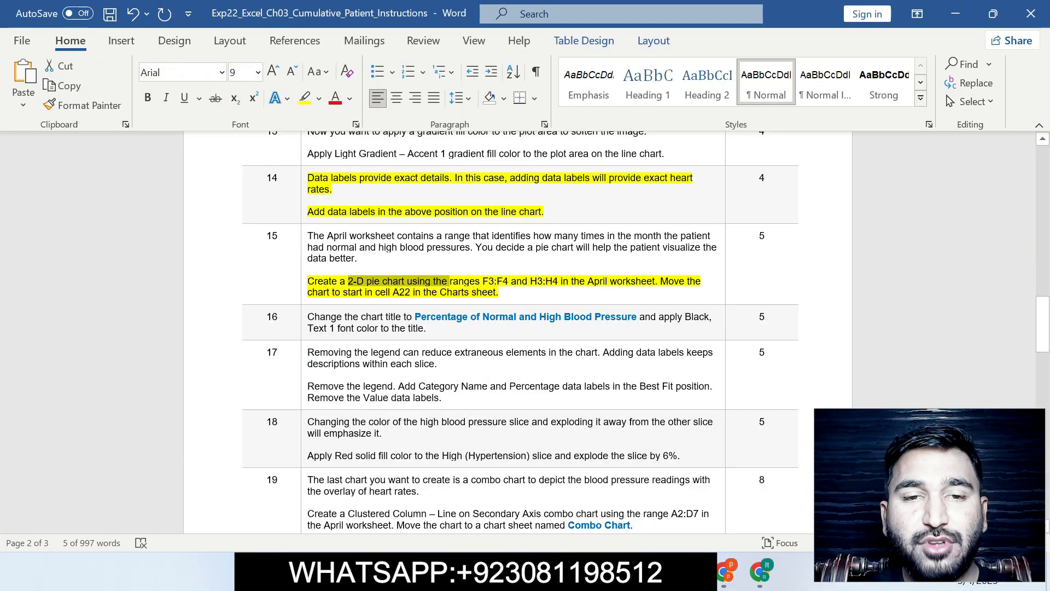
pyautogui.moveTo(687, 281); pyautogui.dragTo(693, 293)
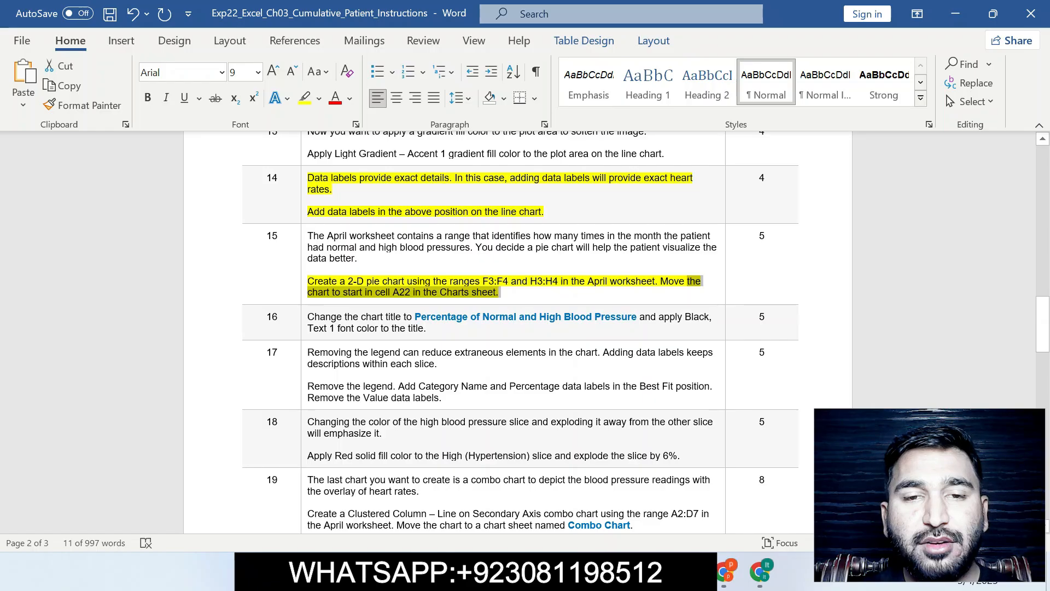
pyautogui.hotkey('alt', 'Tab')
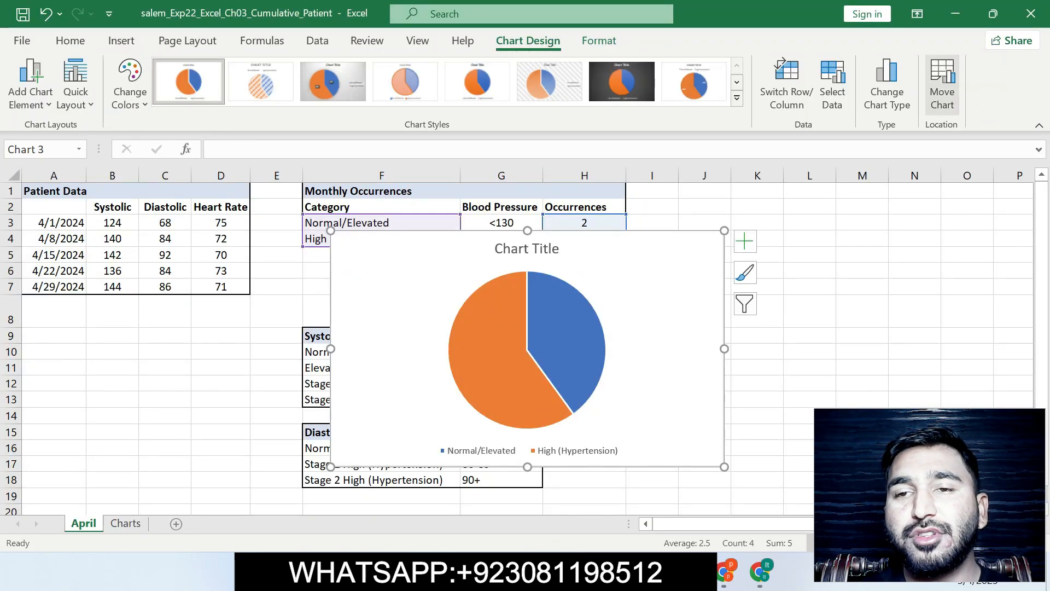
pyautogui.click(942, 88)
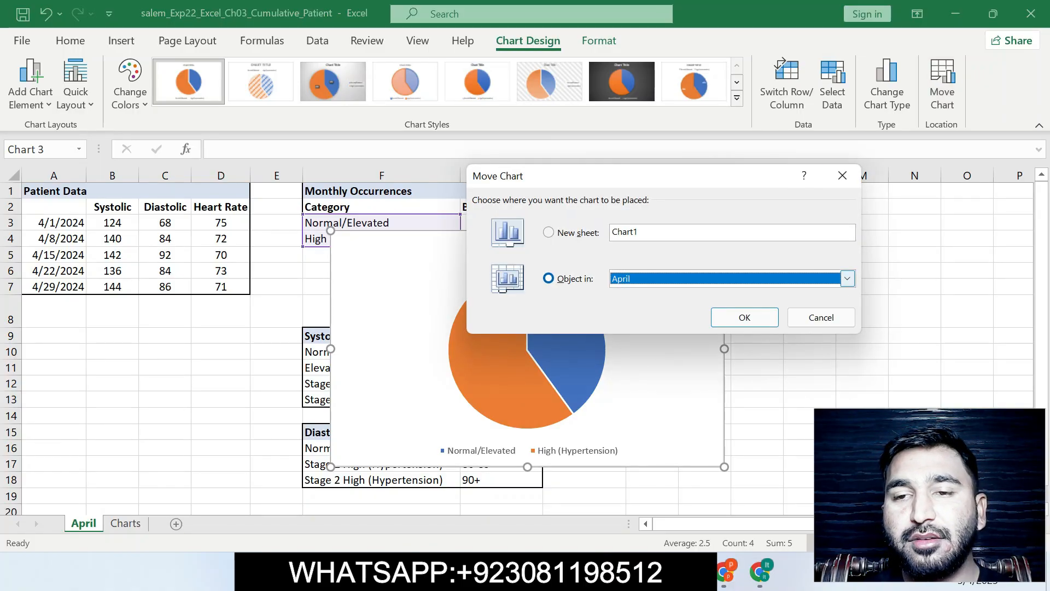
pyautogui.click(848, 279)
pyautogui.click(656, 302)
pyautogui.click(745, 318)
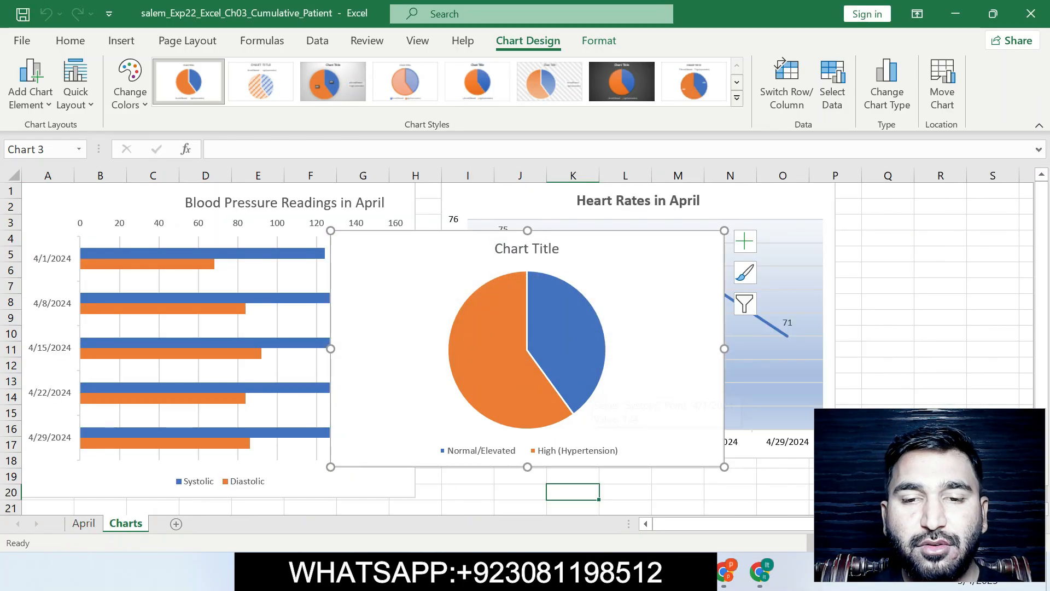
# - Recheck the target cell in Word, and in Excel cut the pie chart and paste it at cell A22 of the Charts sheet
pyautogui.hotkey('alt', 'Tab')
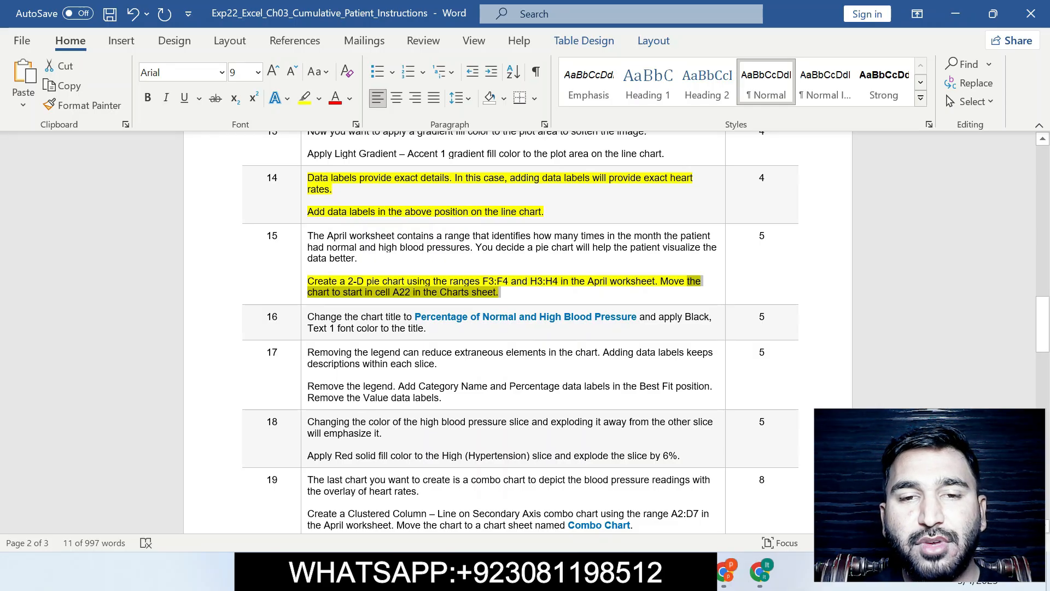
pyautogui.hotkey('alt', 'Tab')
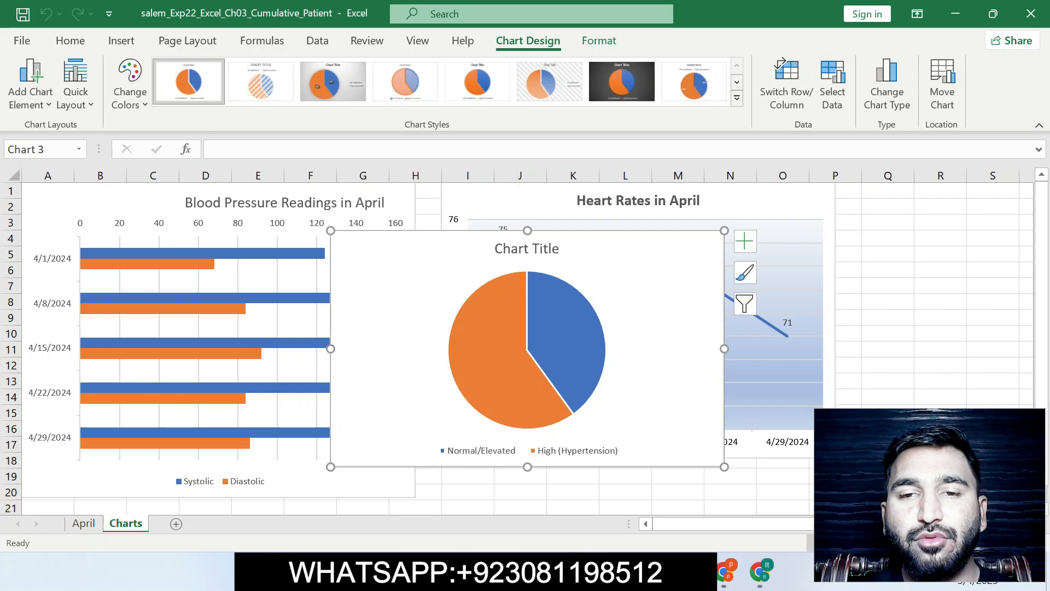
pyautogui.click(651, 85)
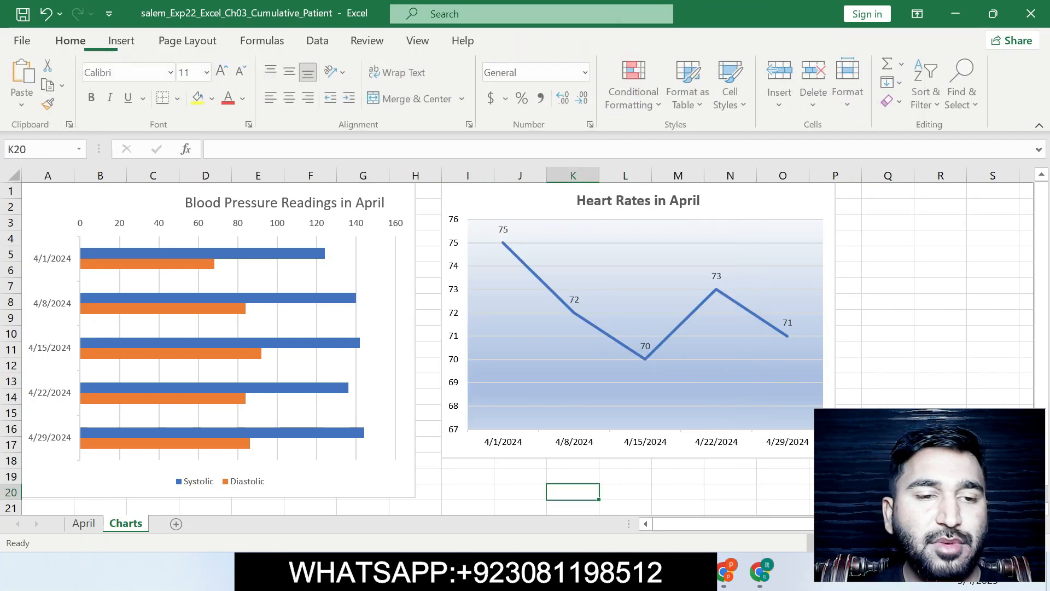
pyautogui.moveTo(1042, 342); pyautogui.dragTo(1042, 357)
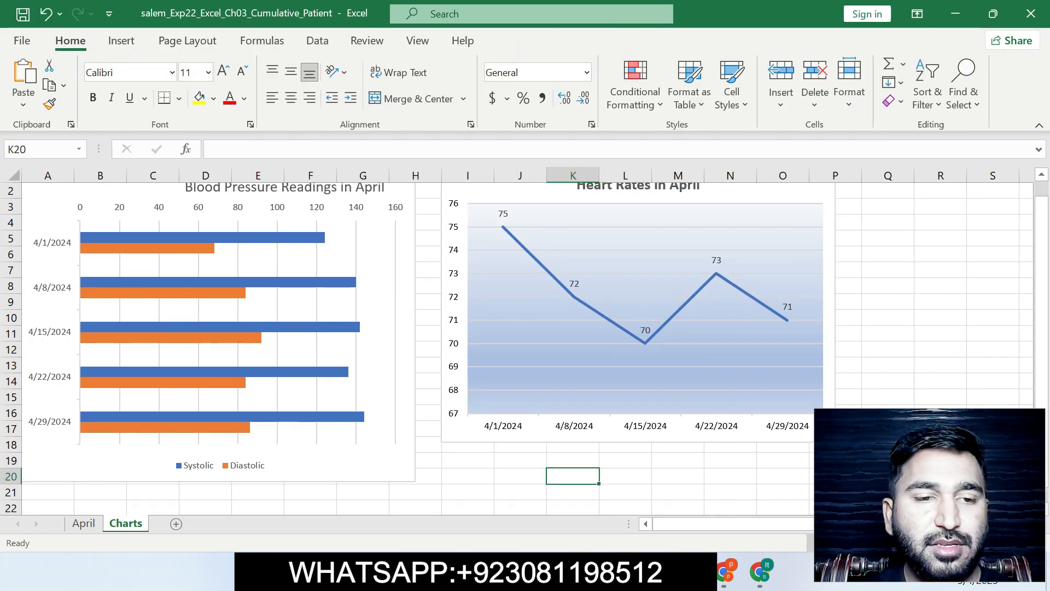
pyautogui.click(47, 508)
pyautogui.hotkey('ctrl', 'v')
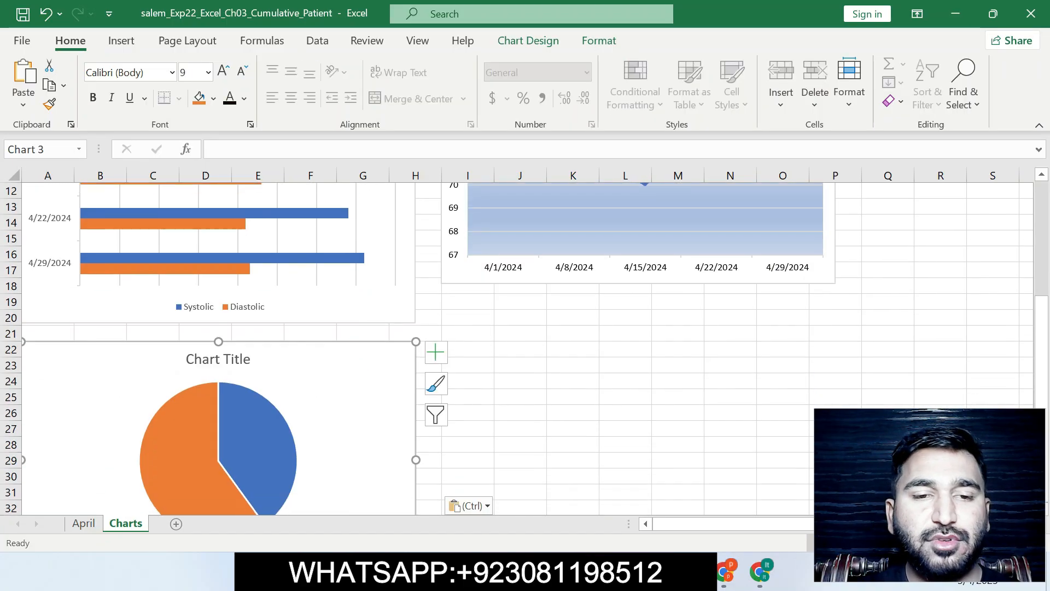
# - Switch to Word and highlight step 16's instruction about the chart title and its font color in yellow
pyautogui.hotkey('alt', 'Tab')
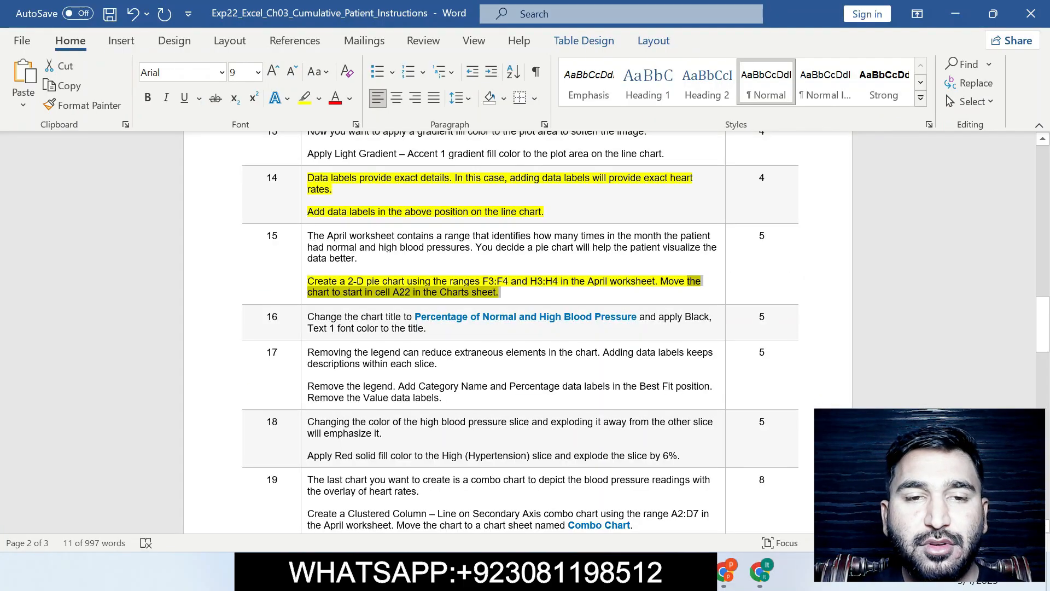
pyautogui.moveTo(308, 316); pyautogui.dragTo(426, 328)
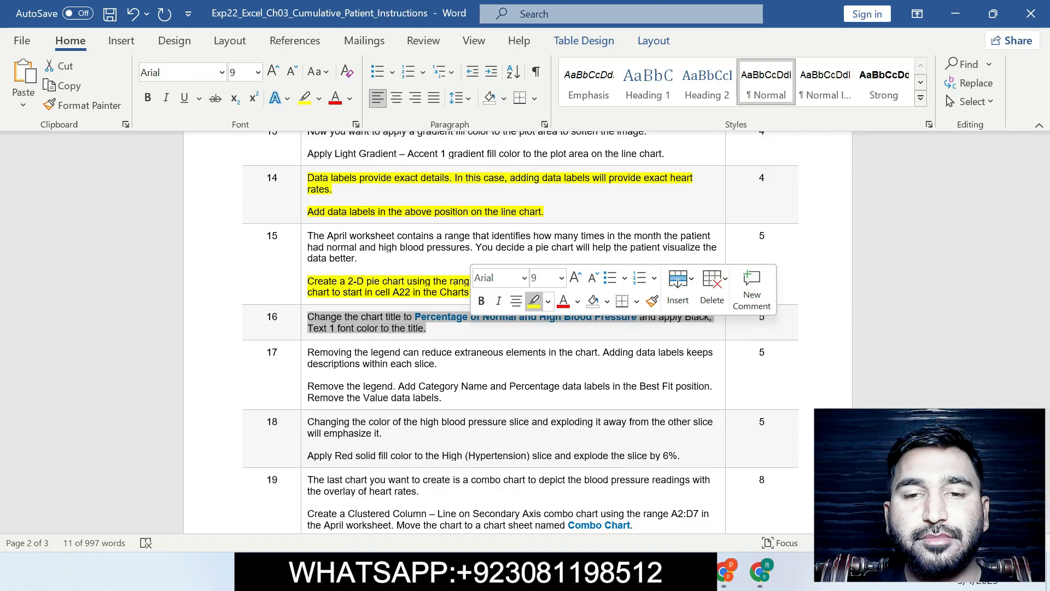
pyautogui.click(534, 301)
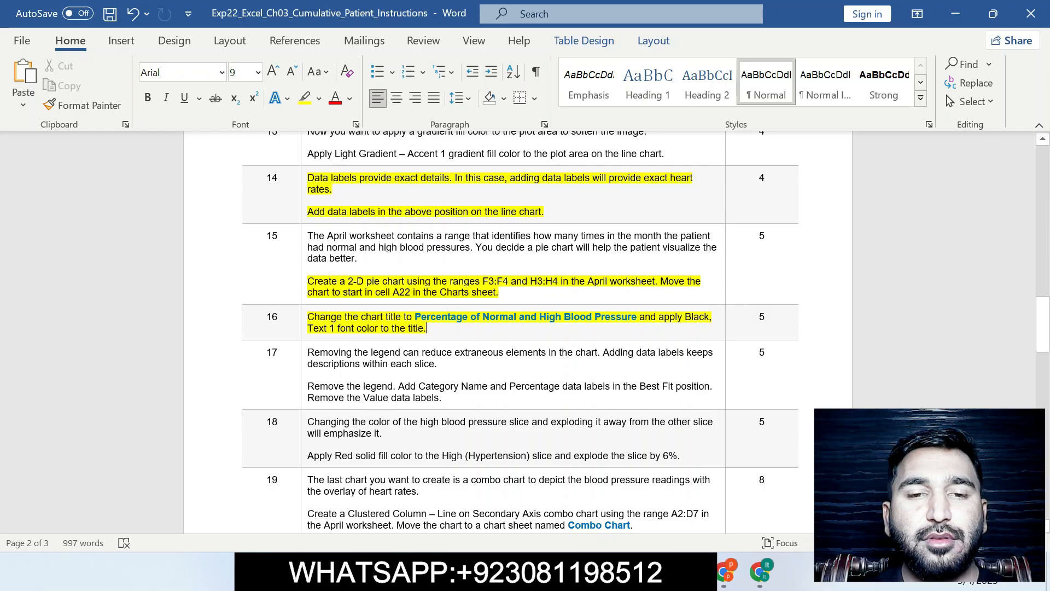
# - Copy the title text from step 16 and set Excel's pie chart title to "Percentage of Normal and High Blood Pressure"
pyautogui.moveTo(415, 317); pyautogui.dragTo(638, 316)
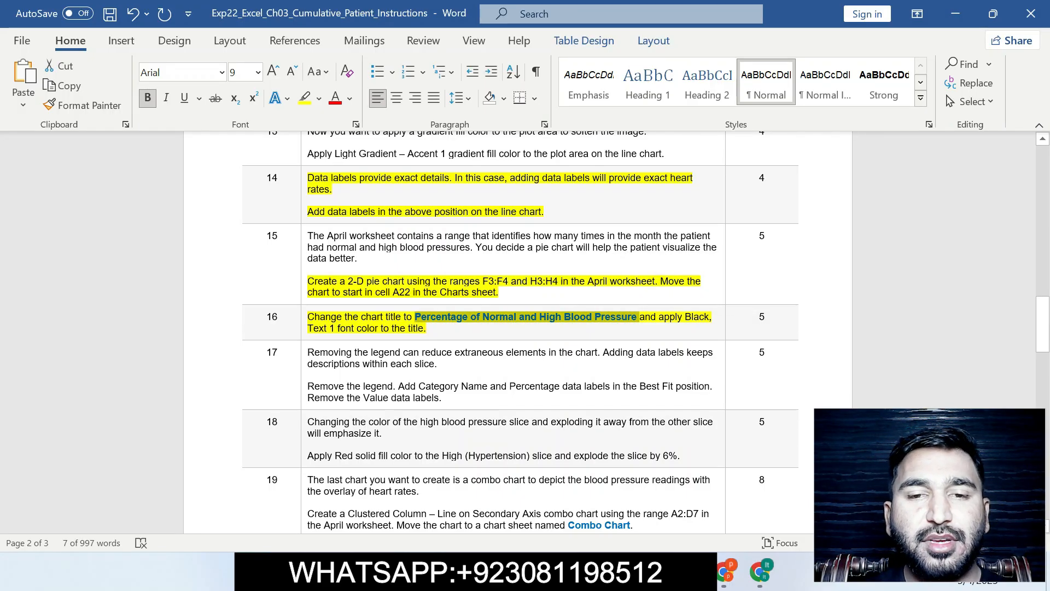
pyautogui.hotkey('alt', 'Tab')
pyautogui.click(218, 359)
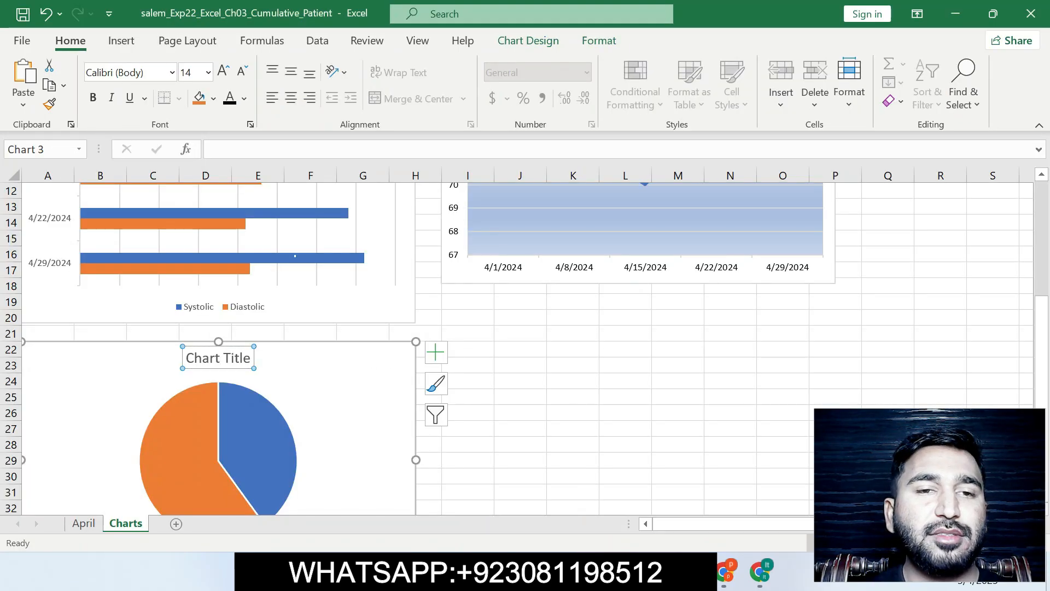
pyautogui.click(213, 149)
pyautogui.press('Return')
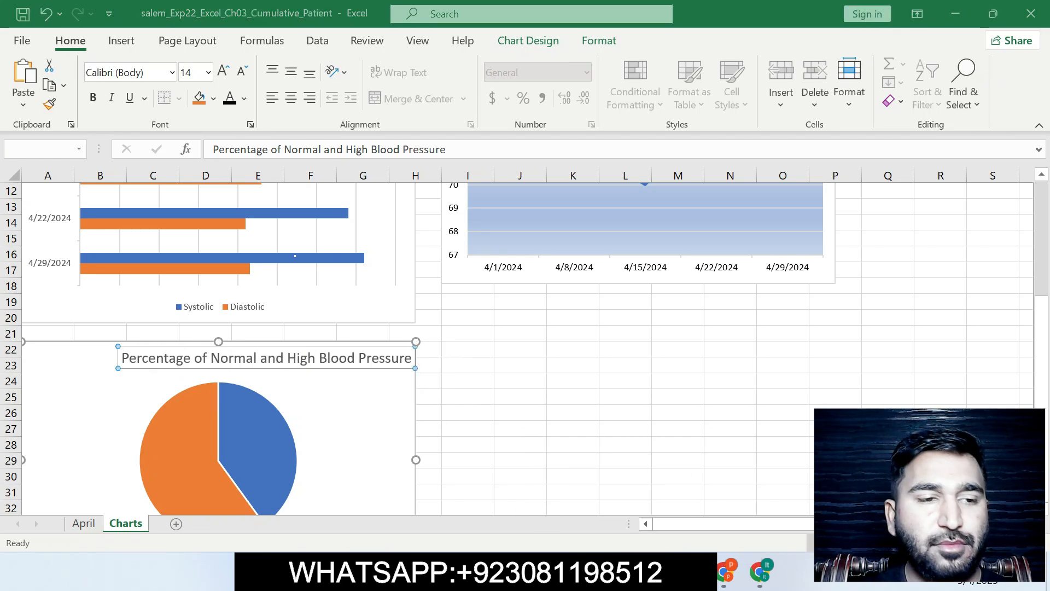
pyautogui.press('Escape')
# - Recheck step 16's font color in Word, and apply Black, Text 1 to the pie chart title in Excel
pyautogui.hotkey('alt', 'Tab')
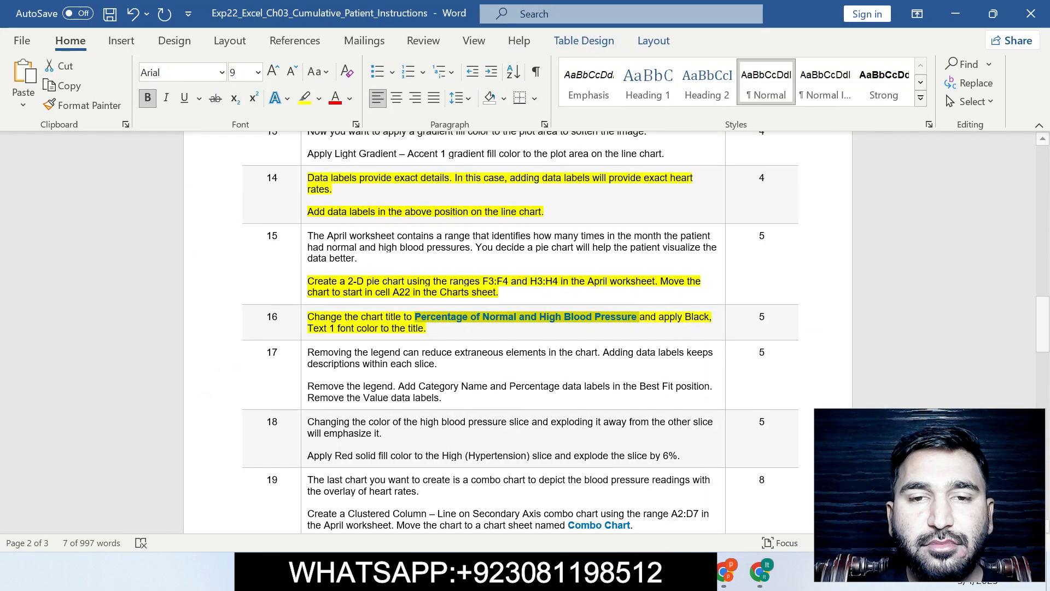
pyautogui.moveTo(659, 317); pyautogui.dragTo(427, 329)
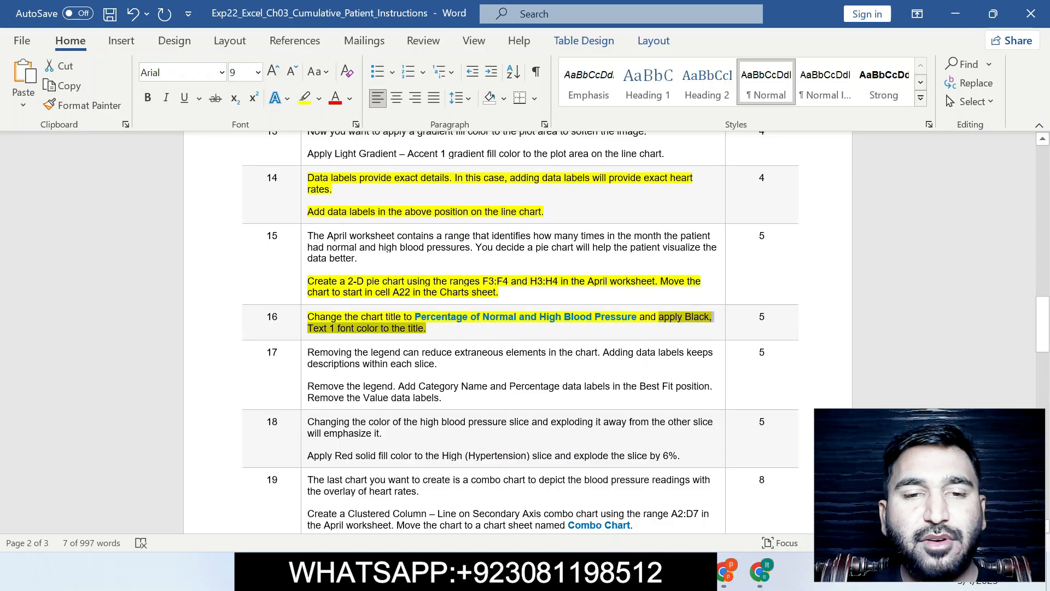
pyautogui.hotkey('alt', 'Tab')
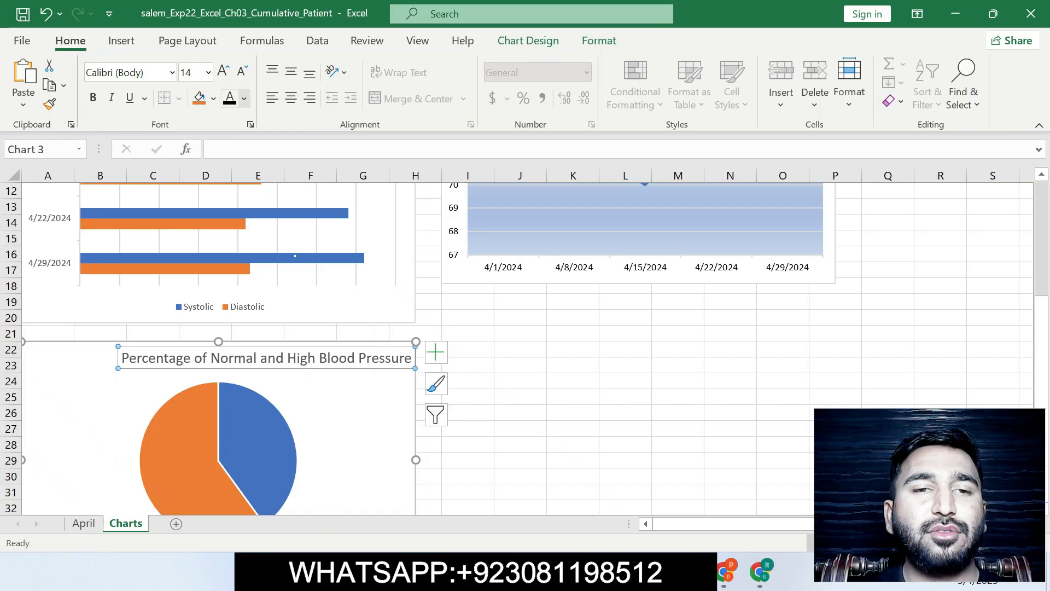
pyautogui.click(244, 99)
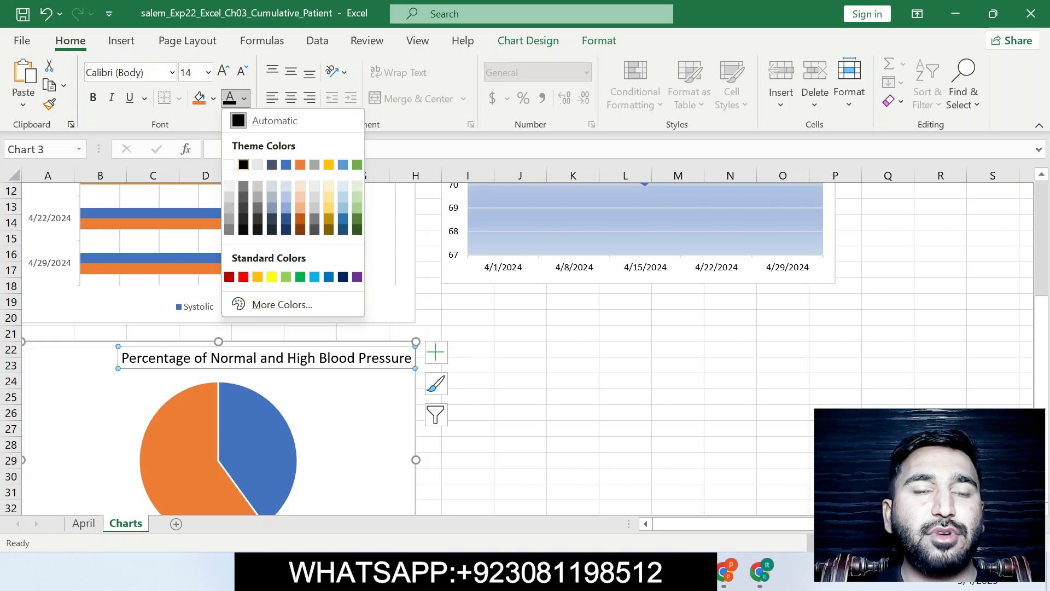
pyautogui.click(244, 165)
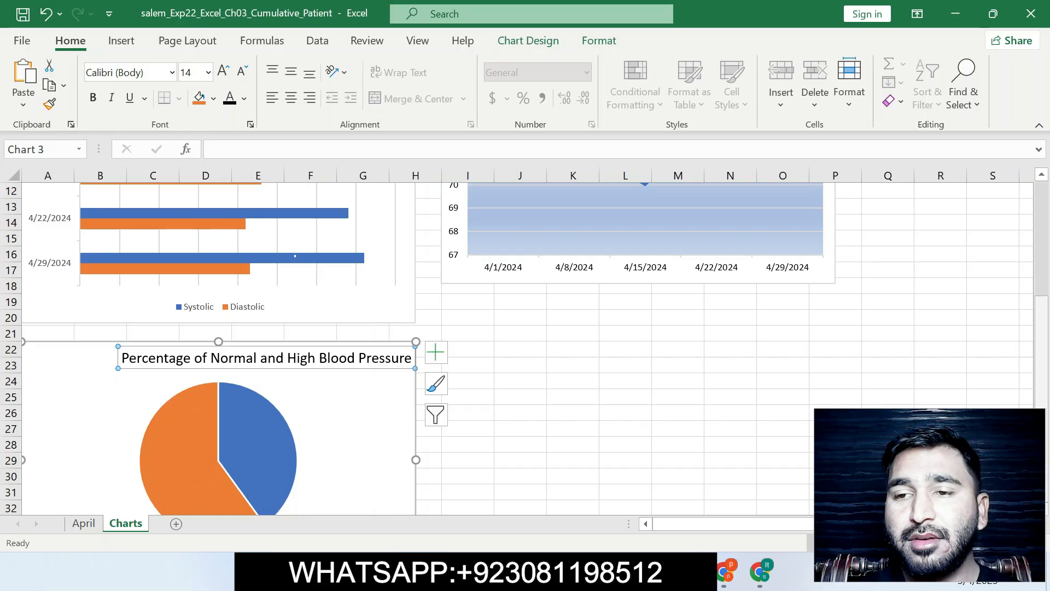
pyautogui.moveTo(1042, 327); pyautogui.dragTo(1041, 213)
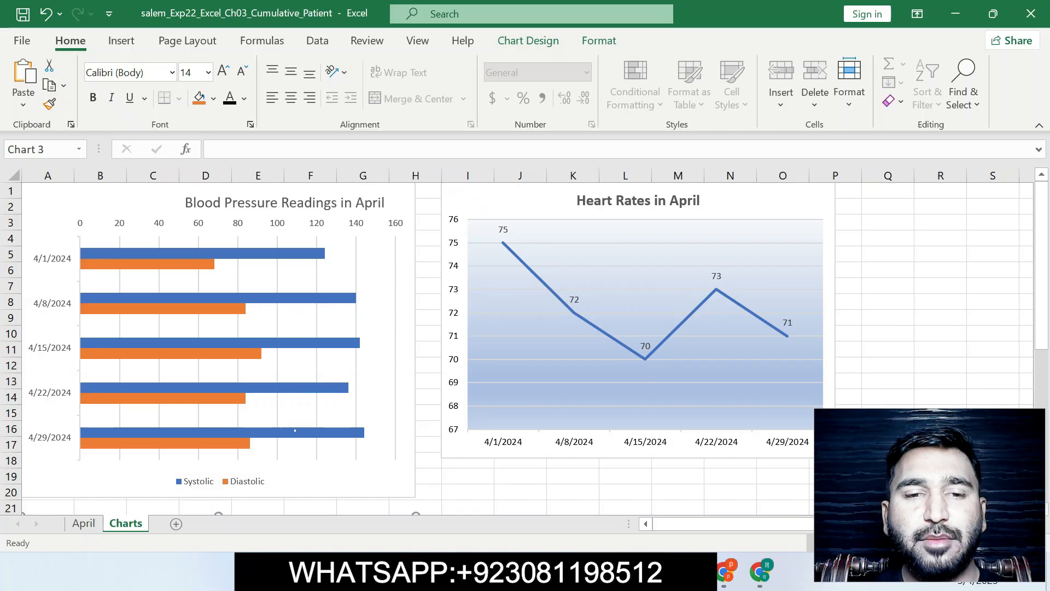
pyautogui.hotkey('alt', 'Tab')
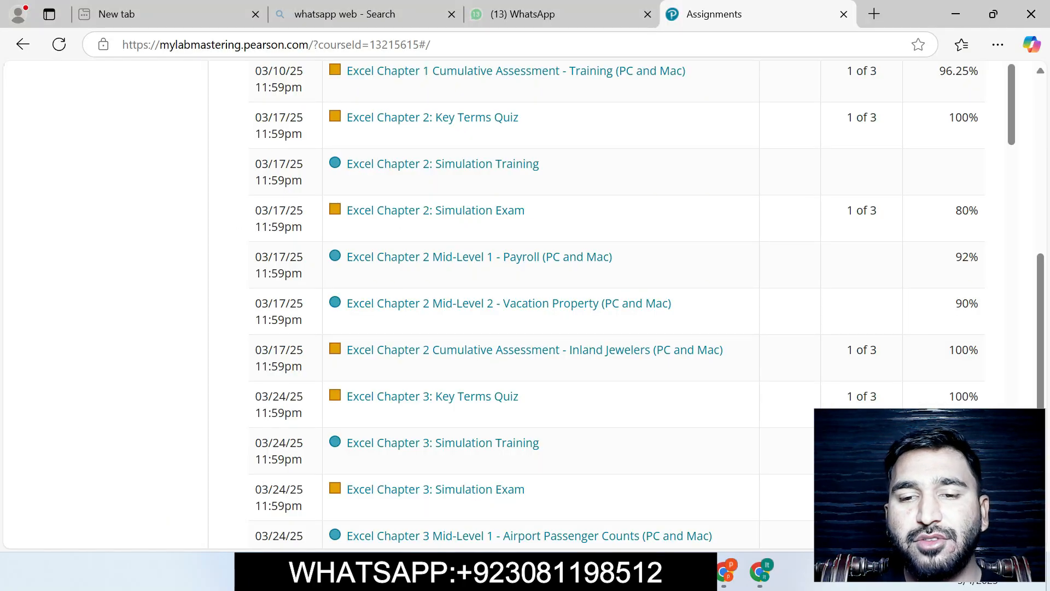
pyautogui.hotkey('alt', 'Tab')
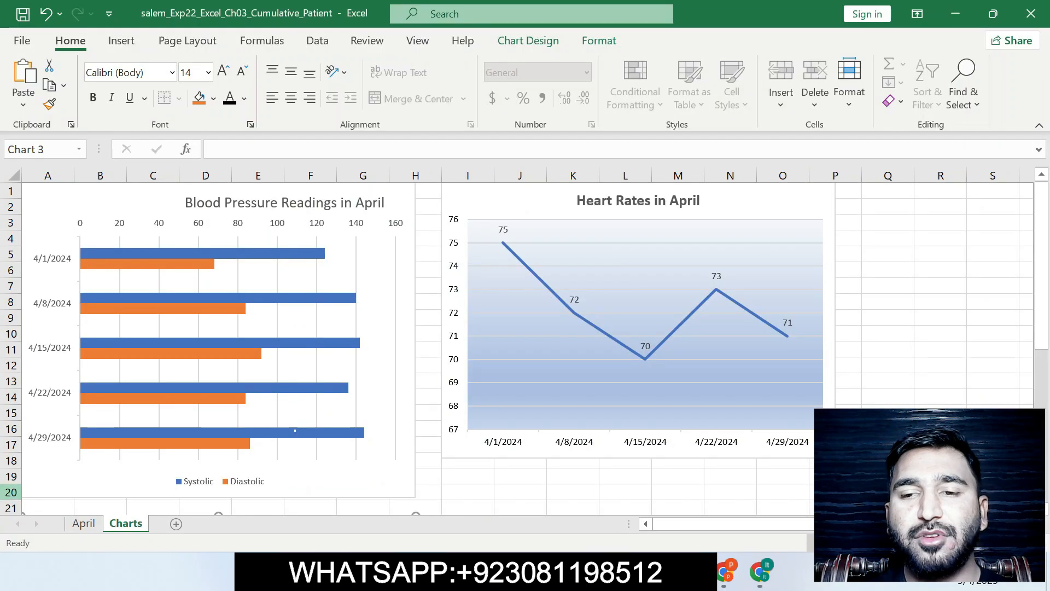